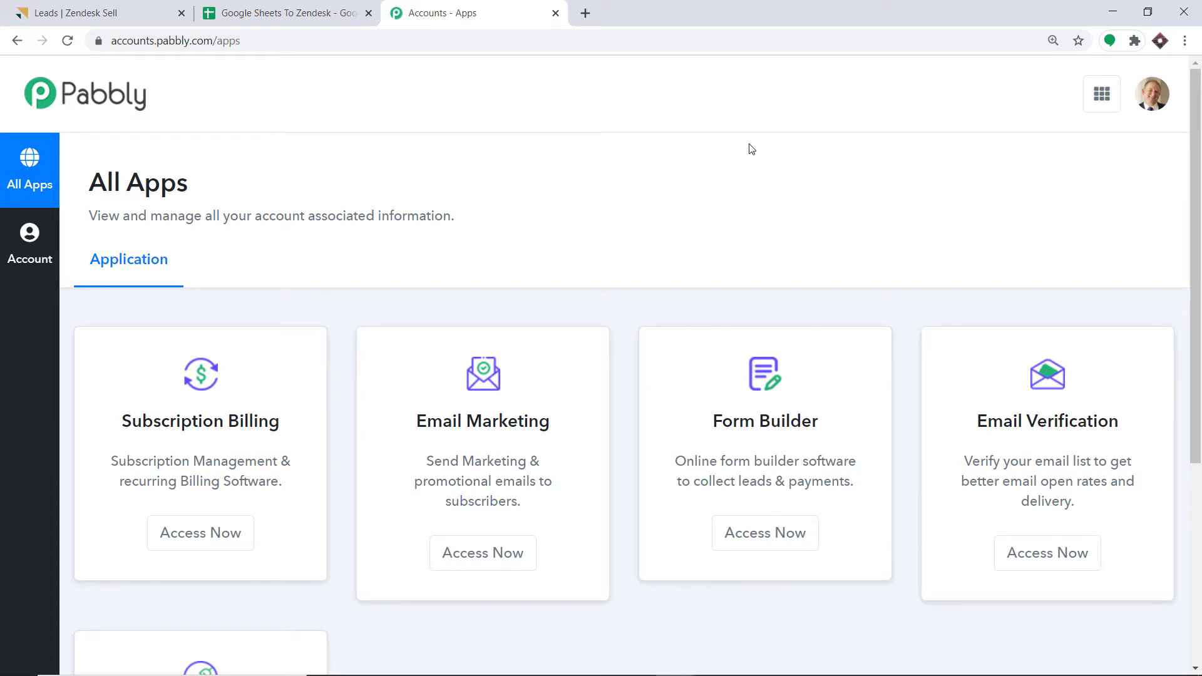
- Open Pabbly Connect from the apps list and create the workflow 'Google Sheets To Zendesk Sell'
scroll(750, 156, down, 5)
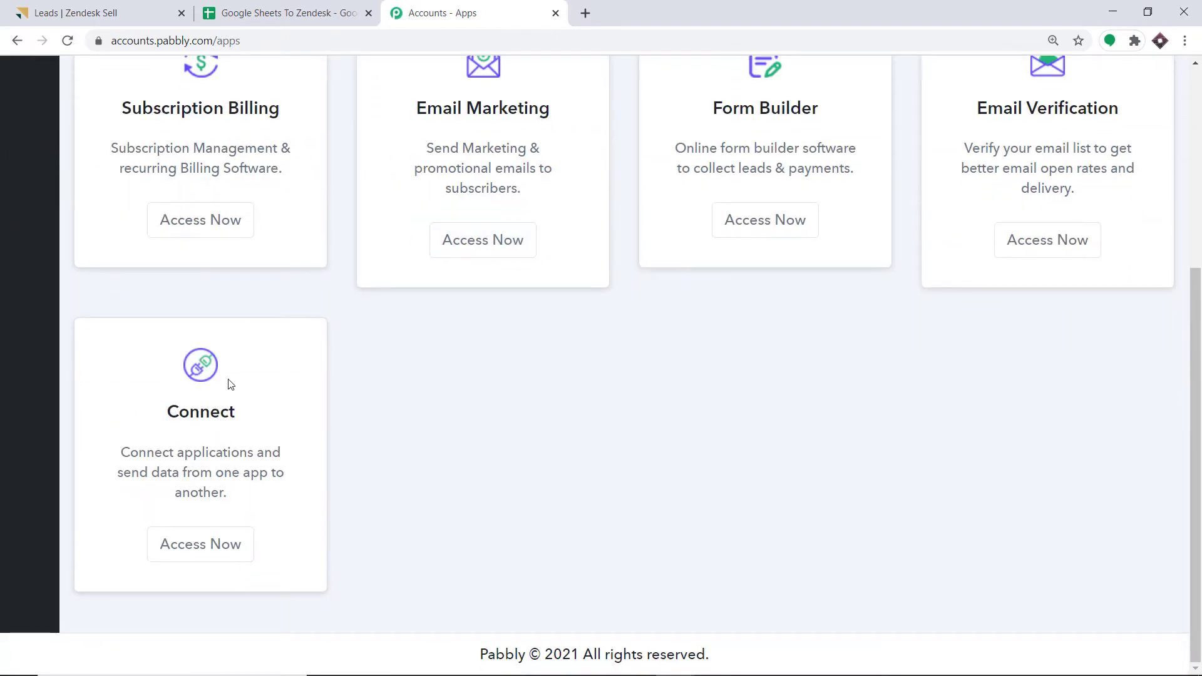
click(195, 544)
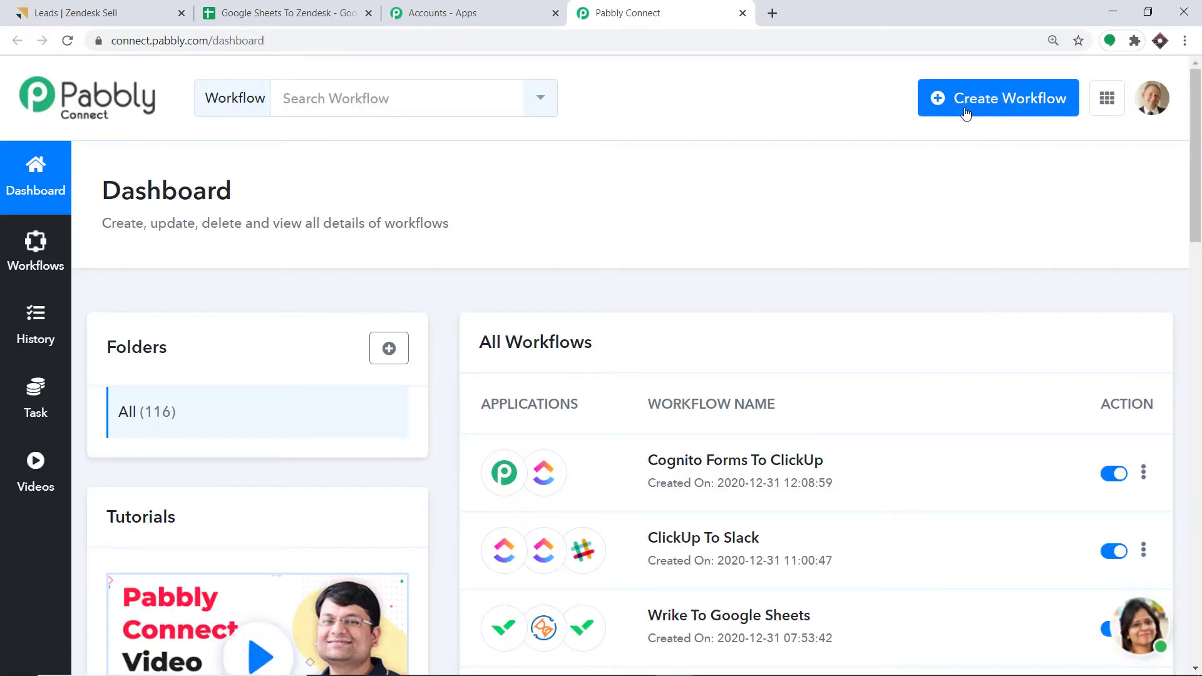
click(965, 108)
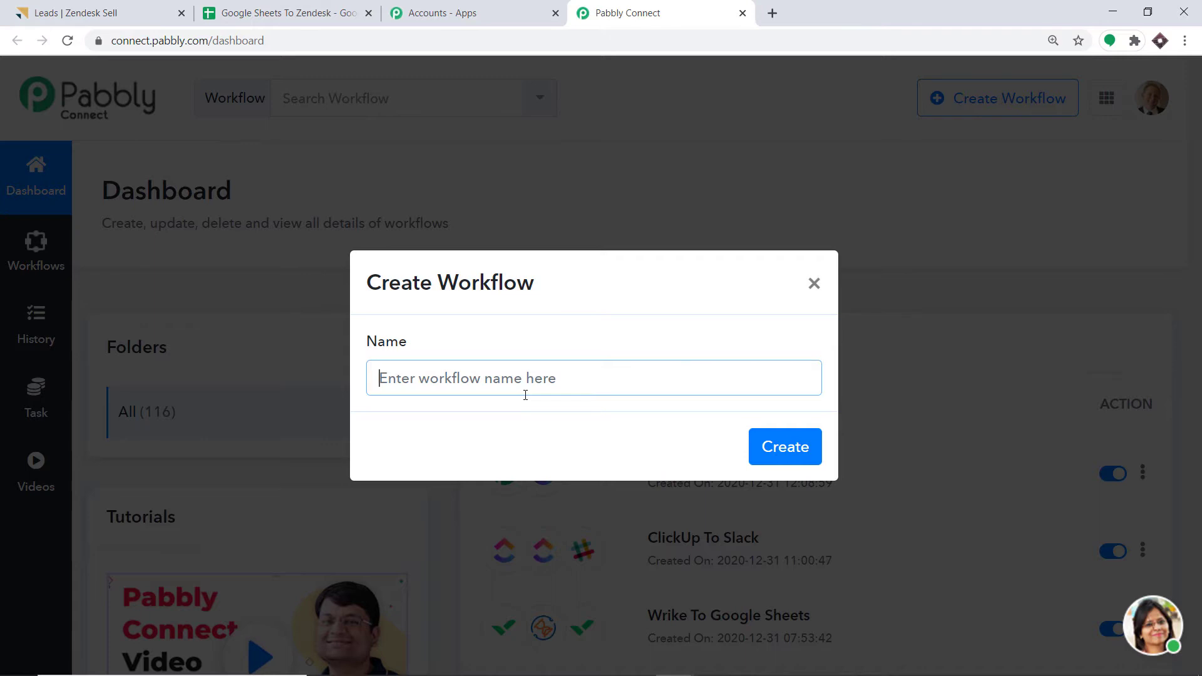
text(Go)
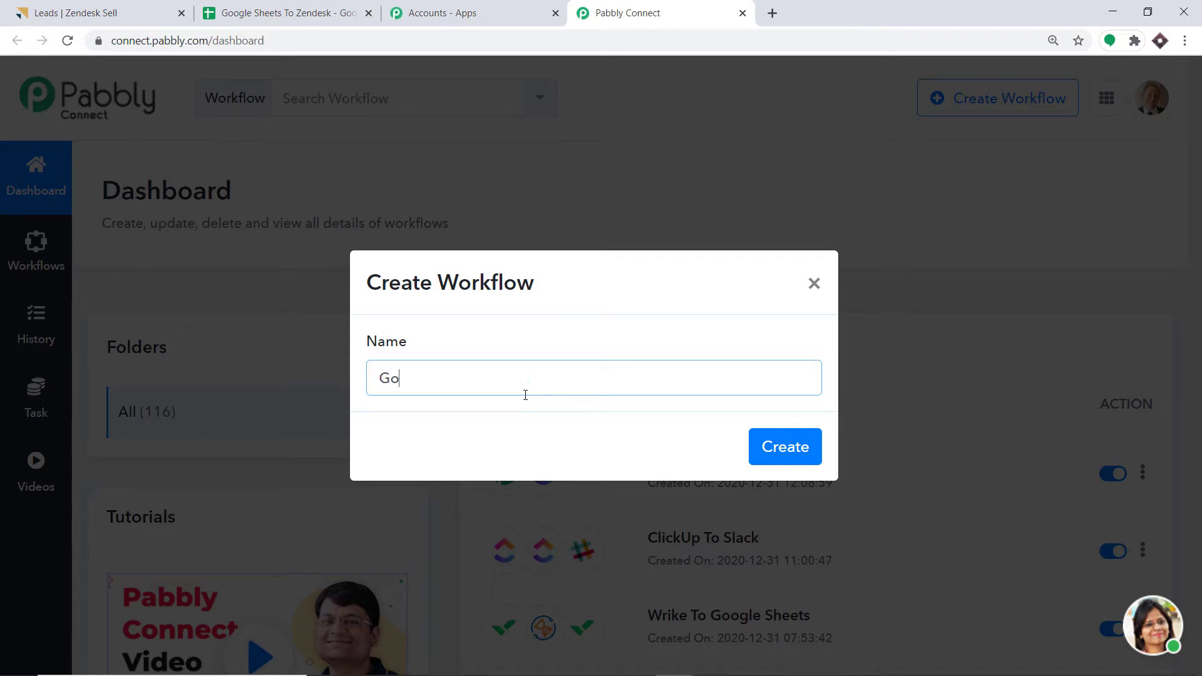
text(ogle Sheets To Zende)
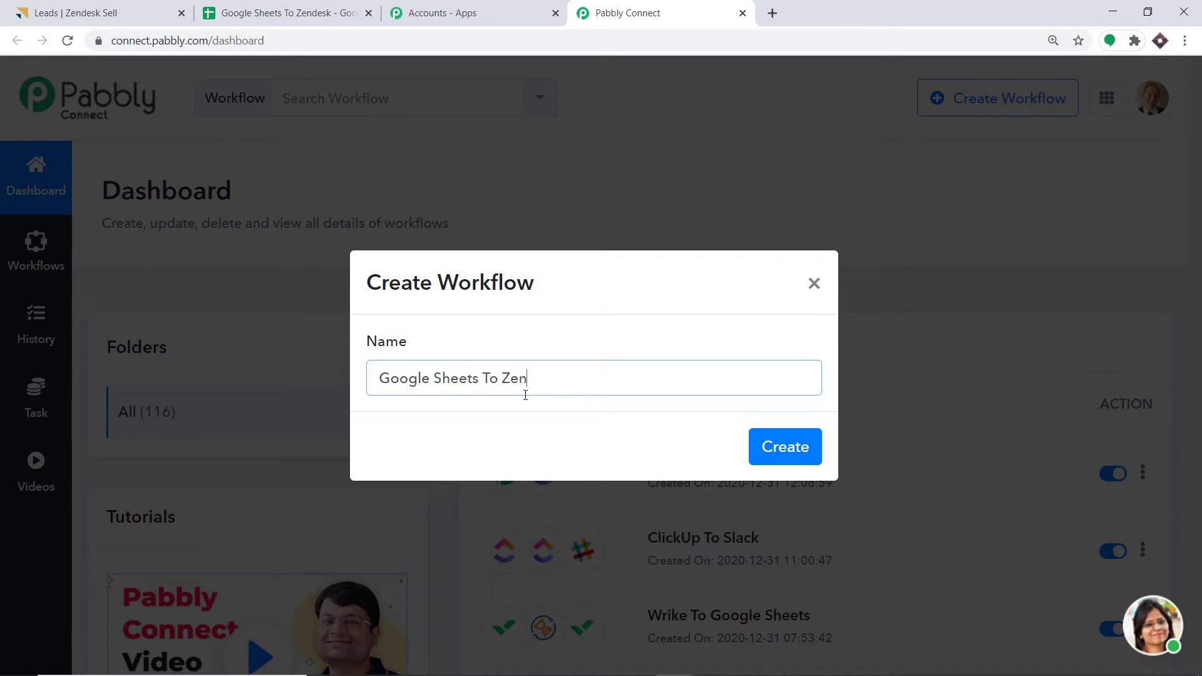
text(sk Sell)
click(783, 450)
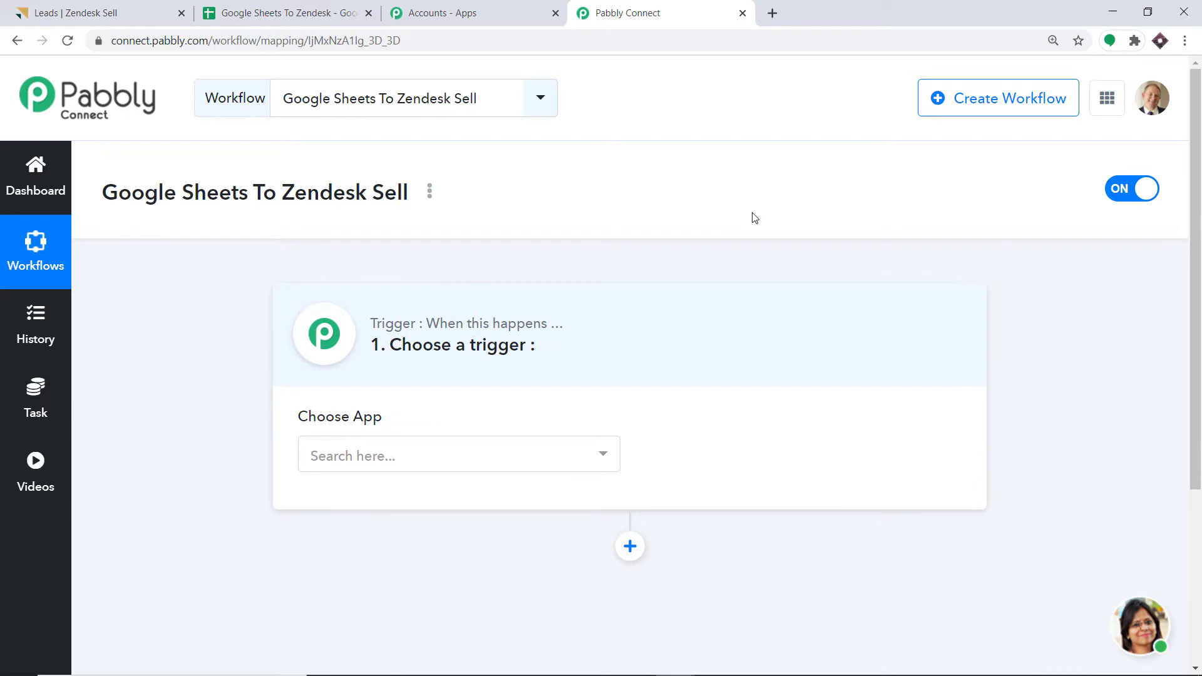
- Set the workflow trigger to Google Sheets with the New Spreadsheet Row event
click(414, 455)
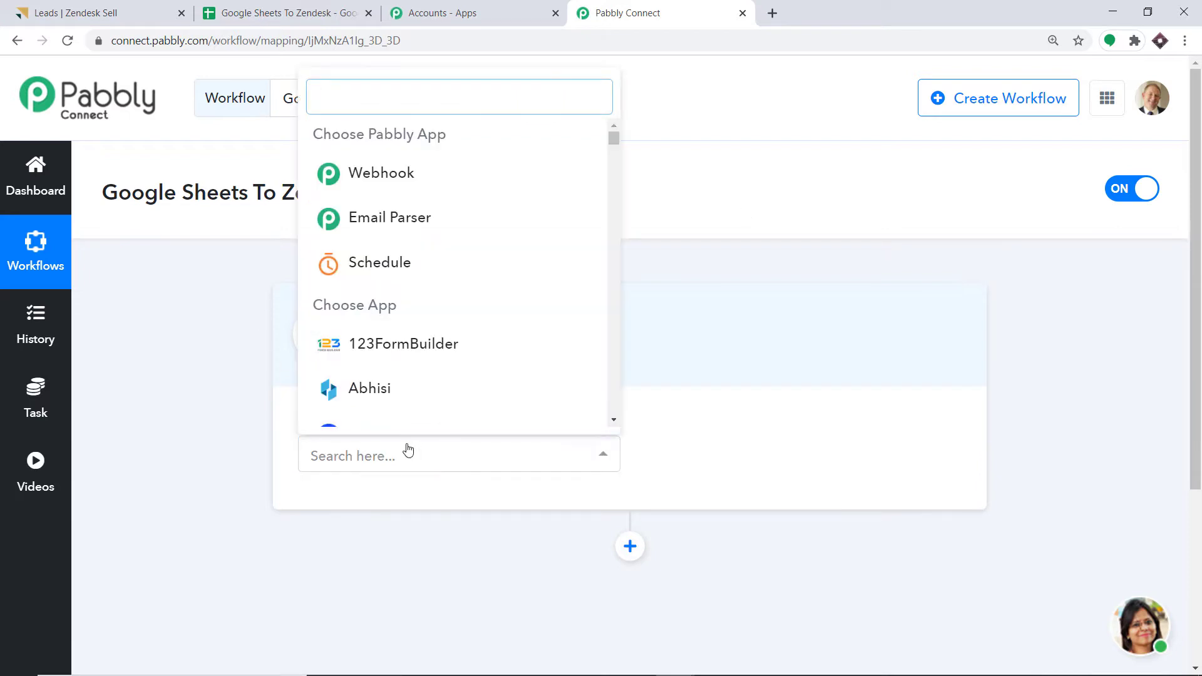
text(goo)
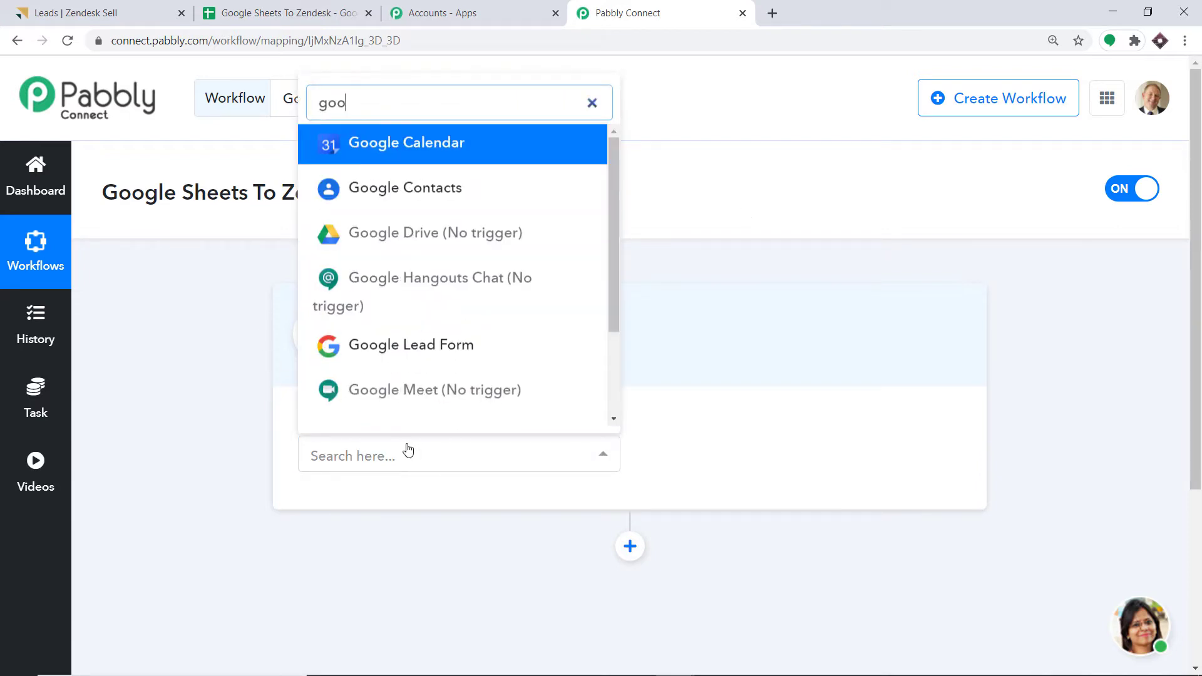
text(gle sh)
click(348, 403)
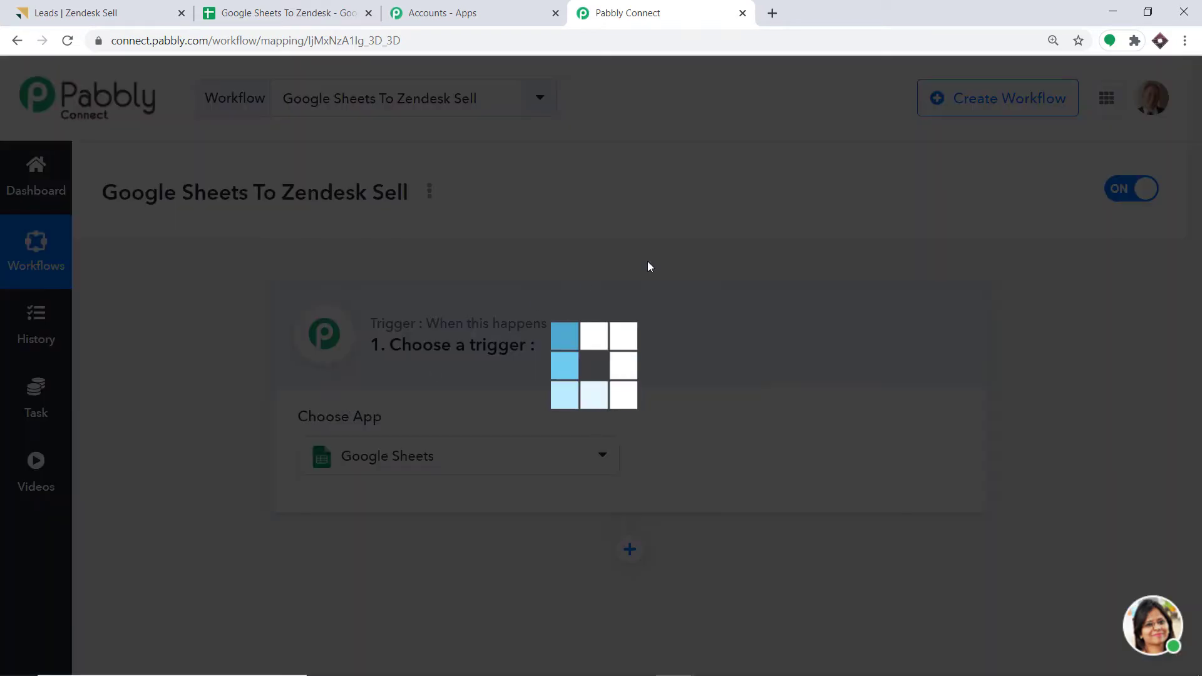
click(702, 470)
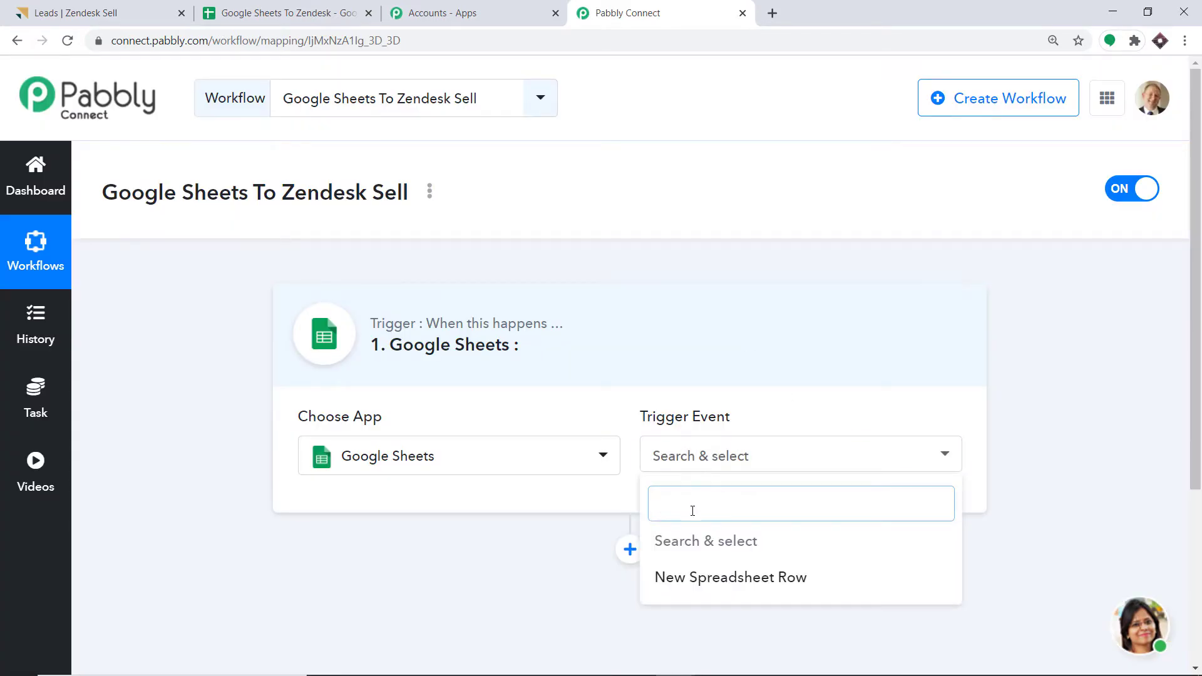
click(717, 582)
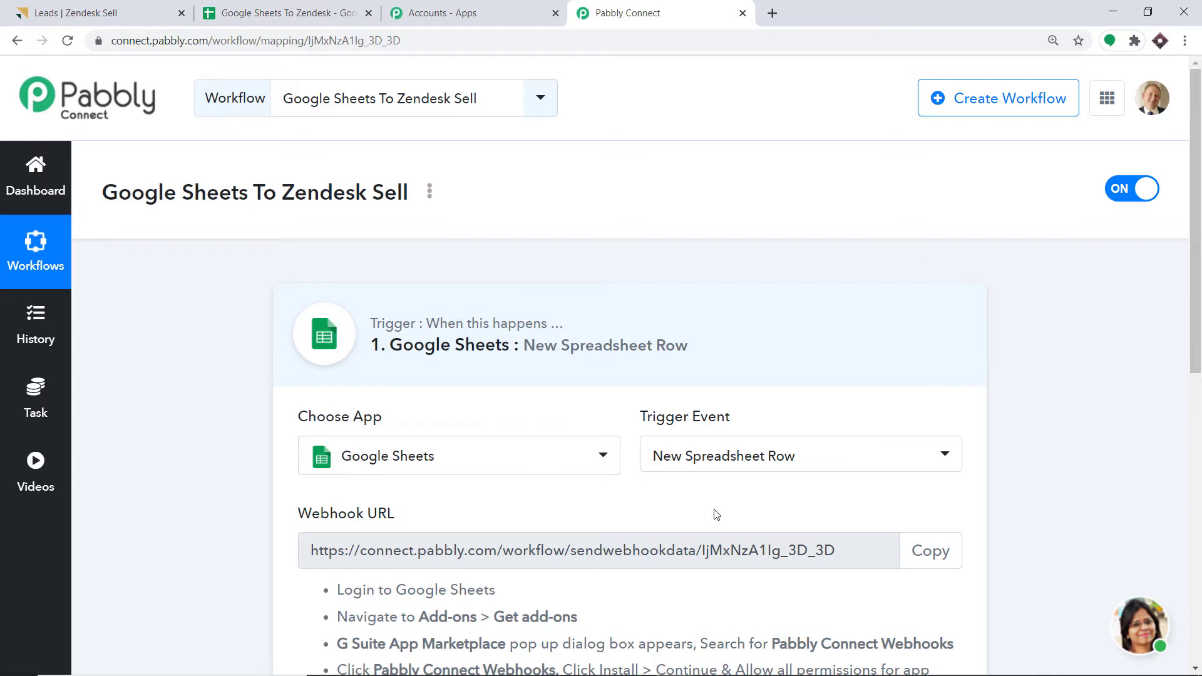
- Review the trigger event options and webhook URL, then go to the Google Sheets To Zendesk spreadsheet
click(771, 463)
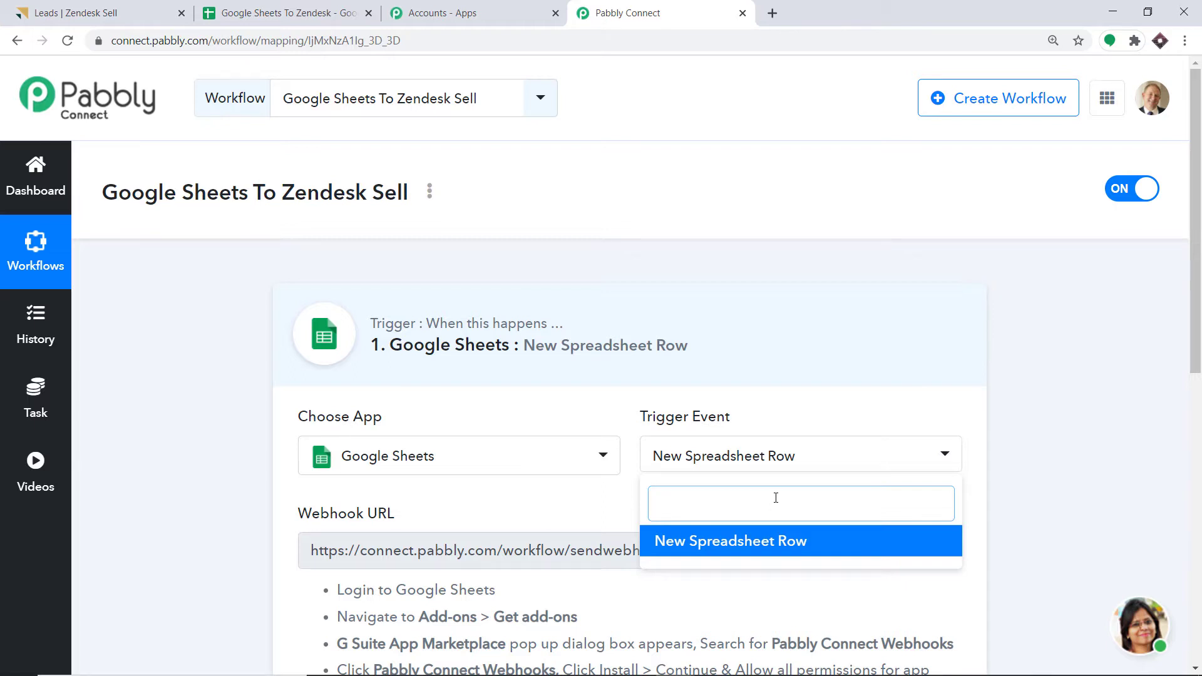
click(983, 460)
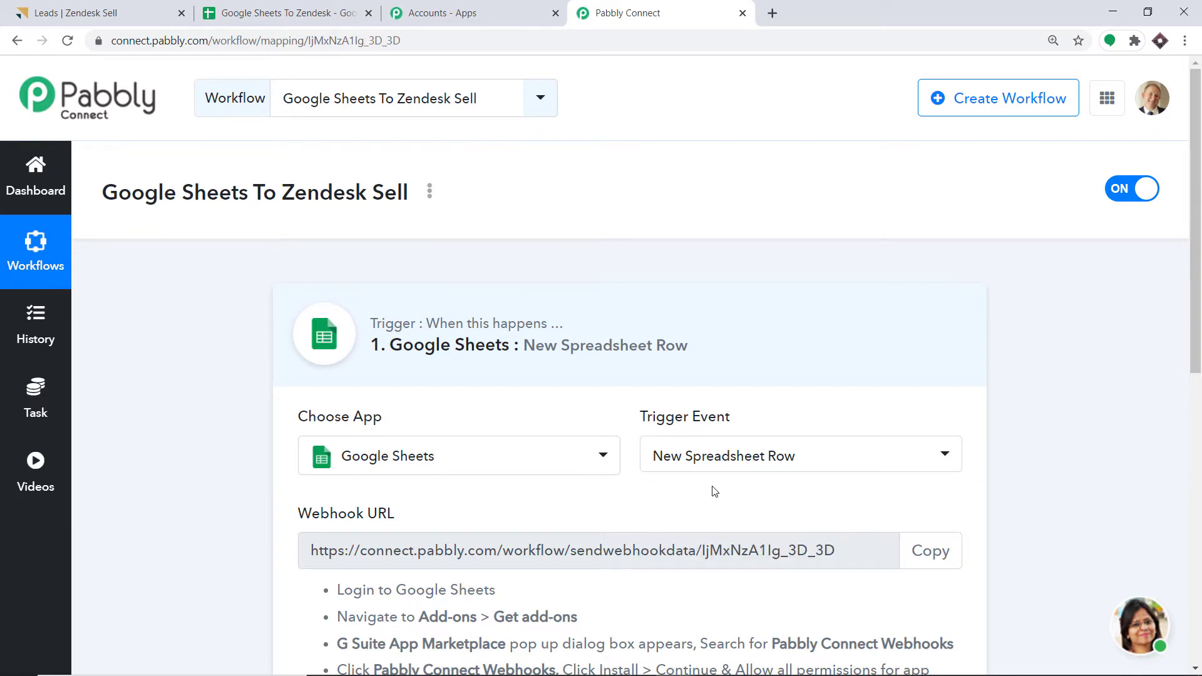
scroll(1156, 271, down, 4)
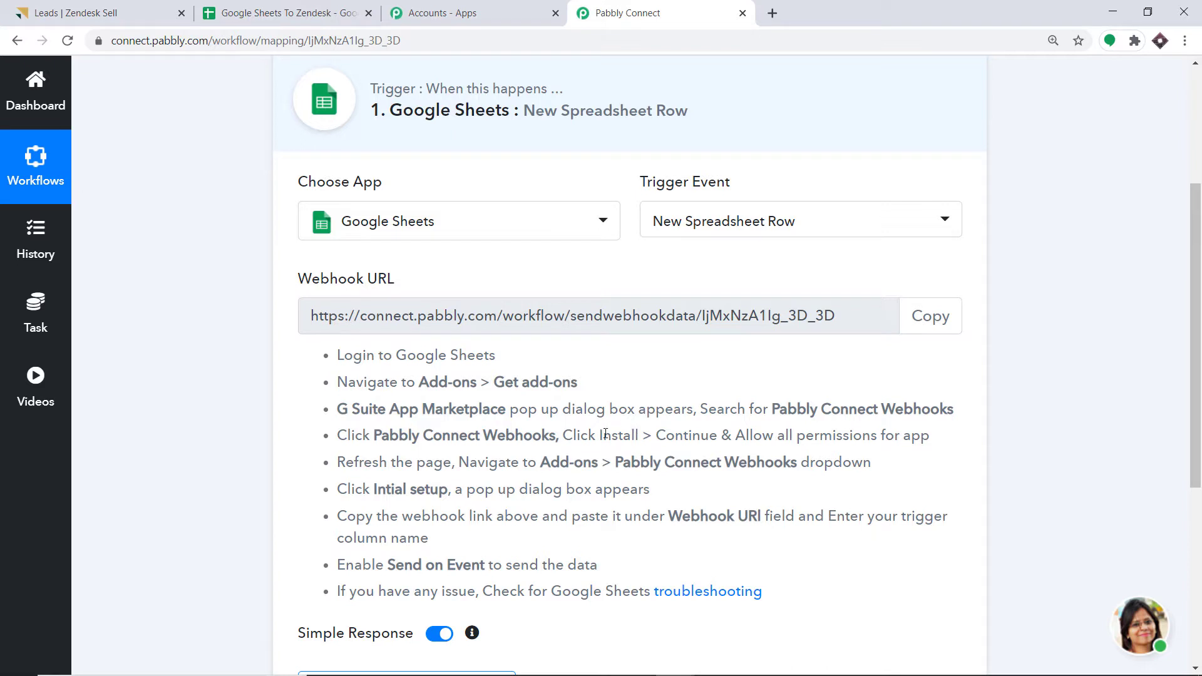
click(307, 14)
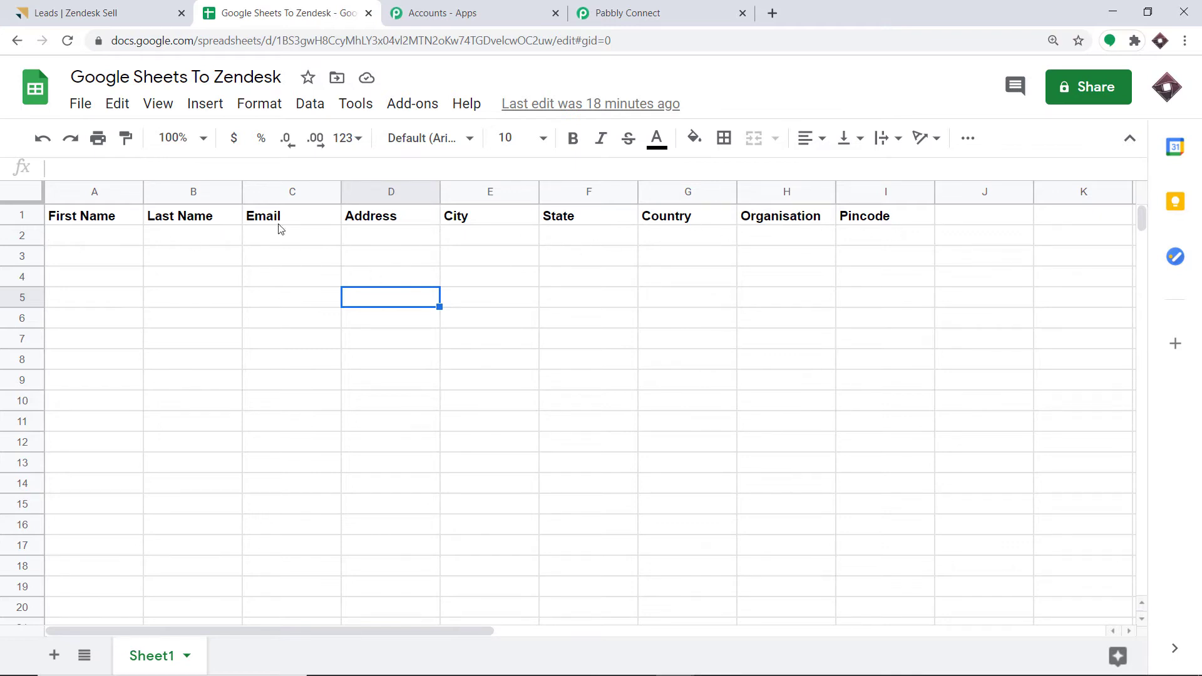
- Enter the sample lead's first name, last name, email, street address and city in A2–E2, widening columns C and D
click(79, 236)
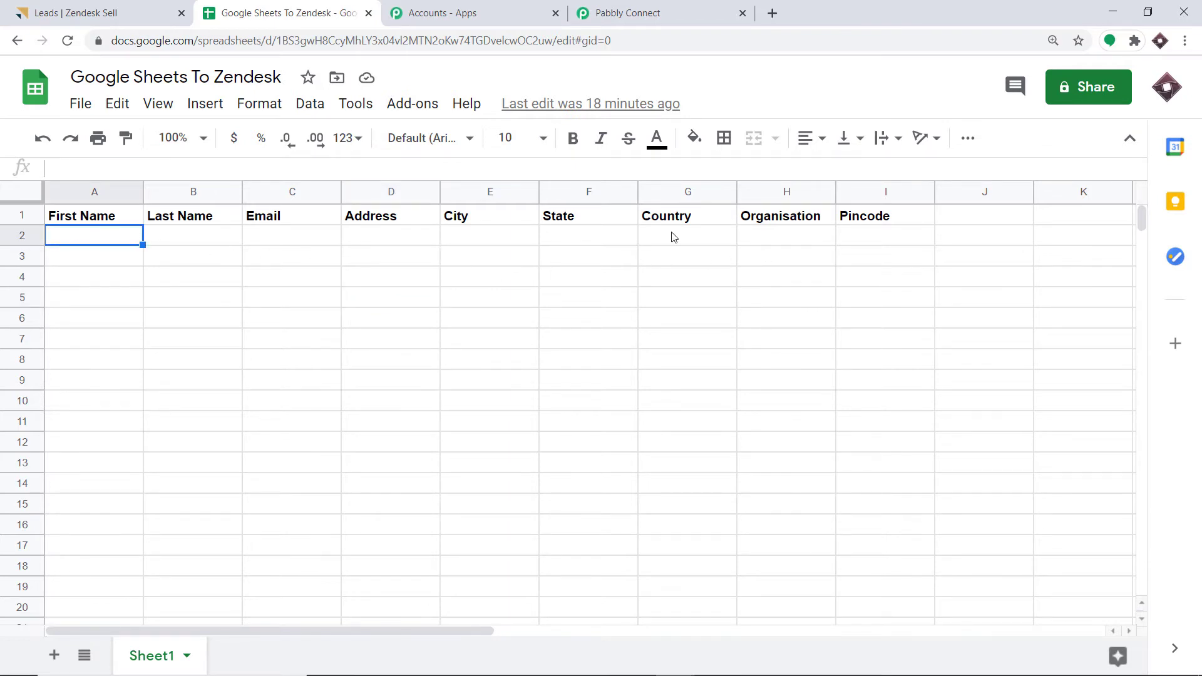
click(681, 8)
click(304, 7)
text(Elon)
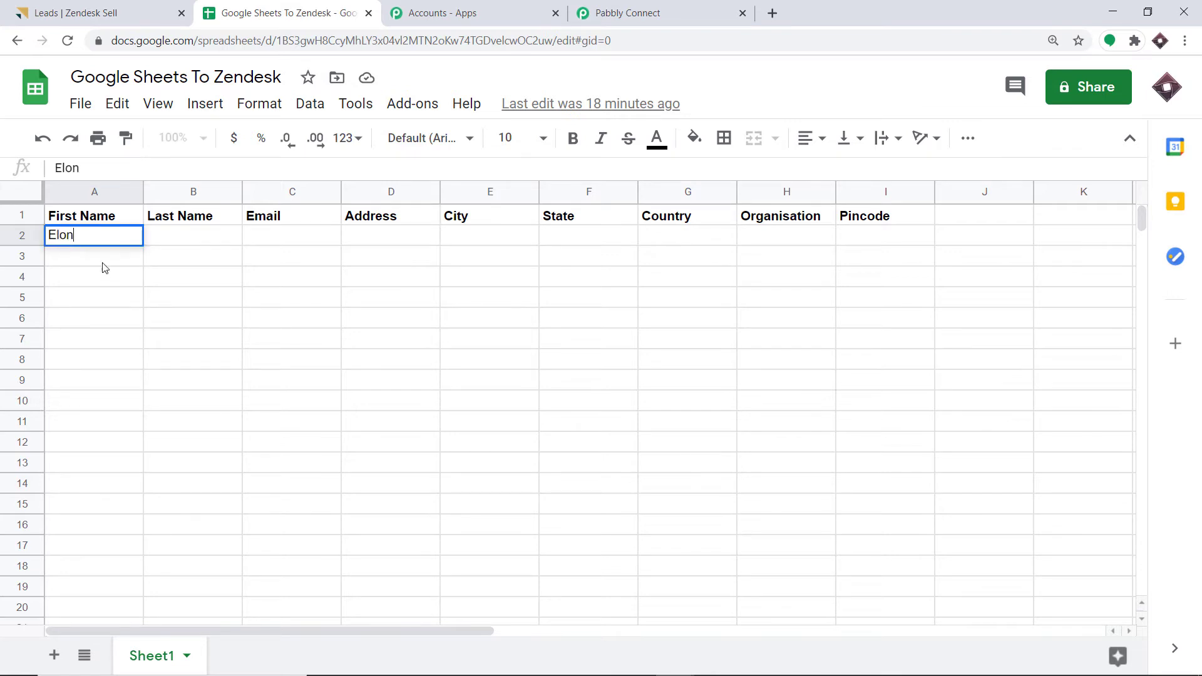
click(171, 243)
text(Musk)
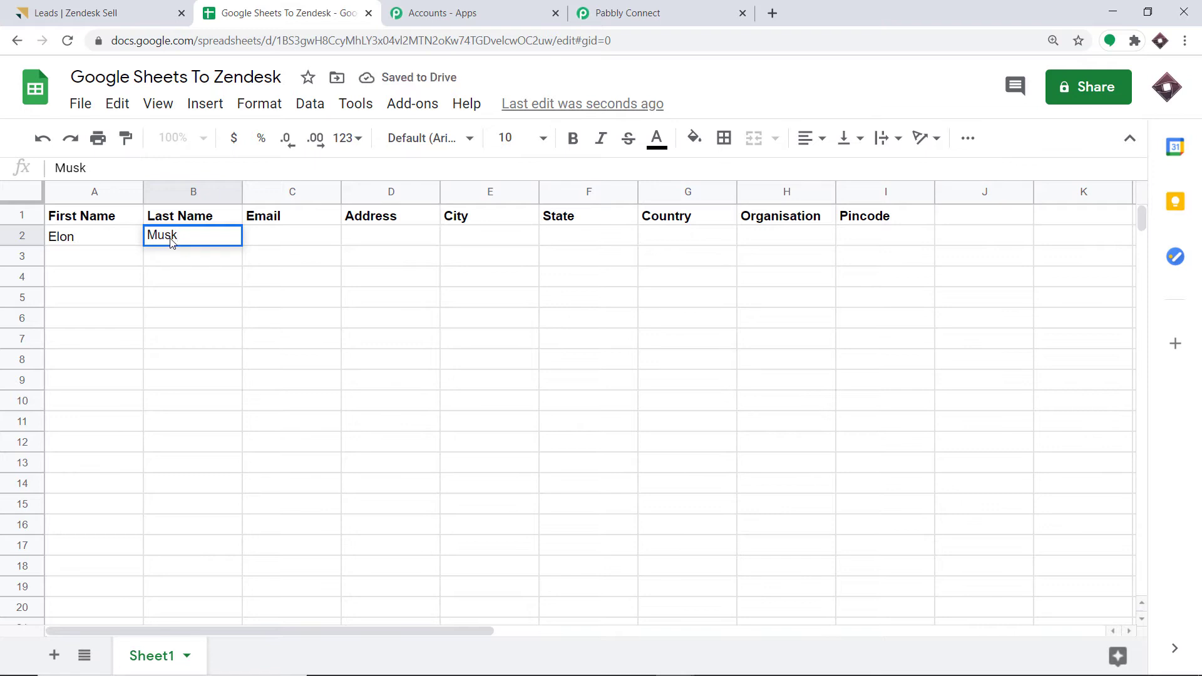
click(255, 240)
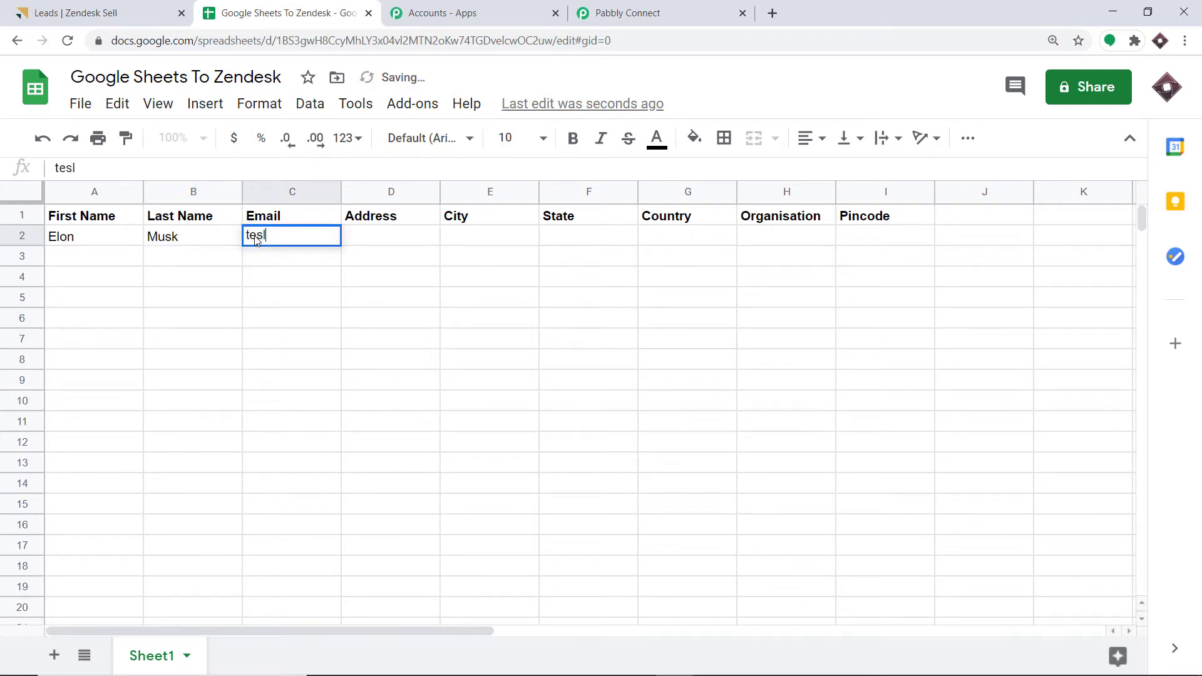
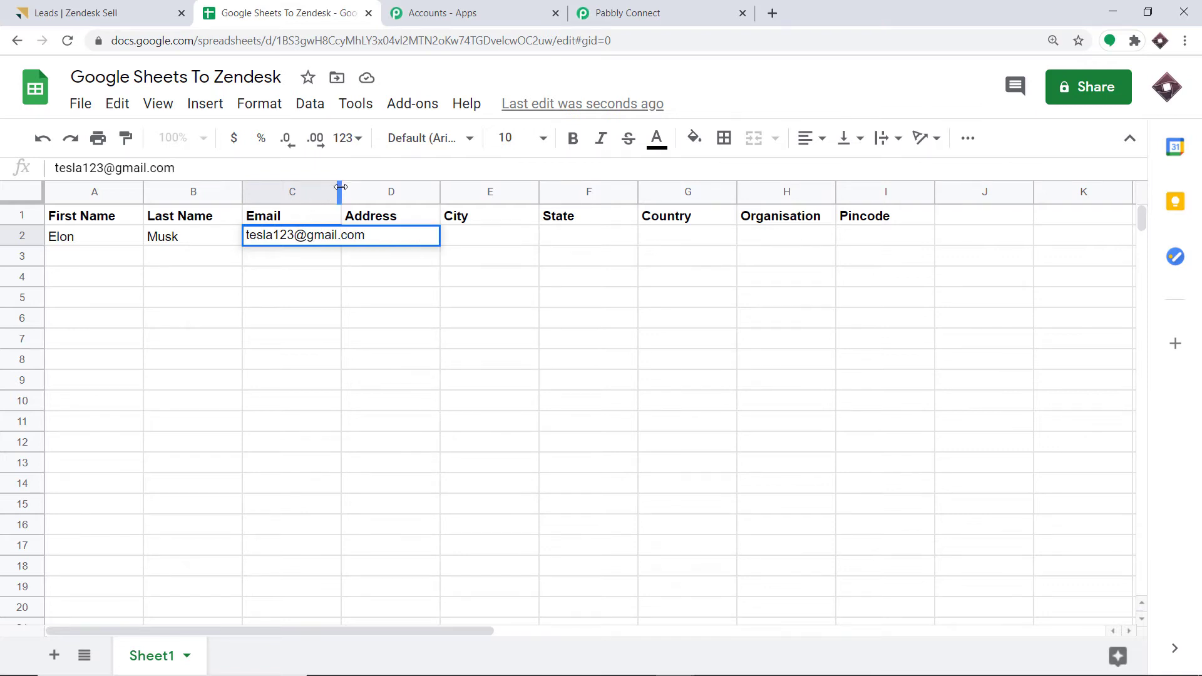
drag(340, 190, 392, 190)
drag(492, 189, 560, 190)
click(472, 243)
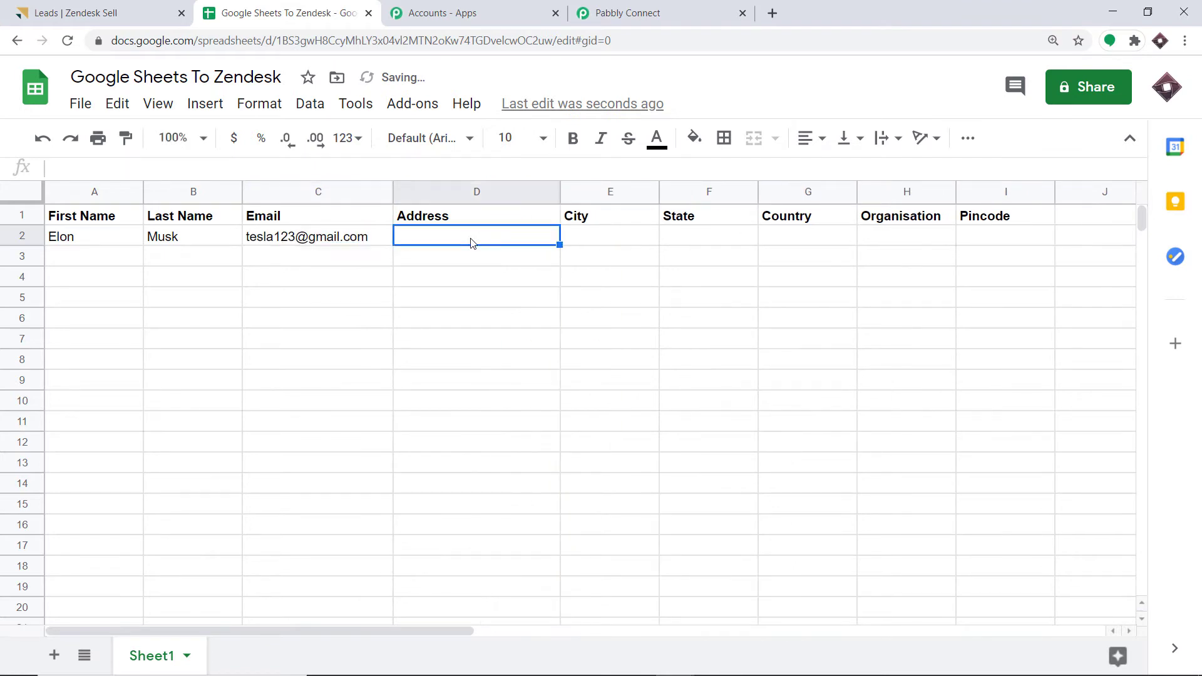
text(dlf m)
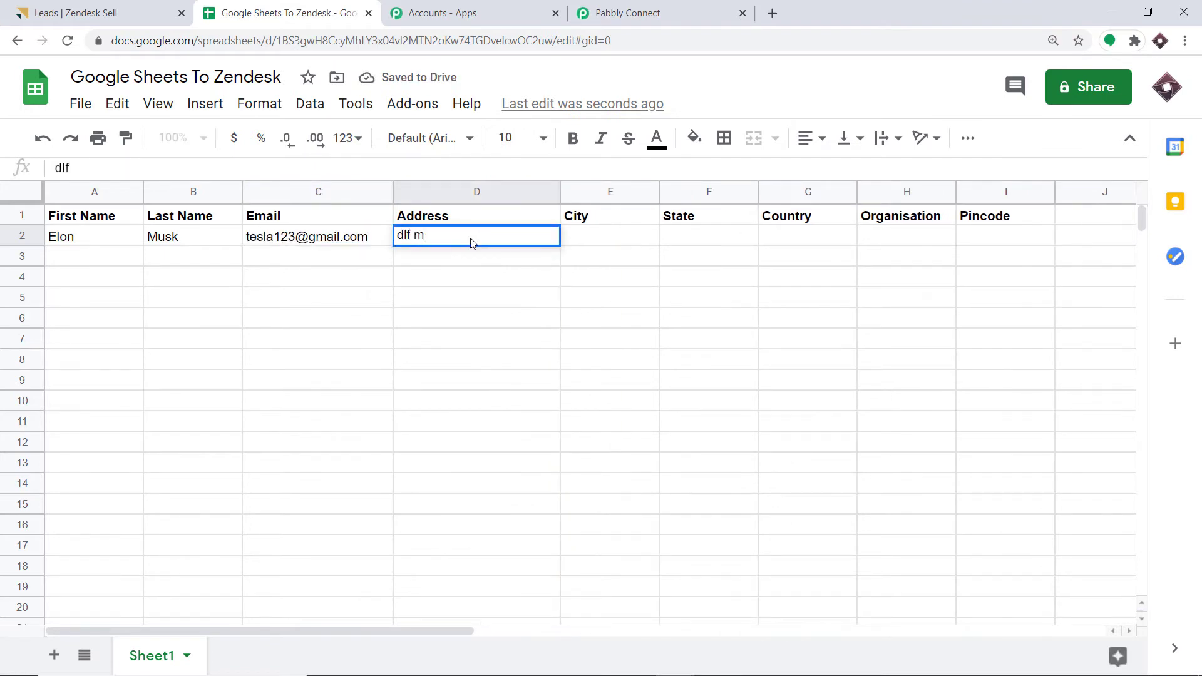
text(arg california)
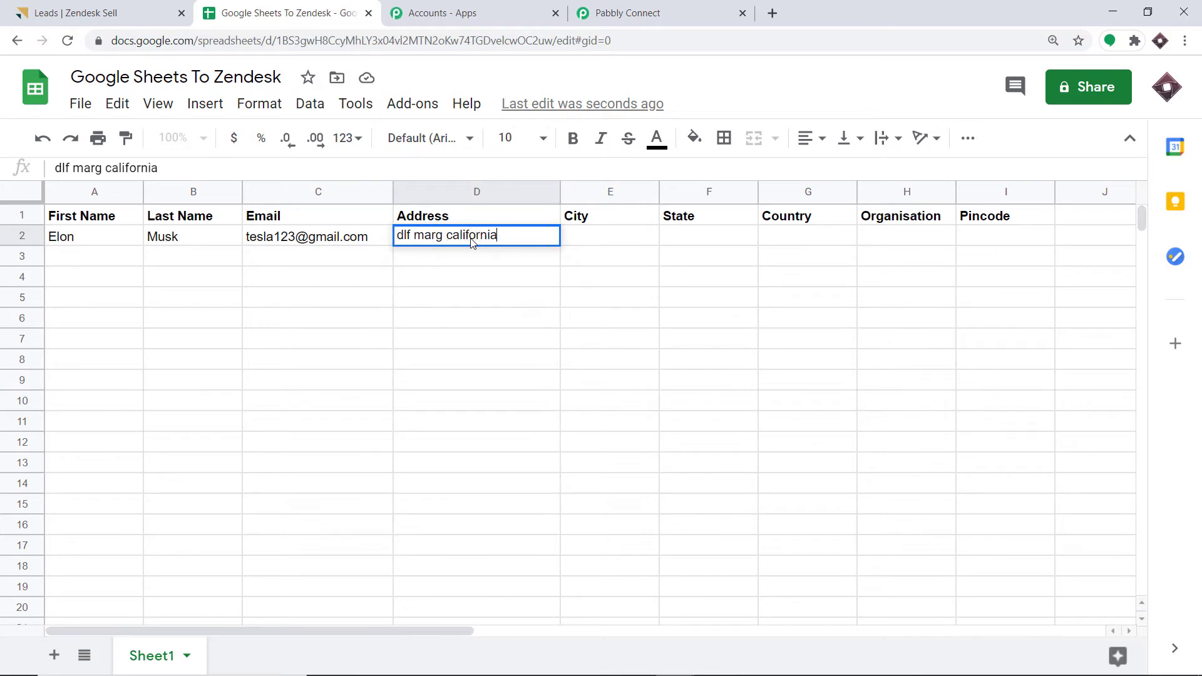
click(589, 242)
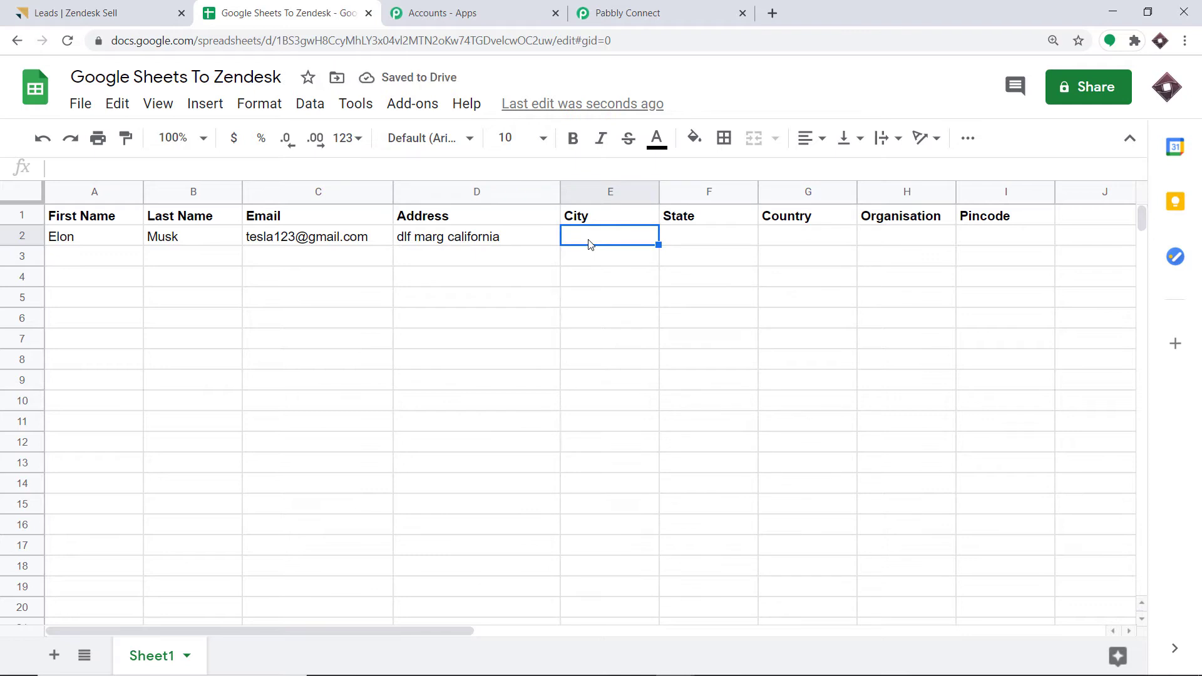
text(San Fra)
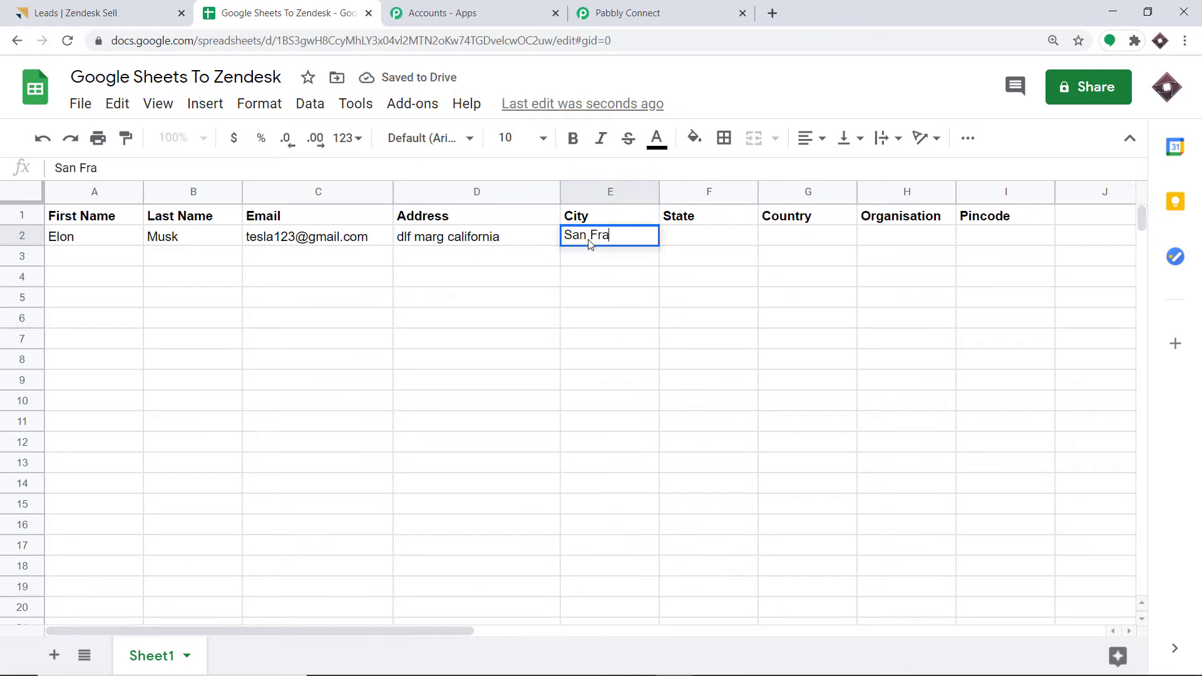
text(nciso)
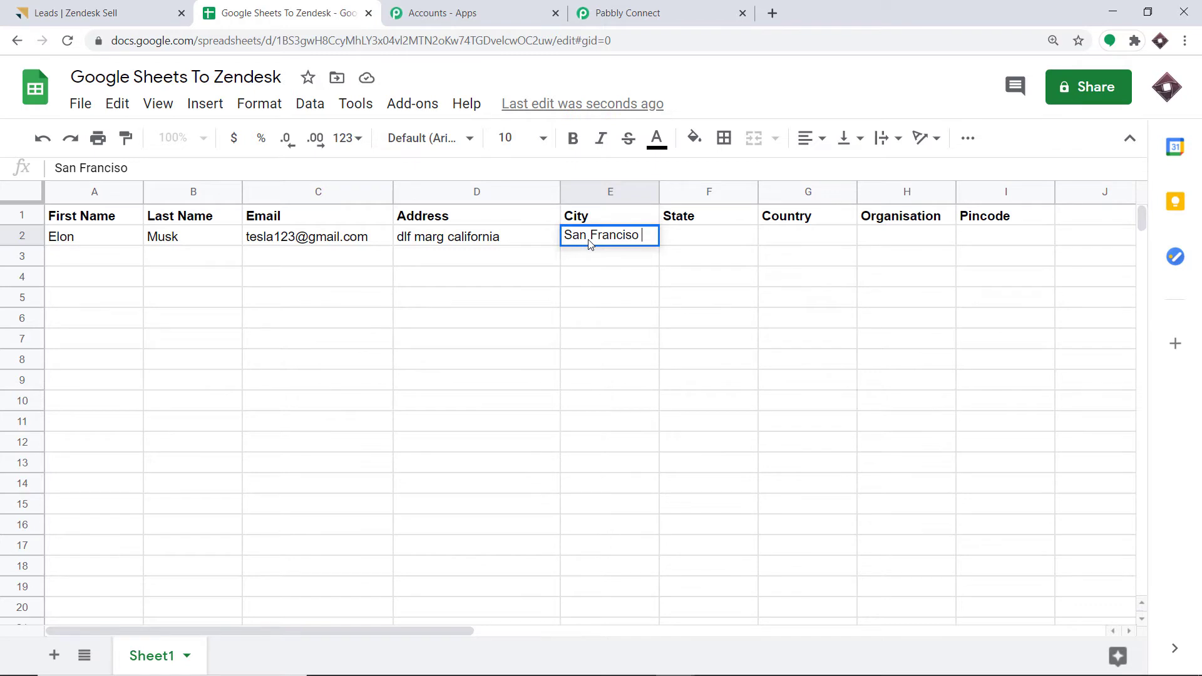
- Fill F2–I2 with state California, country America, organisation Tesla and pincode 462012
click(684, 243)
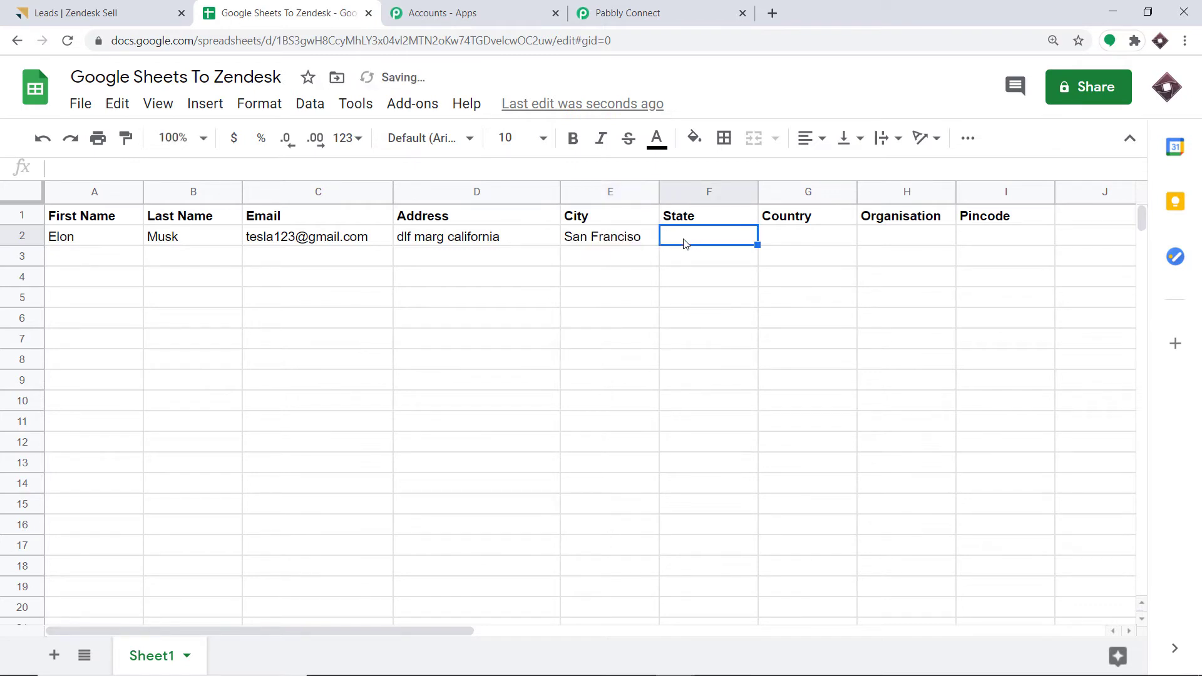
text(Califo)
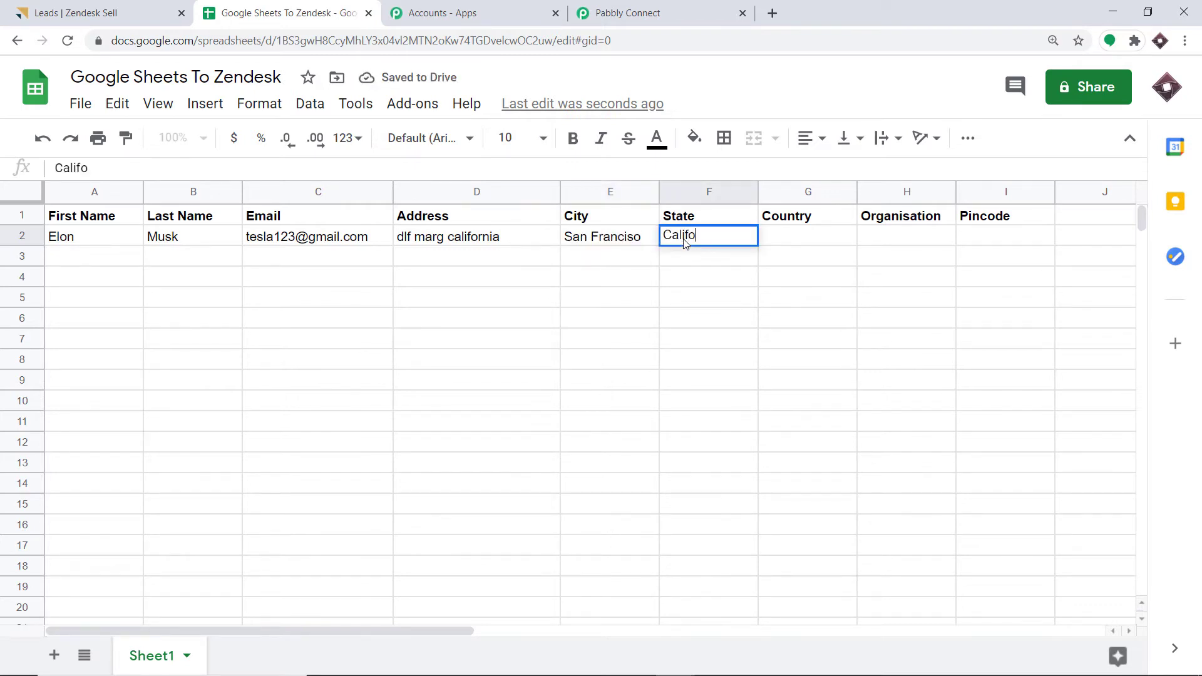
text(rnia)
click(782, 241)
text(Ame)
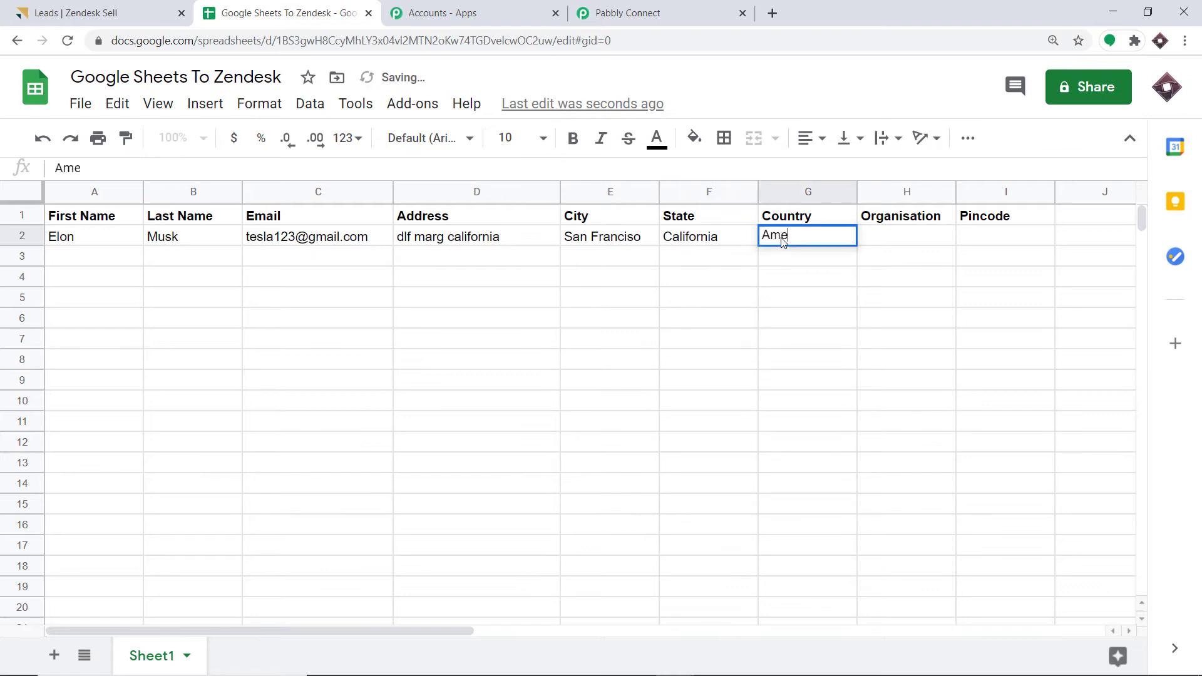
text(rica)
click(909, 239)
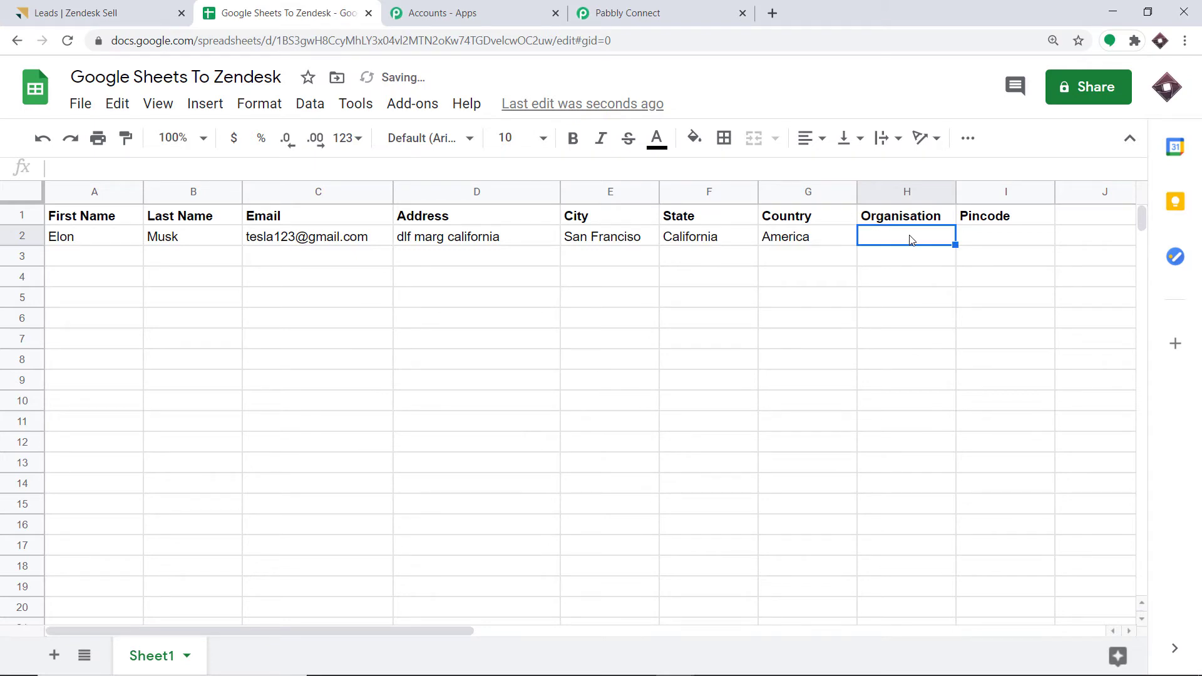
text(Tesla)
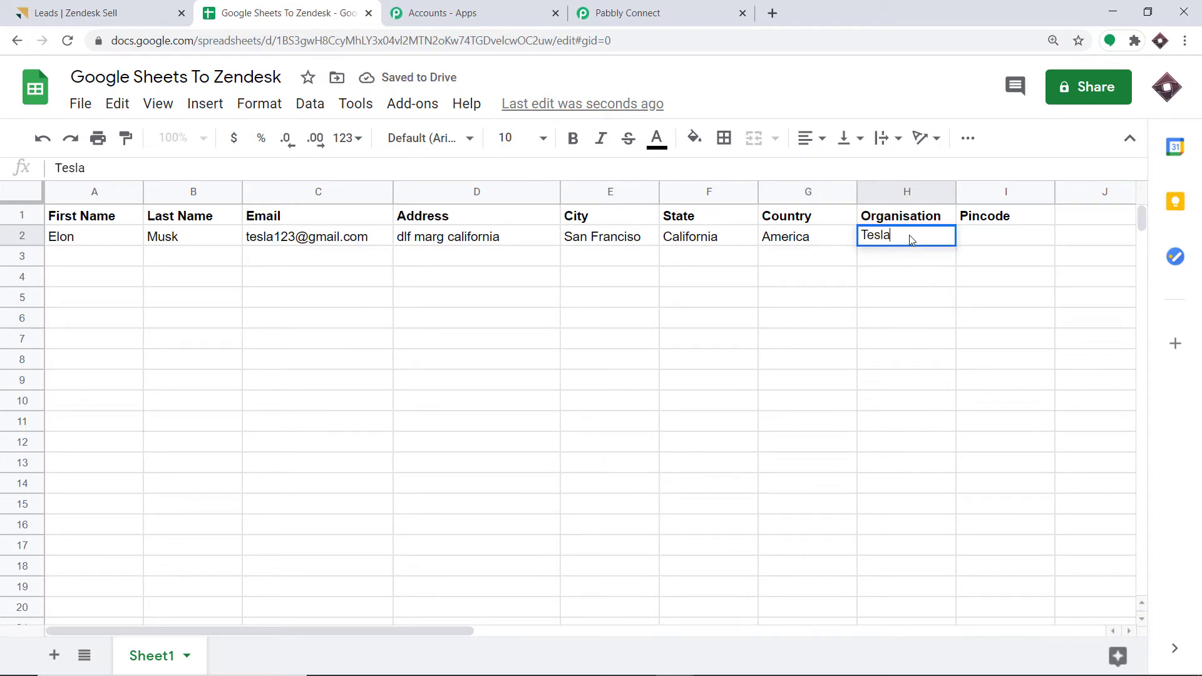
click(974, 236)
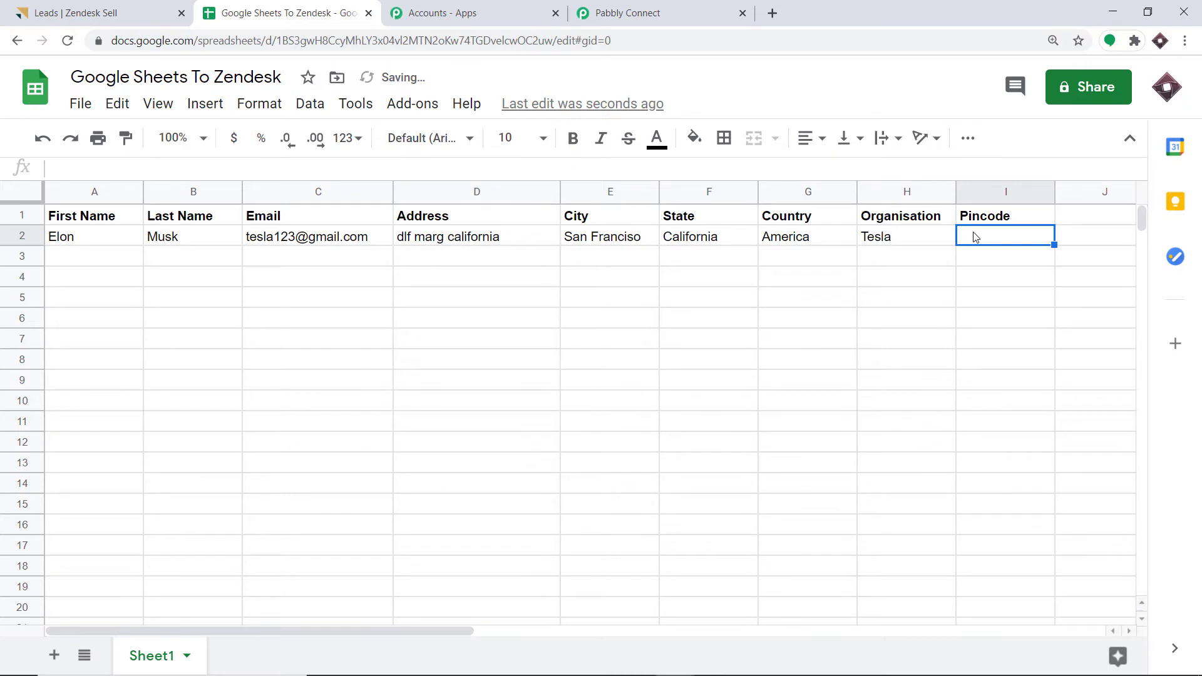
text(4620)
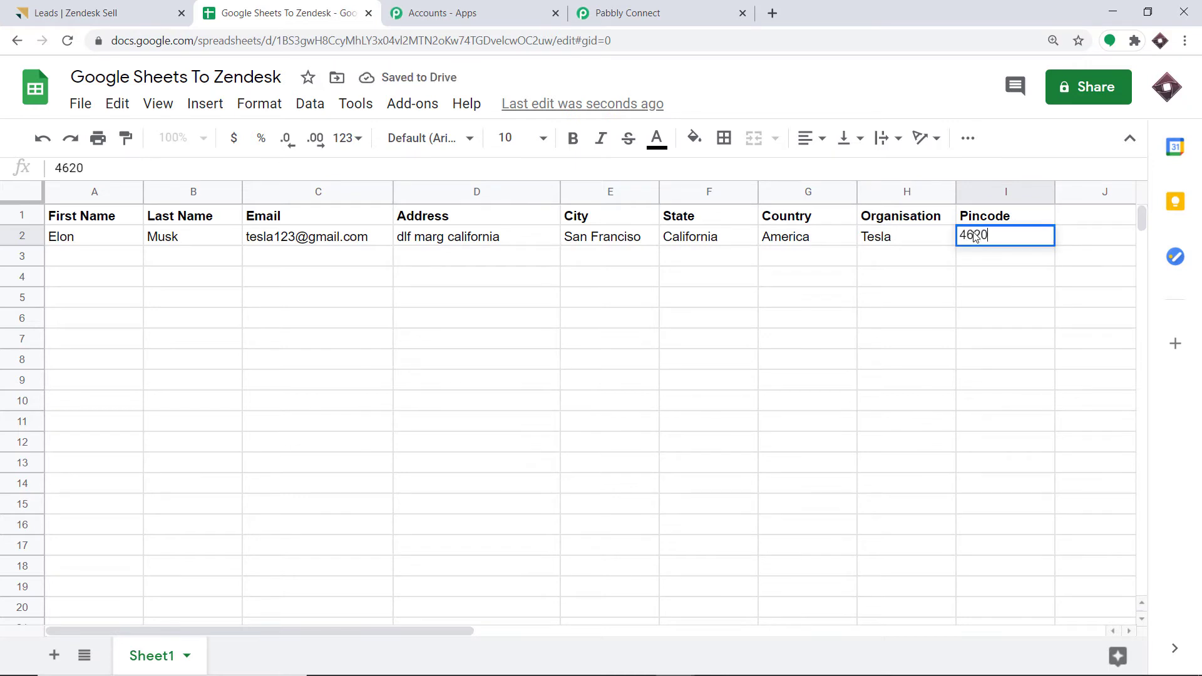
text(12)
click(917, 318)
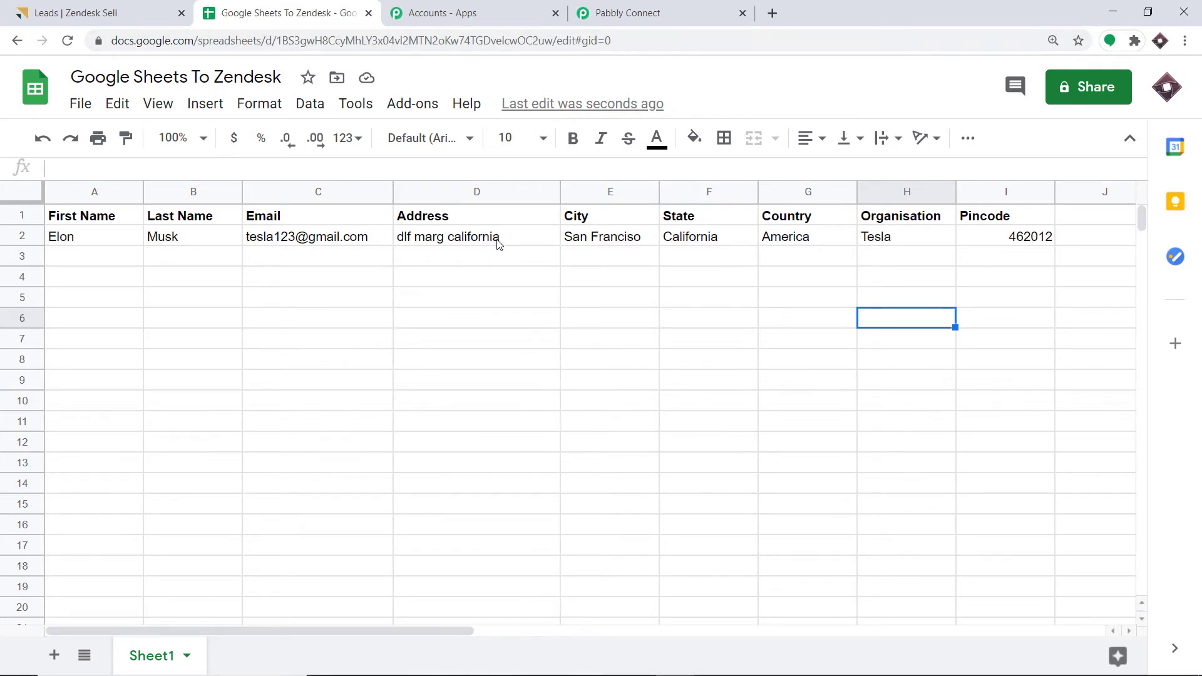
click(411, 103)
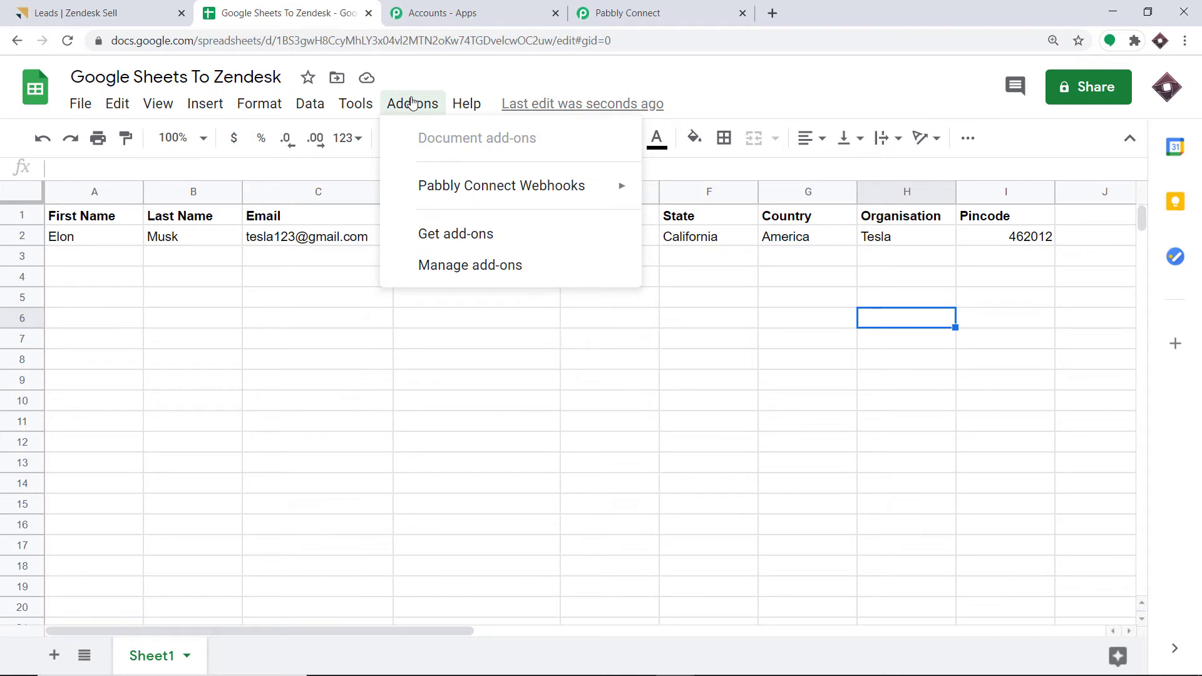
mouse_move(433, 186)
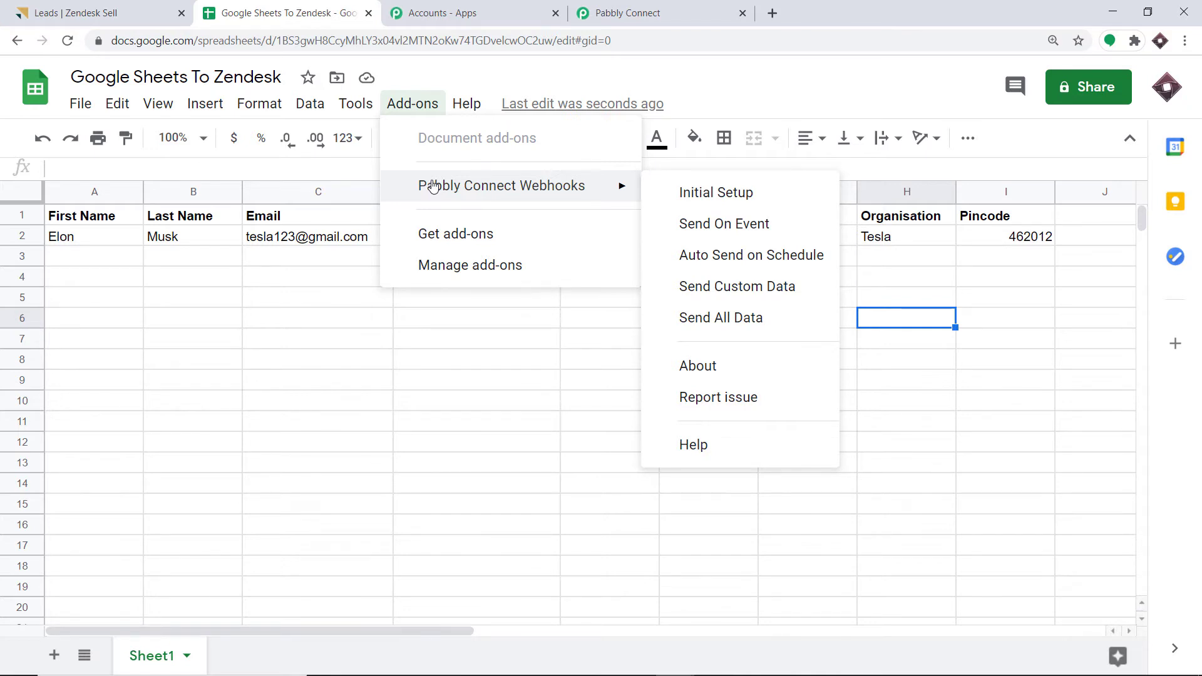
click(443, 233)
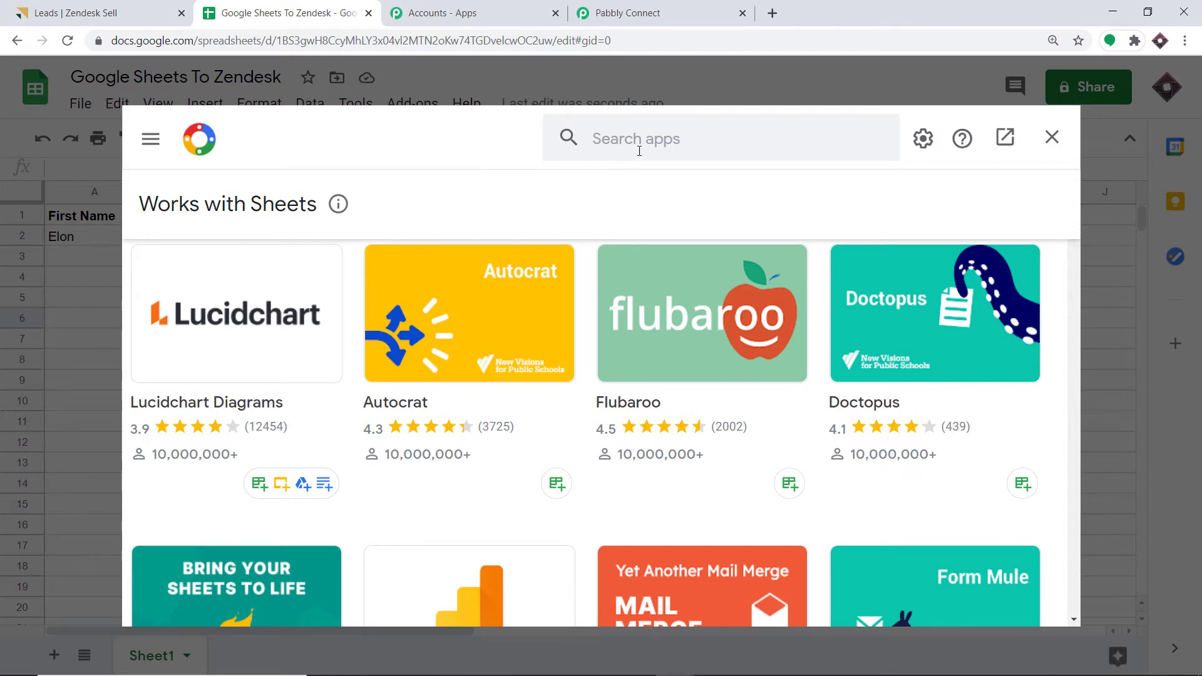
click(625, 128)
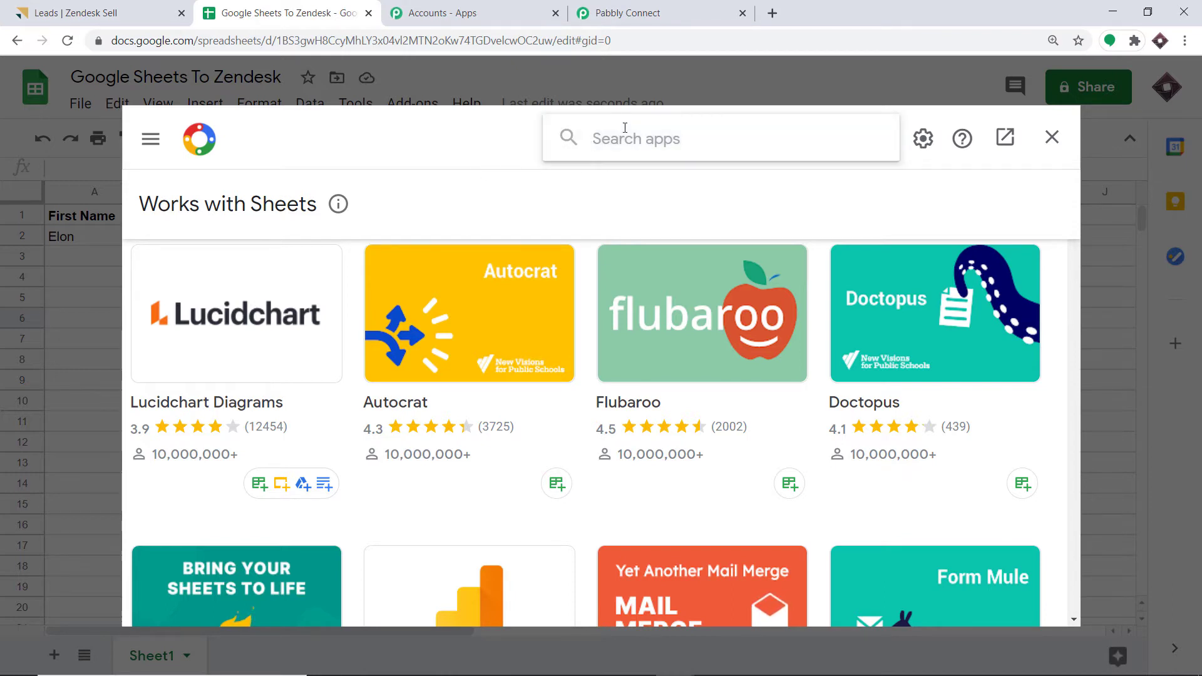
text(pabb)
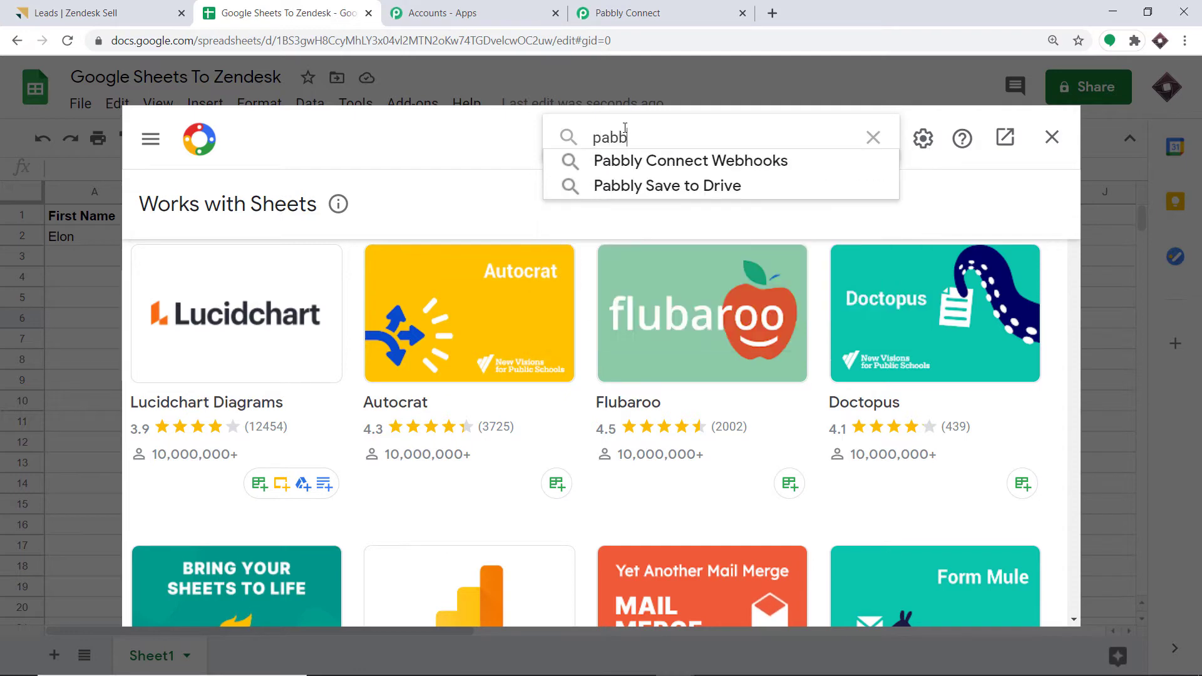
click(681, 153)
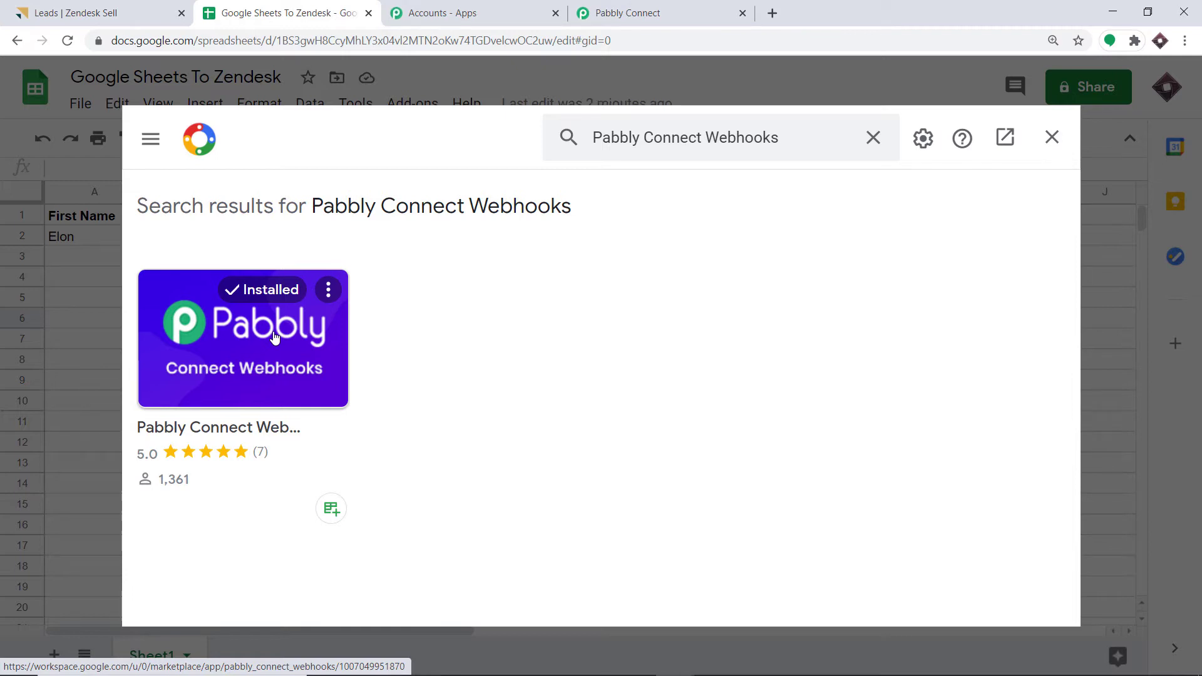
click(1054, 137)
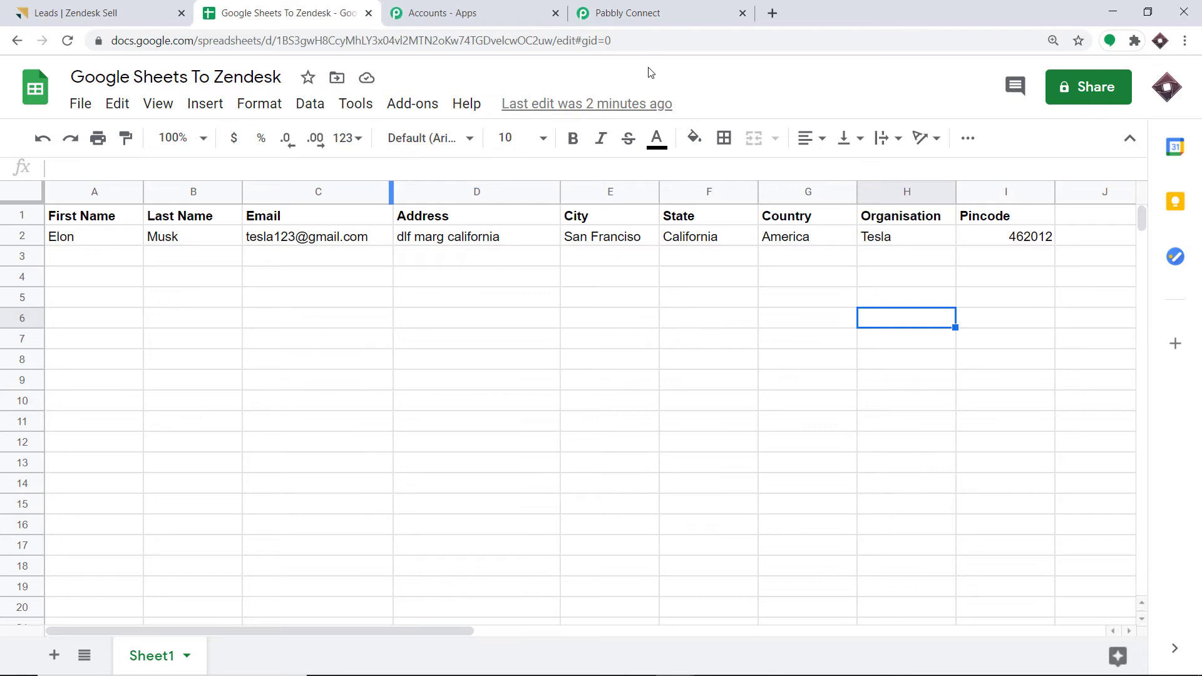
- Open the Pabbly Connect Webhooks Initial Setup form from the Add-ons menu
click(412, 103)
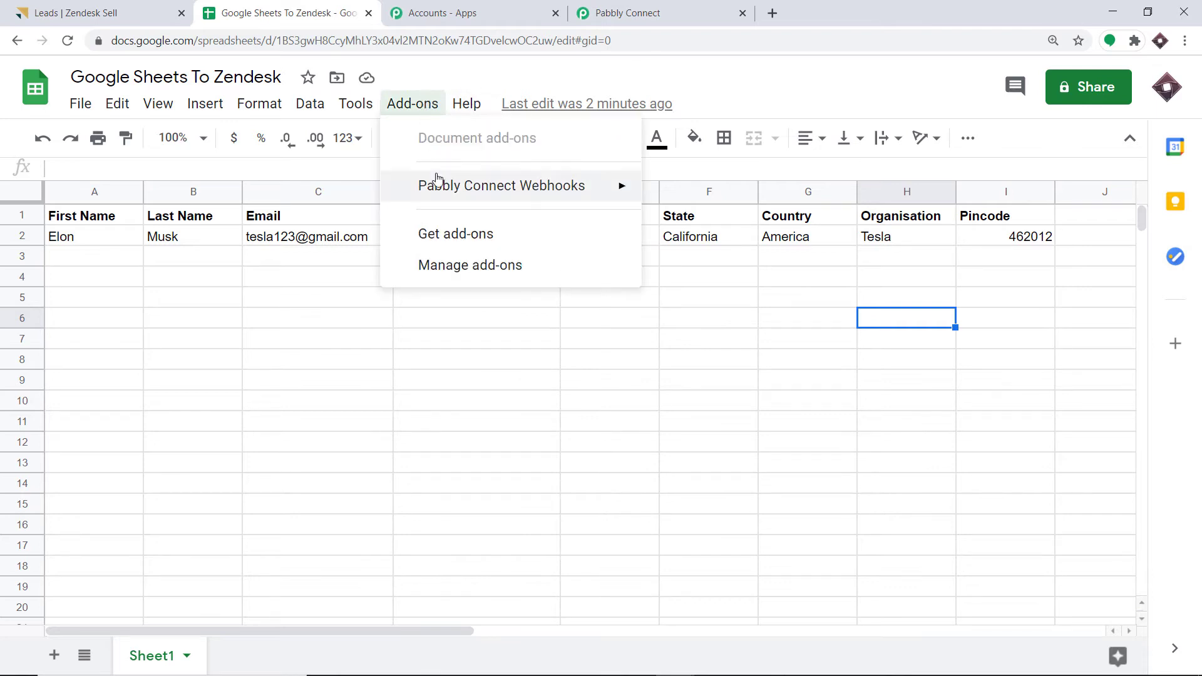
mouse_move(385, 195)
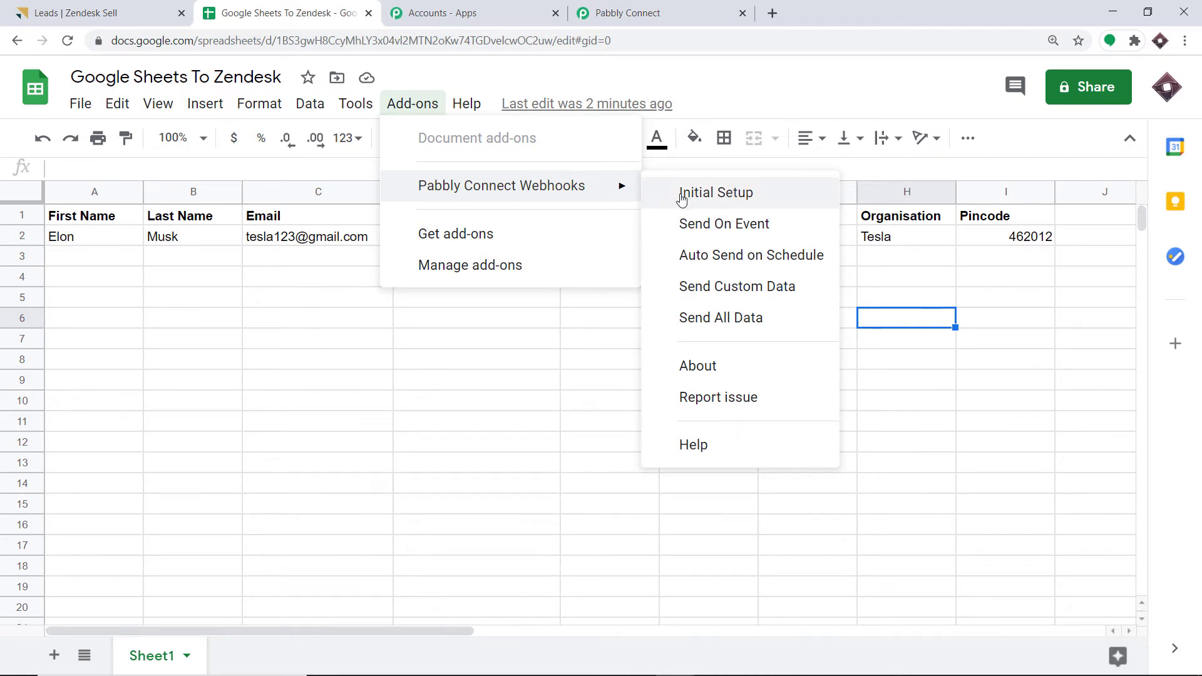
click(736, 193)
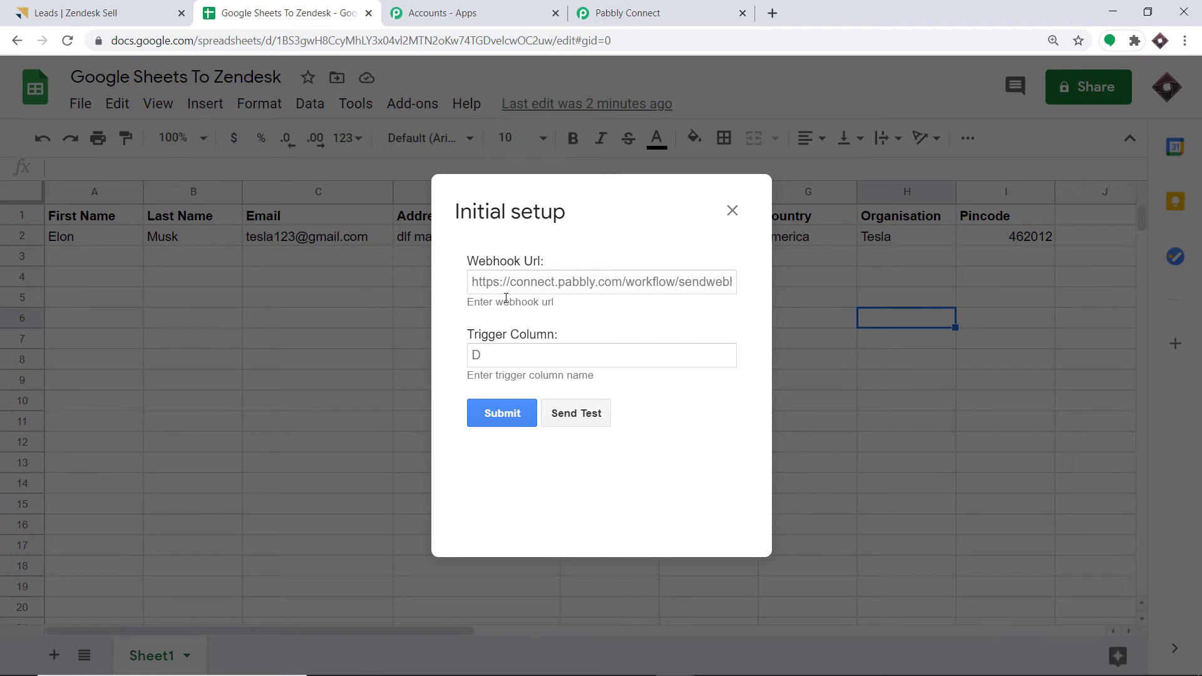
- Paste the workflow's copied webhook URL into Webhook Url and set Trigger Column to I
click(645, 12)
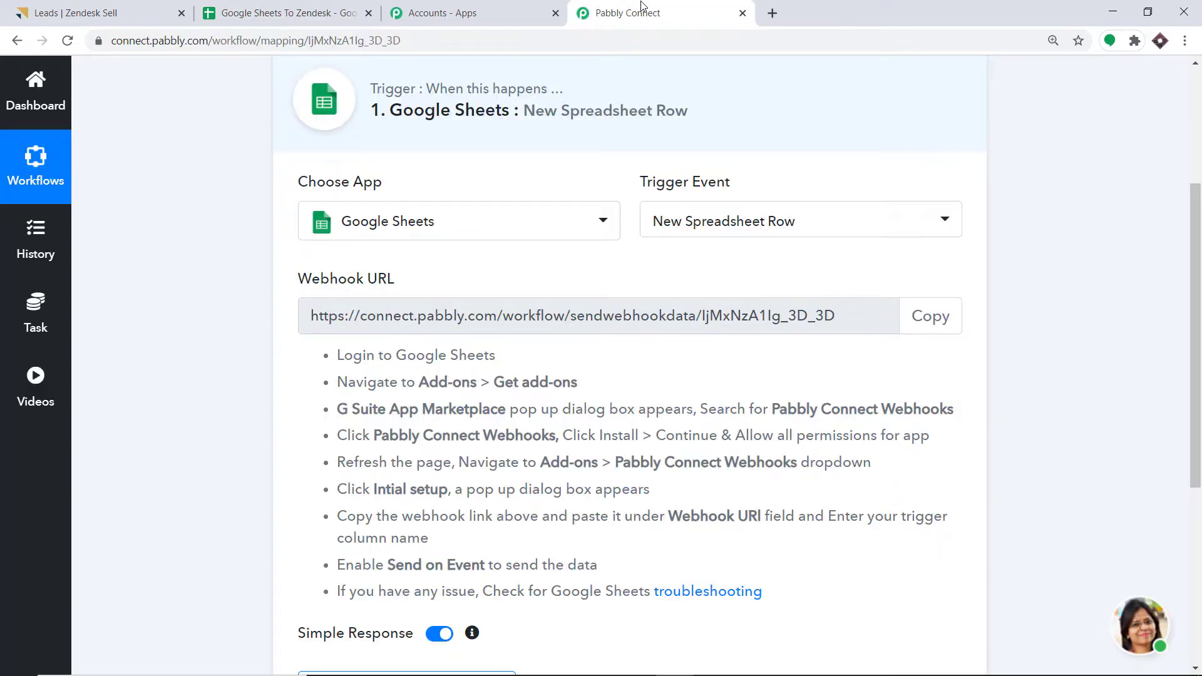
click(918, 321)
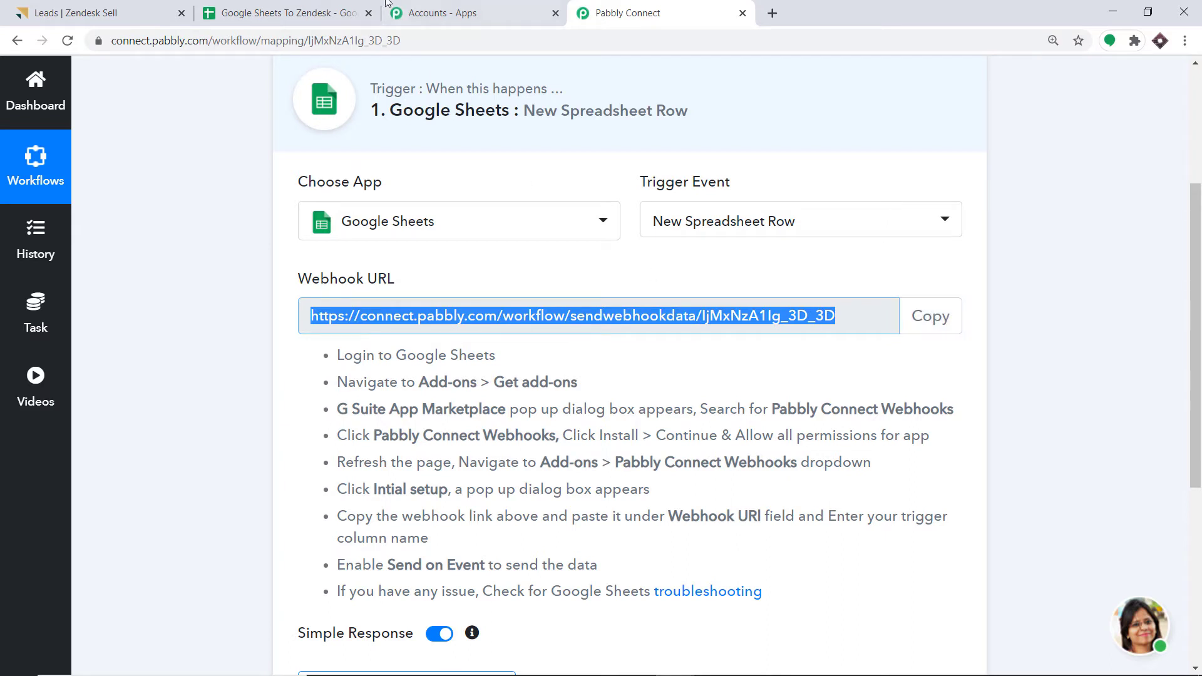
click(288, 12)
click(491, 281)
right_click(492, 280)
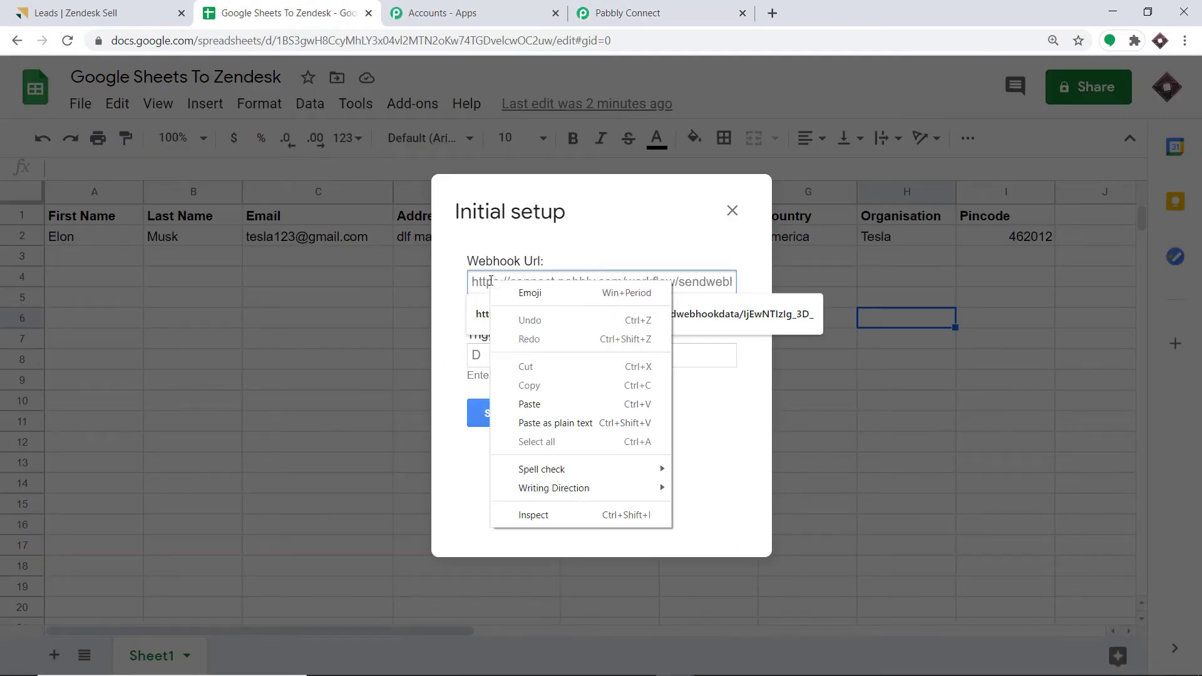
click(539, 405)
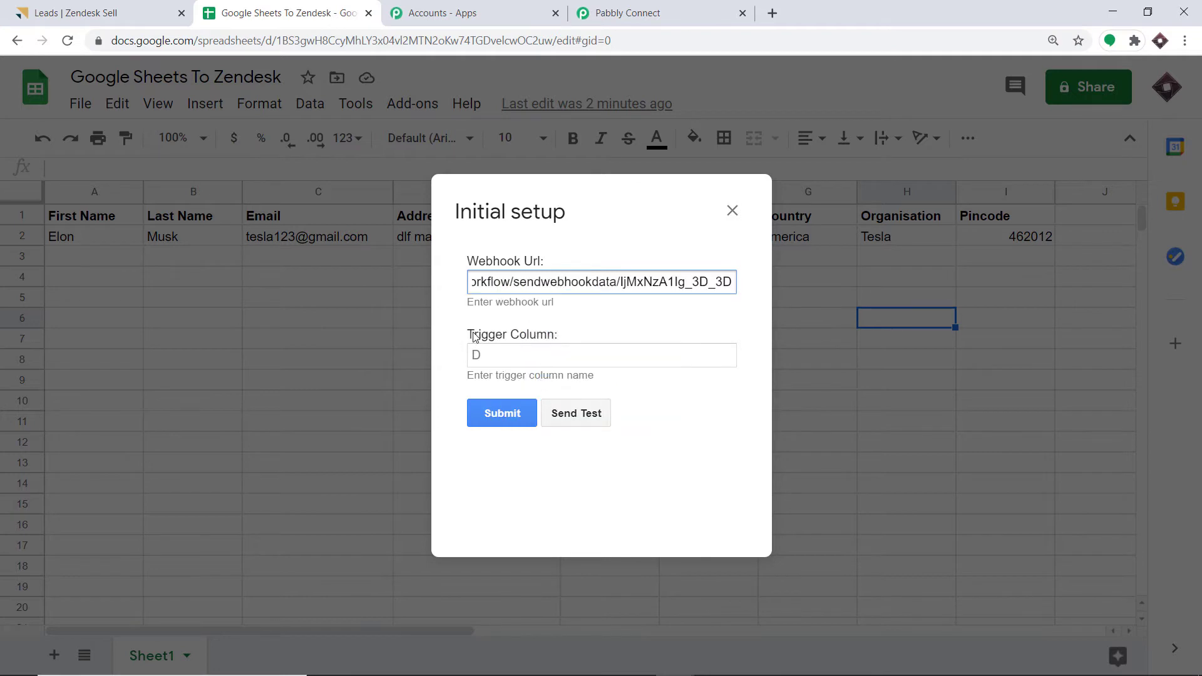
click(491, 358)
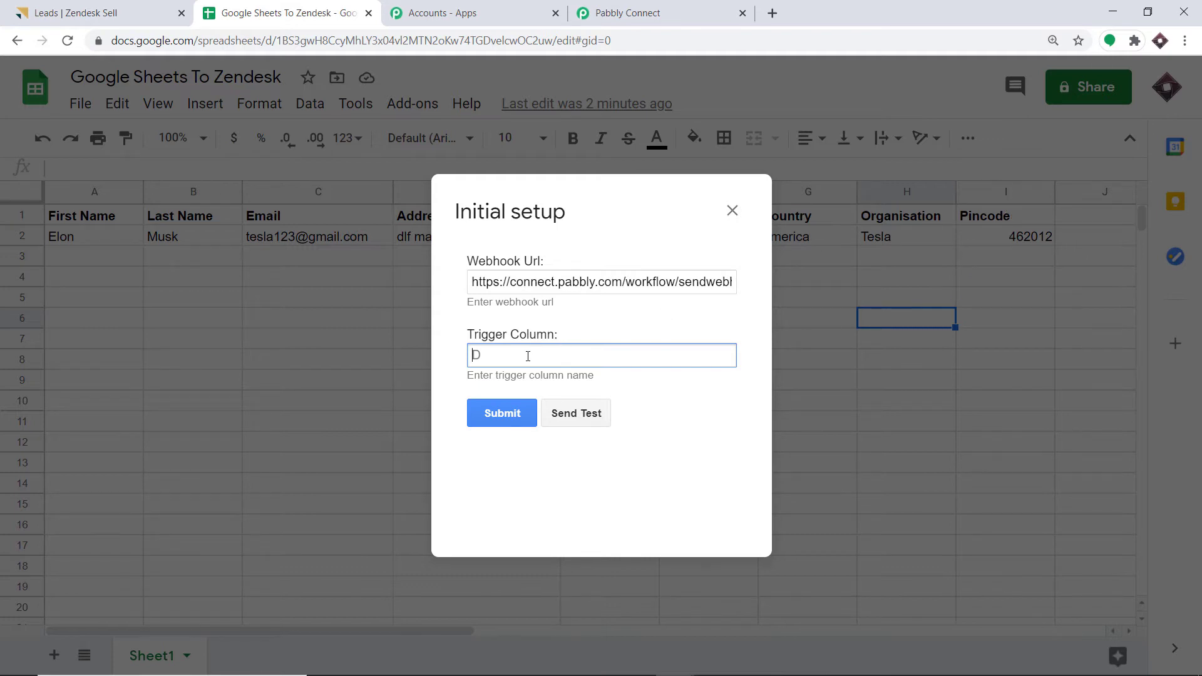
text(I)
click(615, 19)
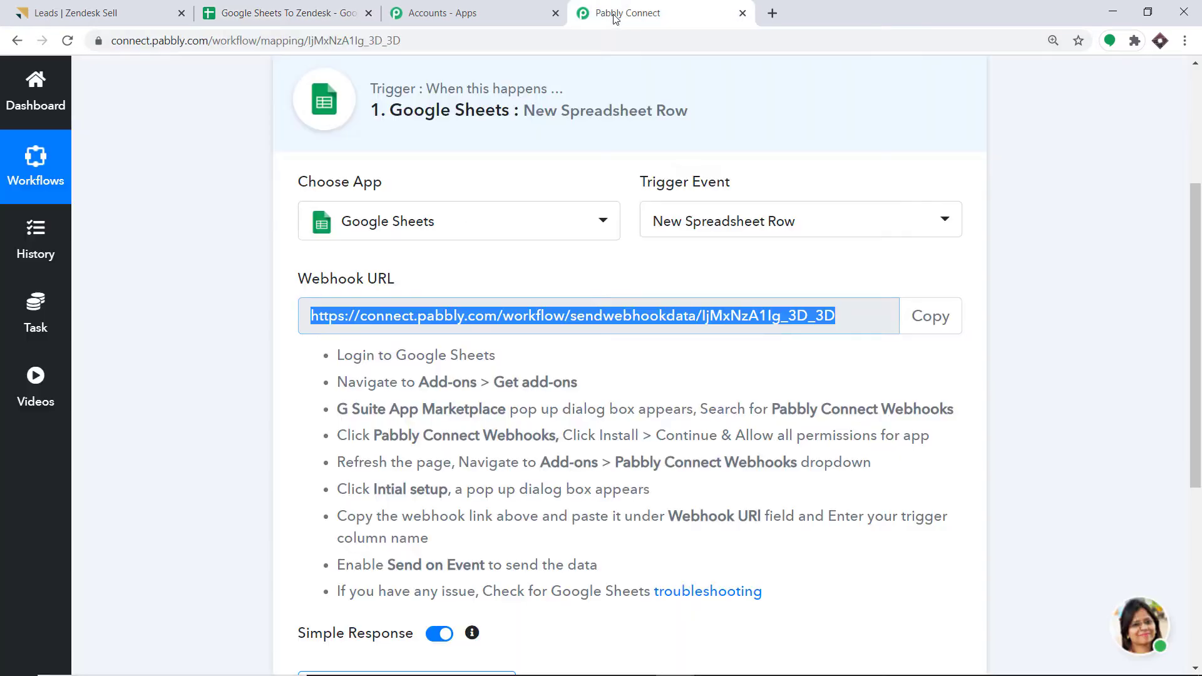
- Start capturing the webhook response and send row 2 as test data from the sheet's setup form
scroll(586, 123, down, 5)
scroll(586, 124, down, 1)
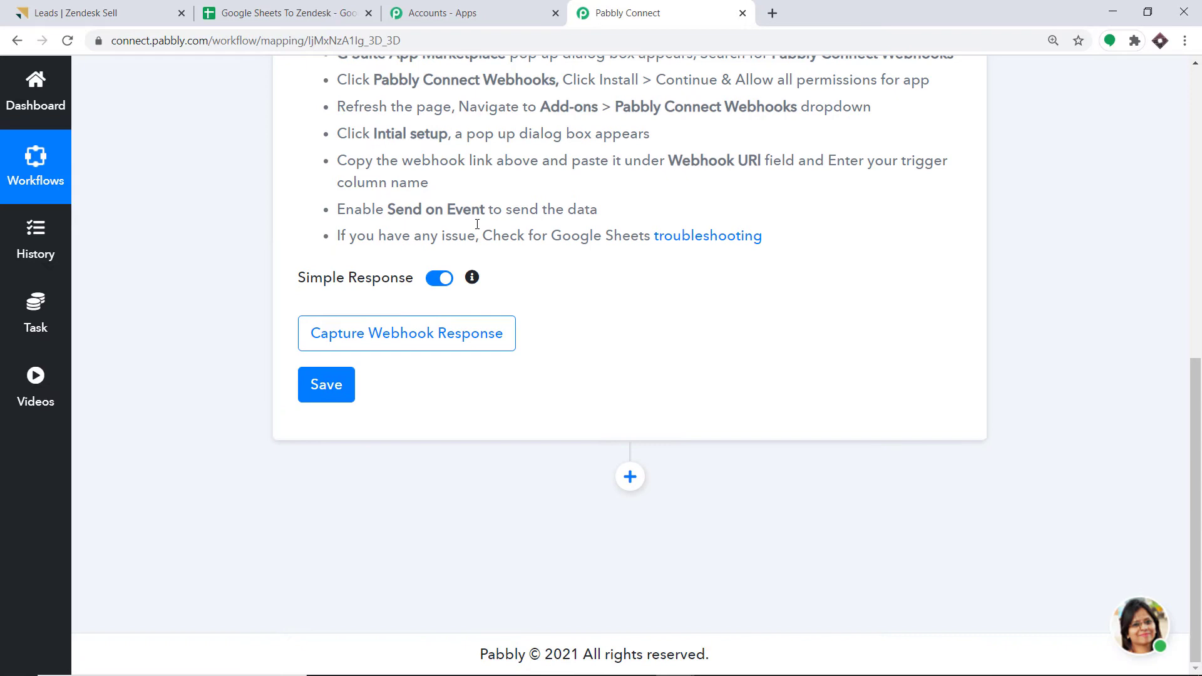
click(351, 334)
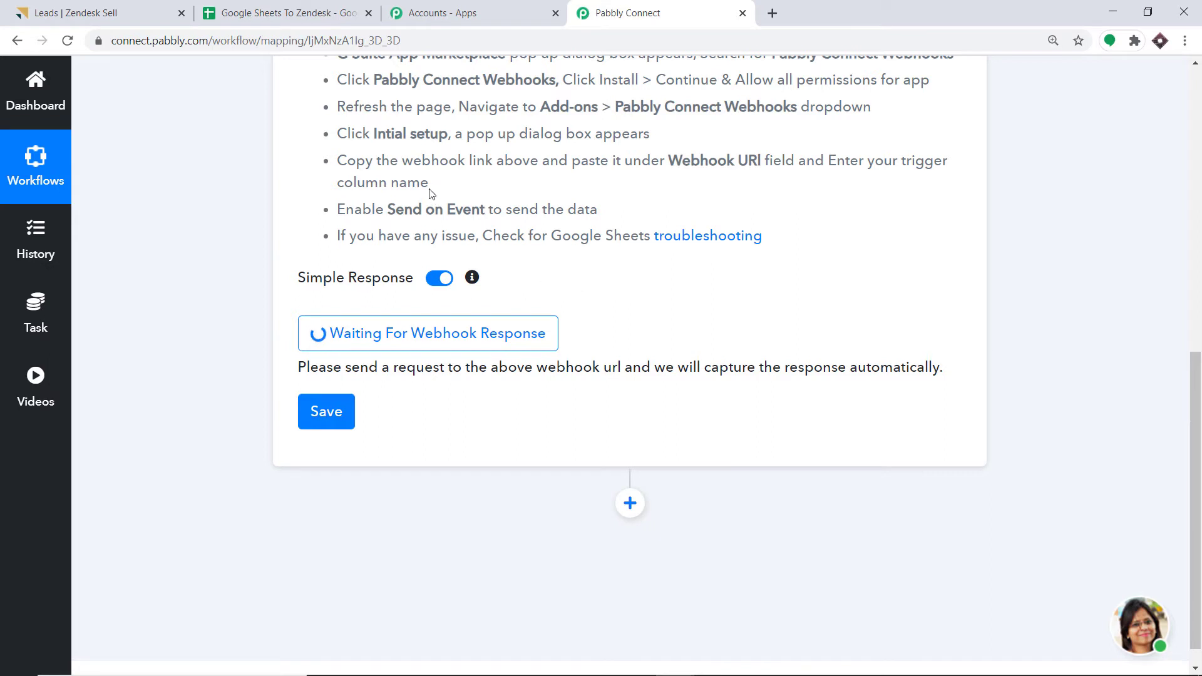
click(299, 5)
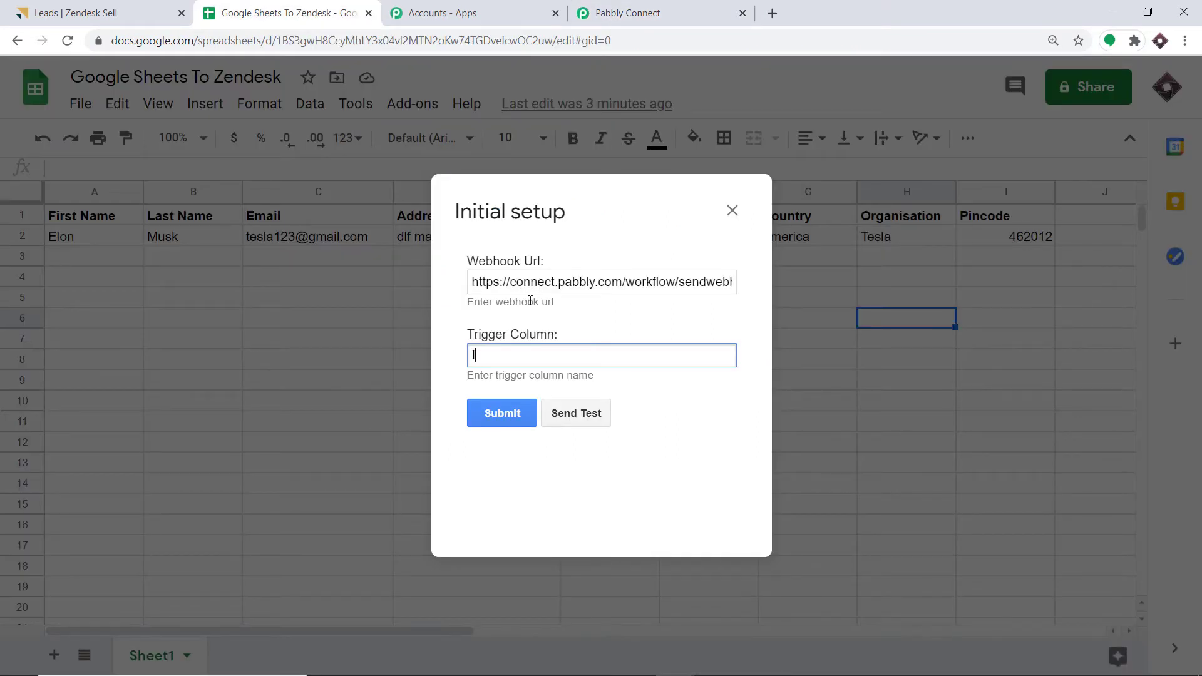
click(586, 419)
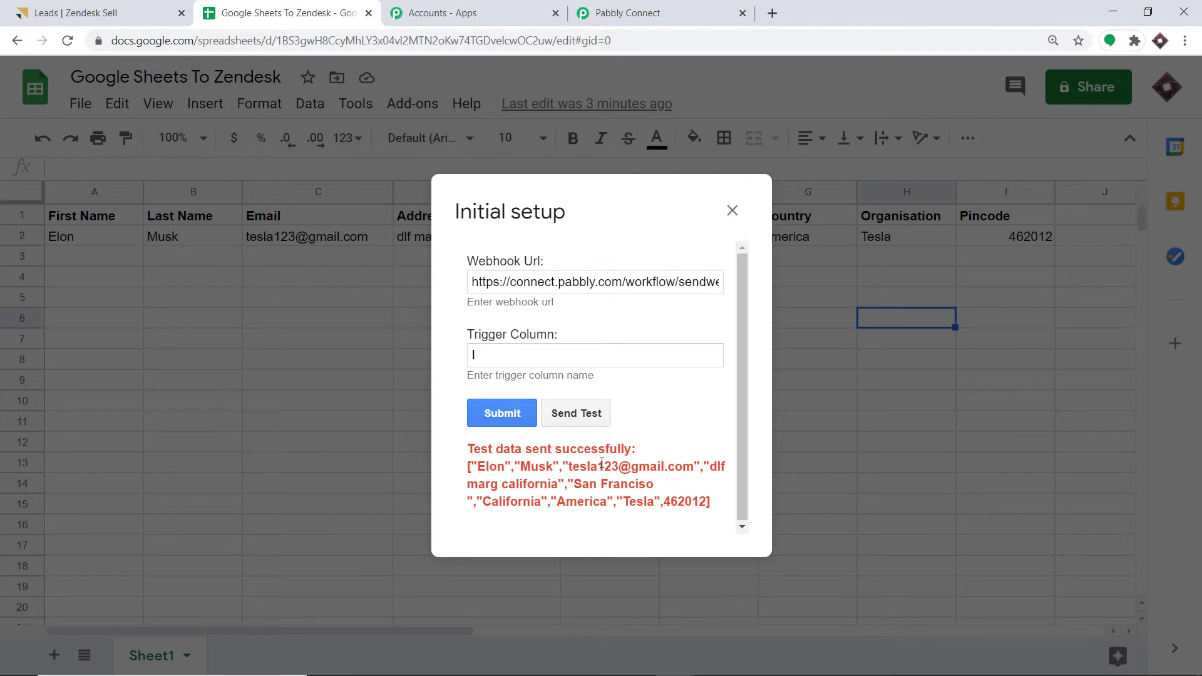
click(638, 7)
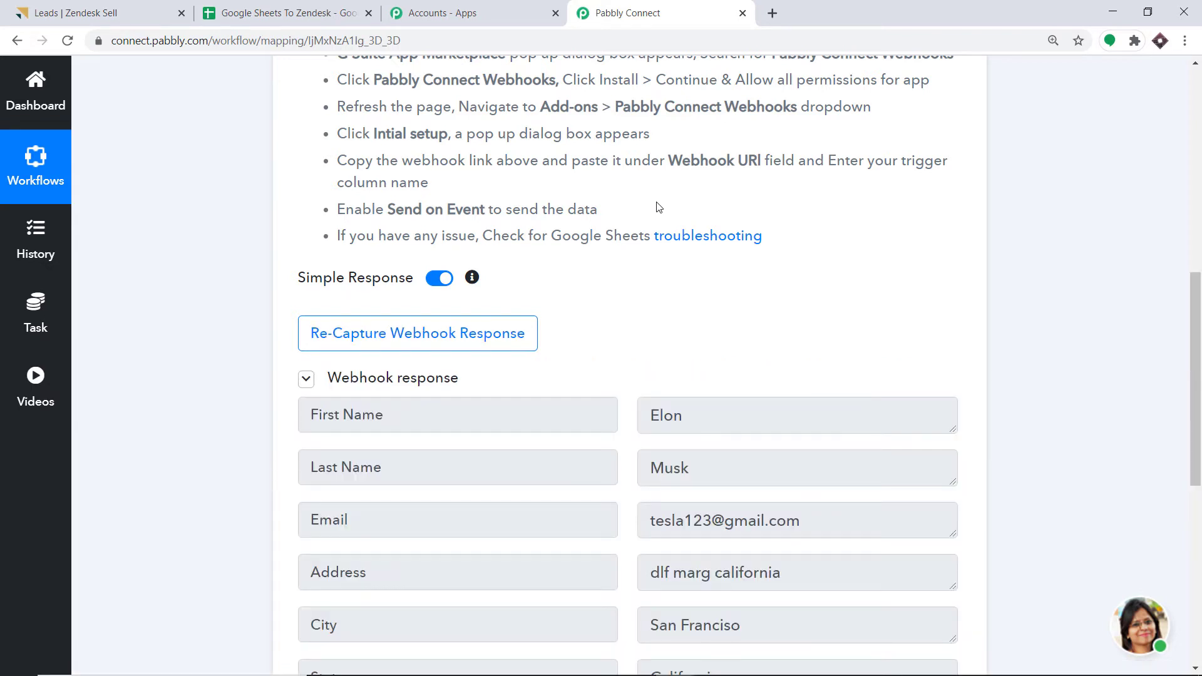
- Check the captured lead fields and the sheet's test-send result, then add an action step below the trigger
scroll(646, 257, down, 3)
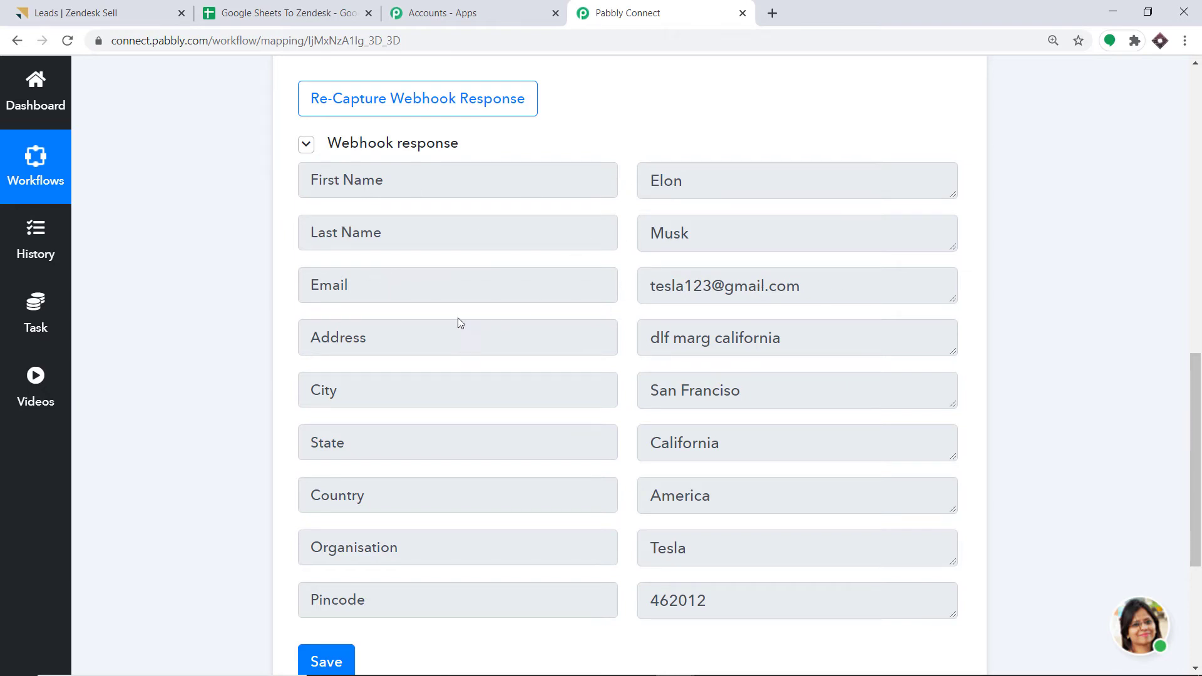
scroll(337, 296, down, 1)
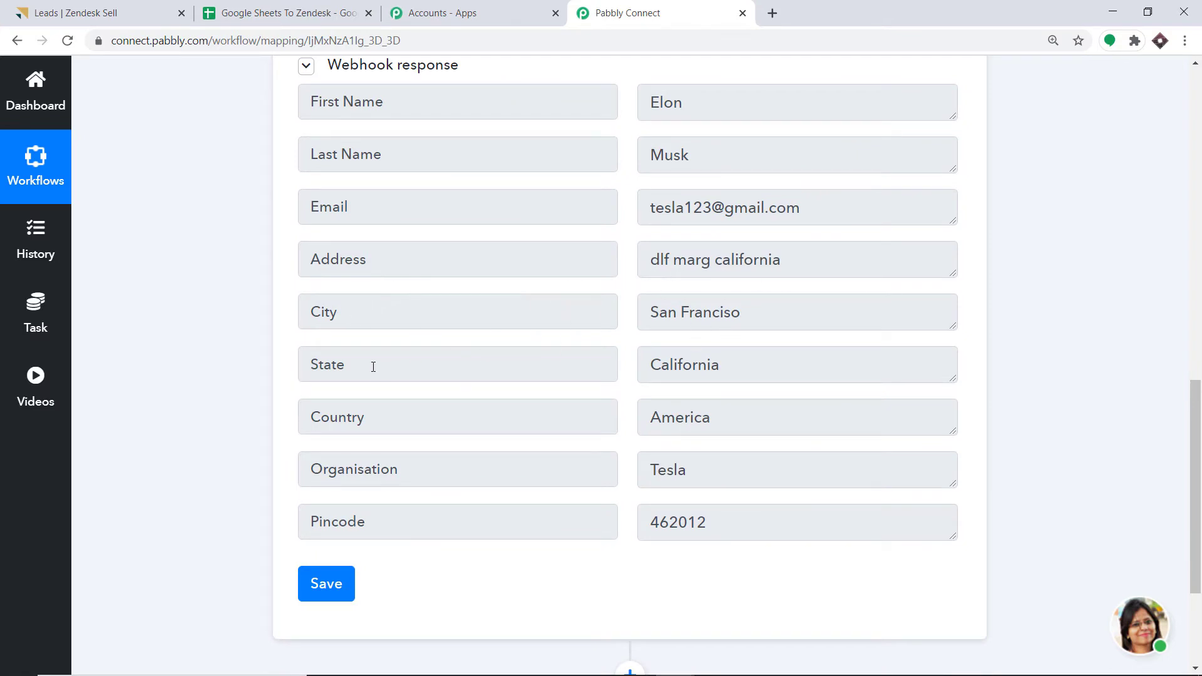
scroll(363, 344, down, 1)
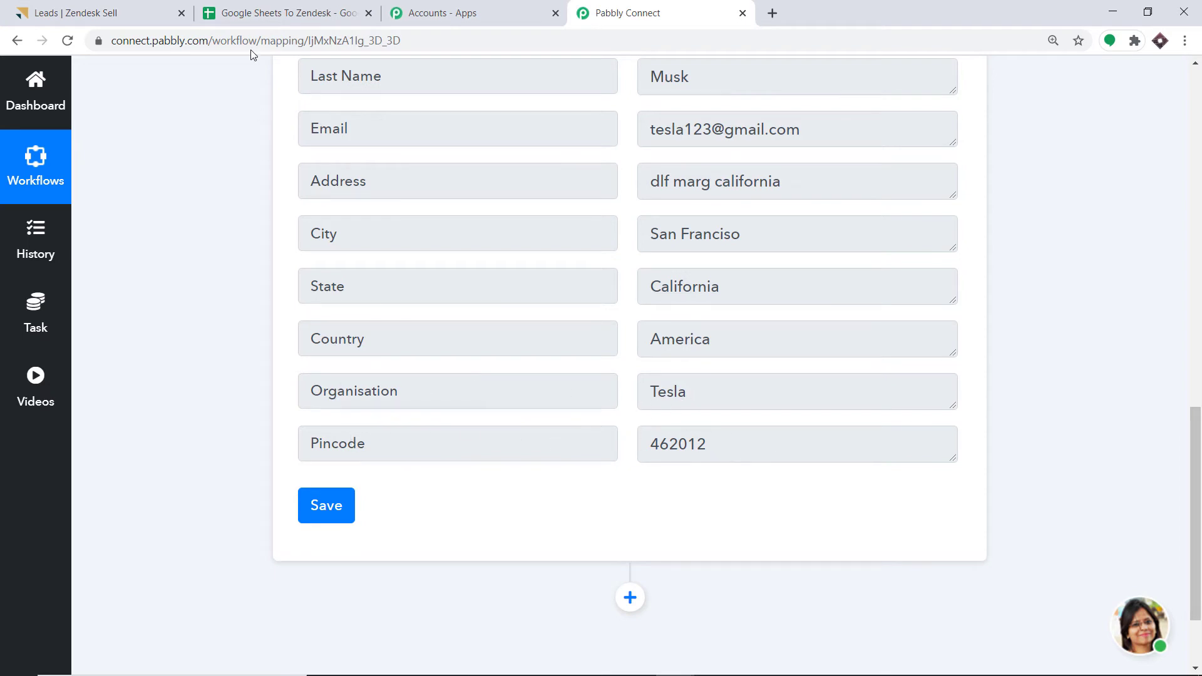
click(256, 14)
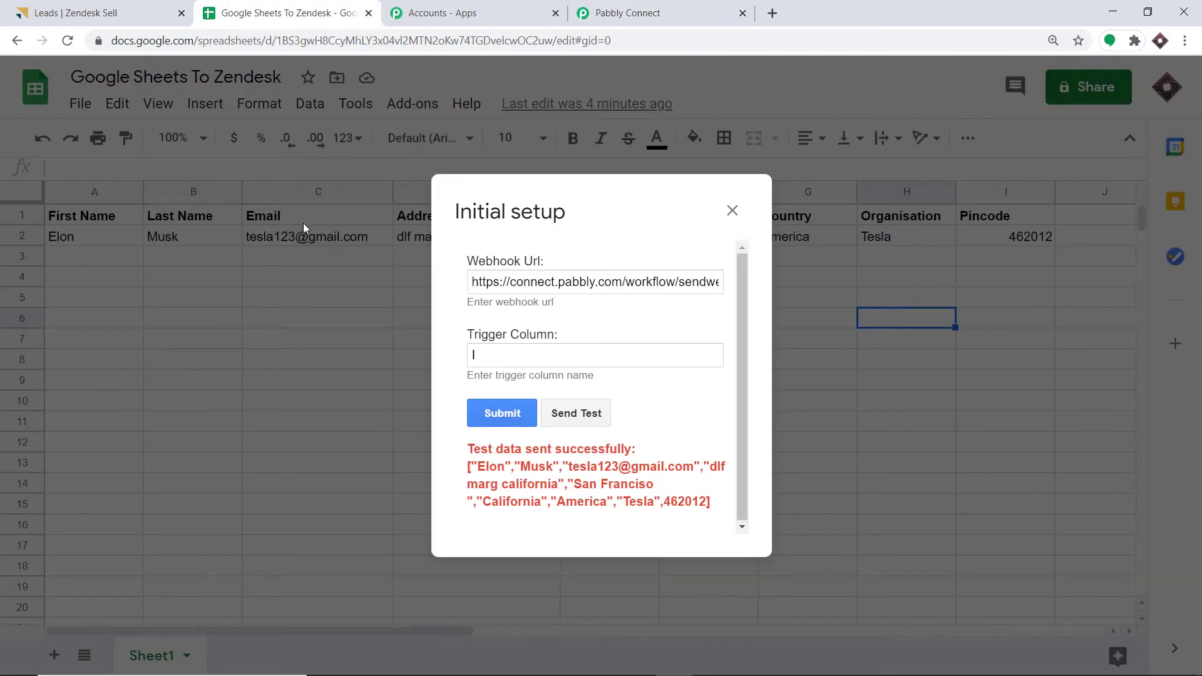
click(627, 13)
scroll(494, 282, up, 4)
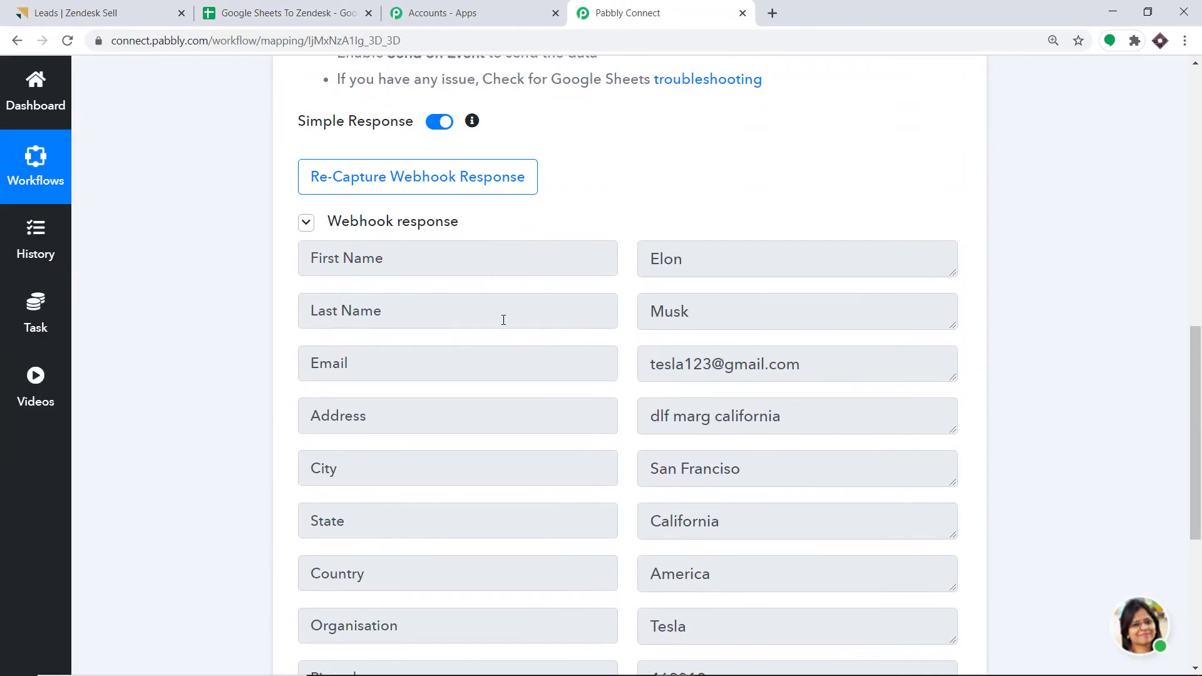
scroll(439, 272, down, 3)
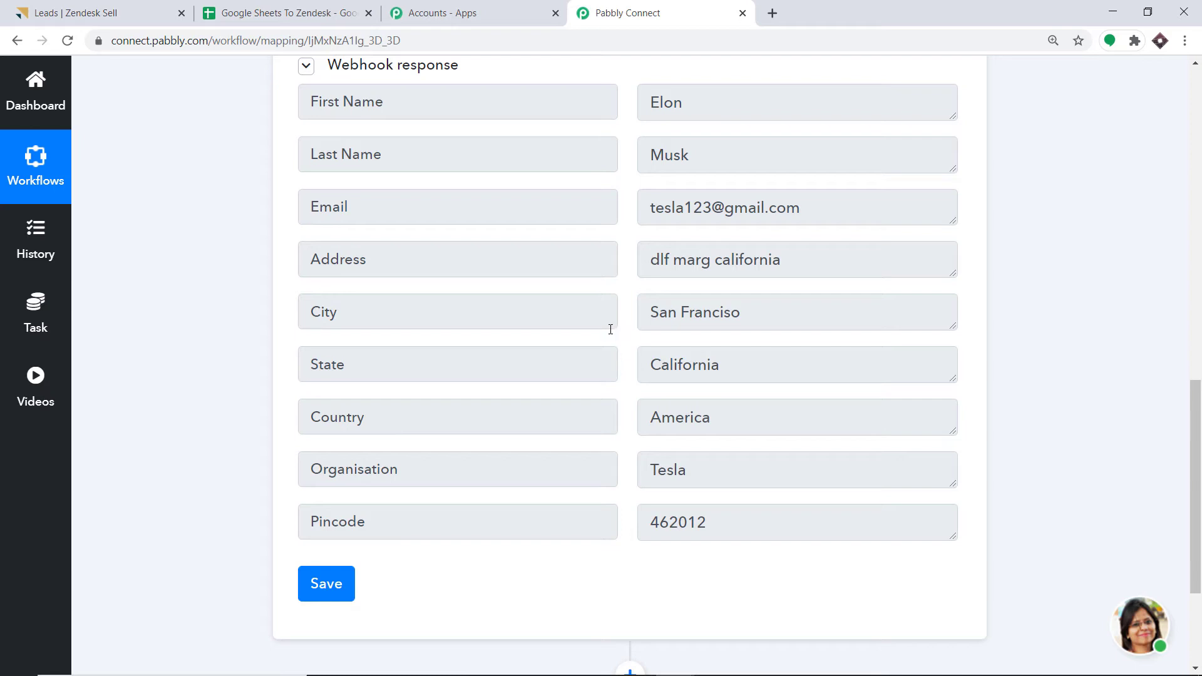
scroll(610, 329, down, 3)
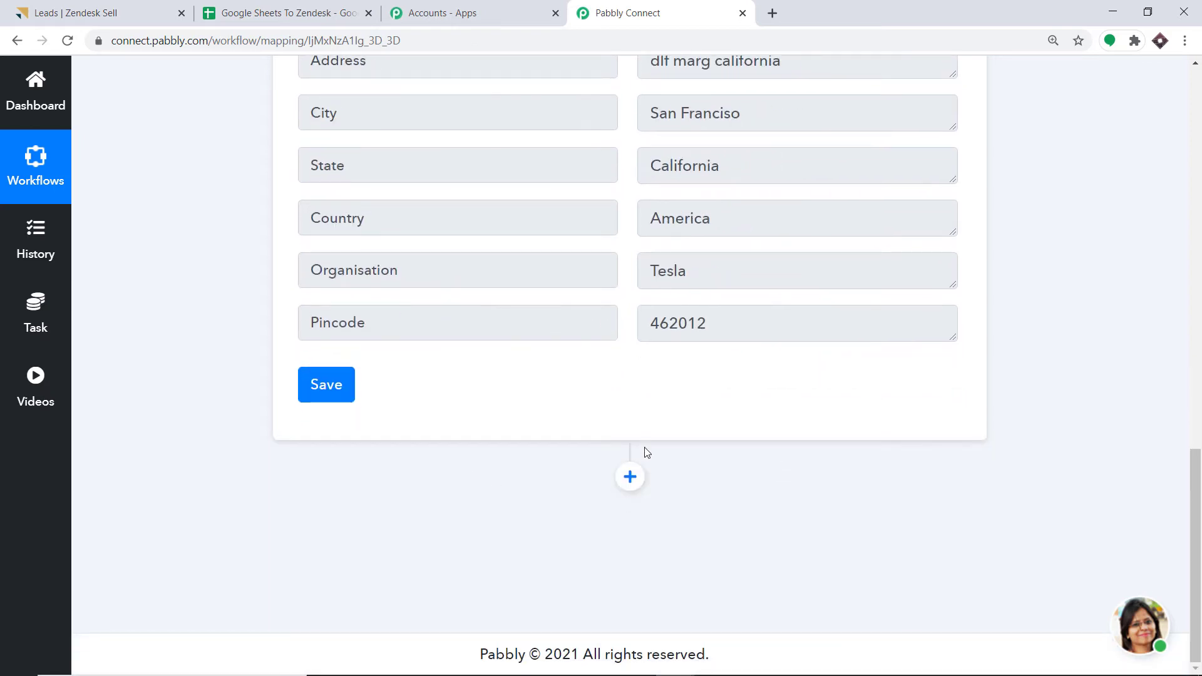
click(636, 474)
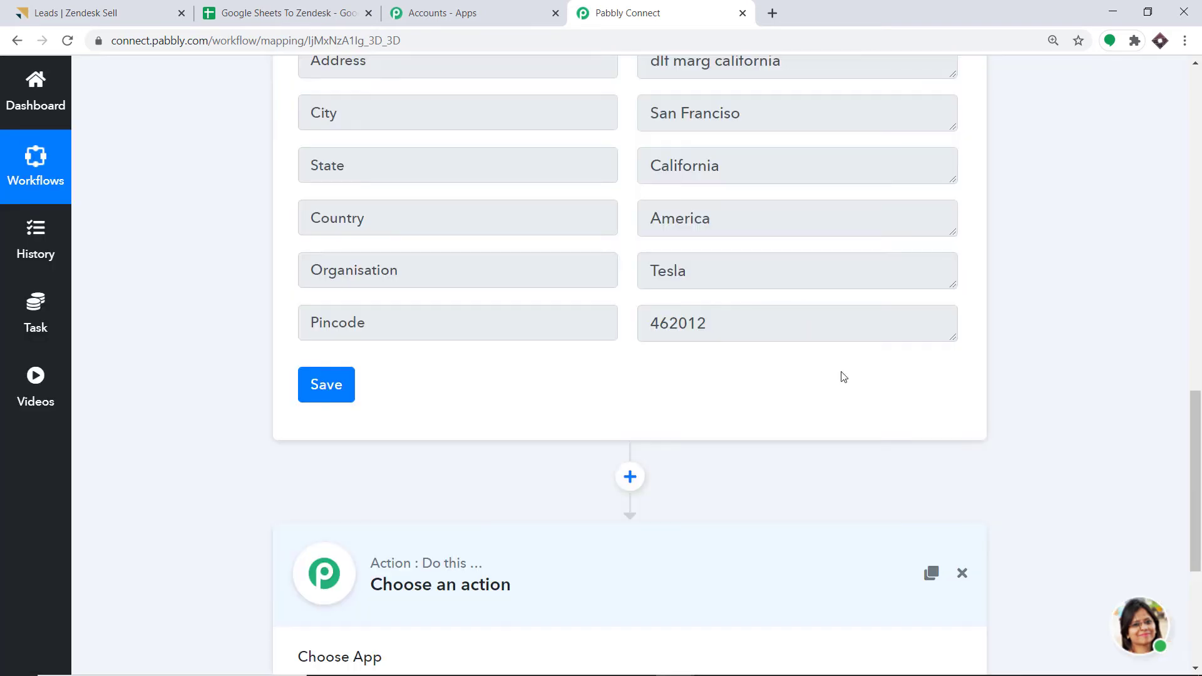
- Choose Zendesk Sell as the action app with Create Lead as the action event
scroll(1195, 481, down, 5)
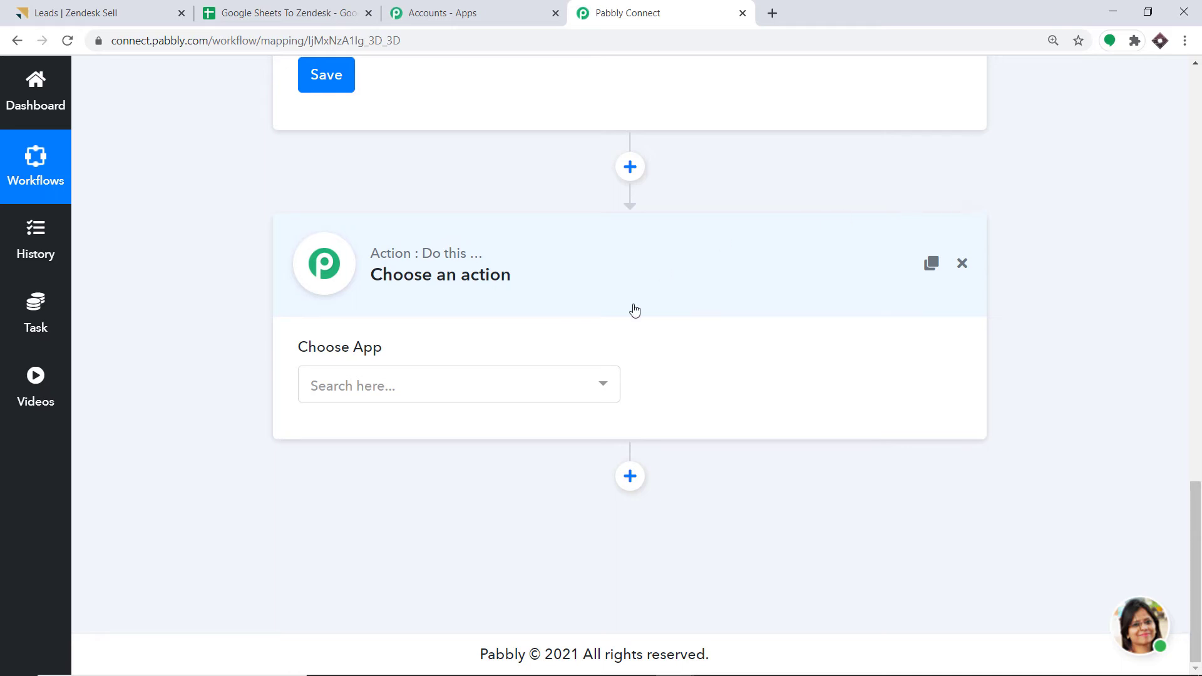
click(559, 382)
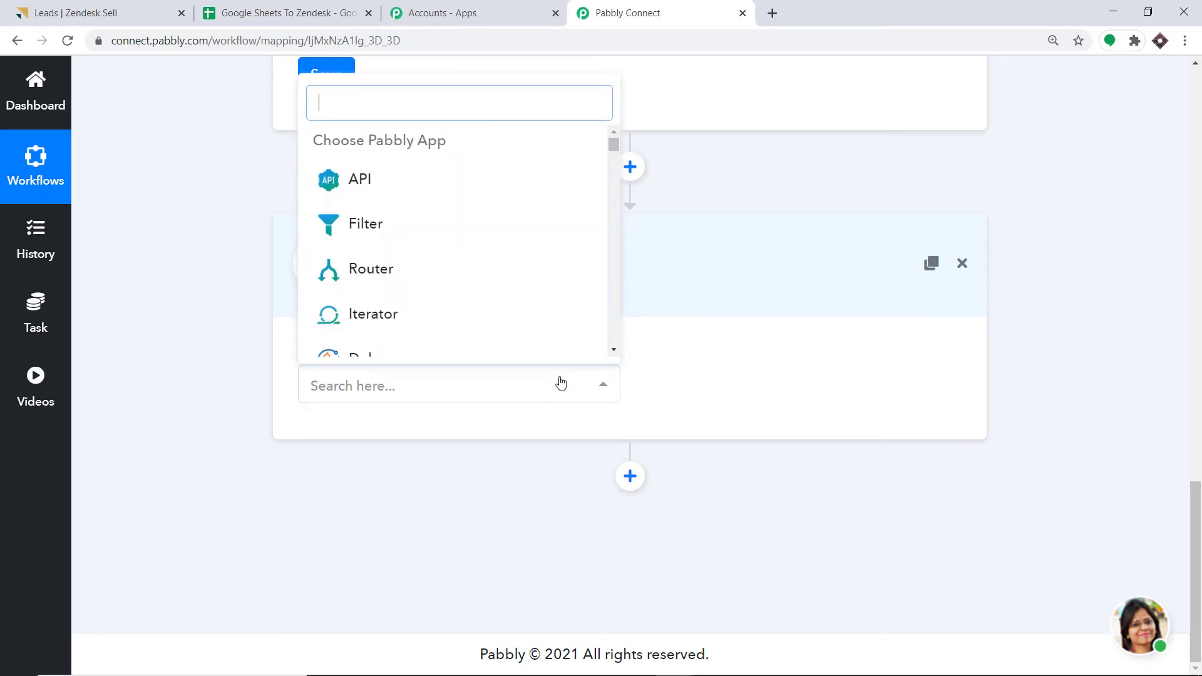
text(ZENDES)
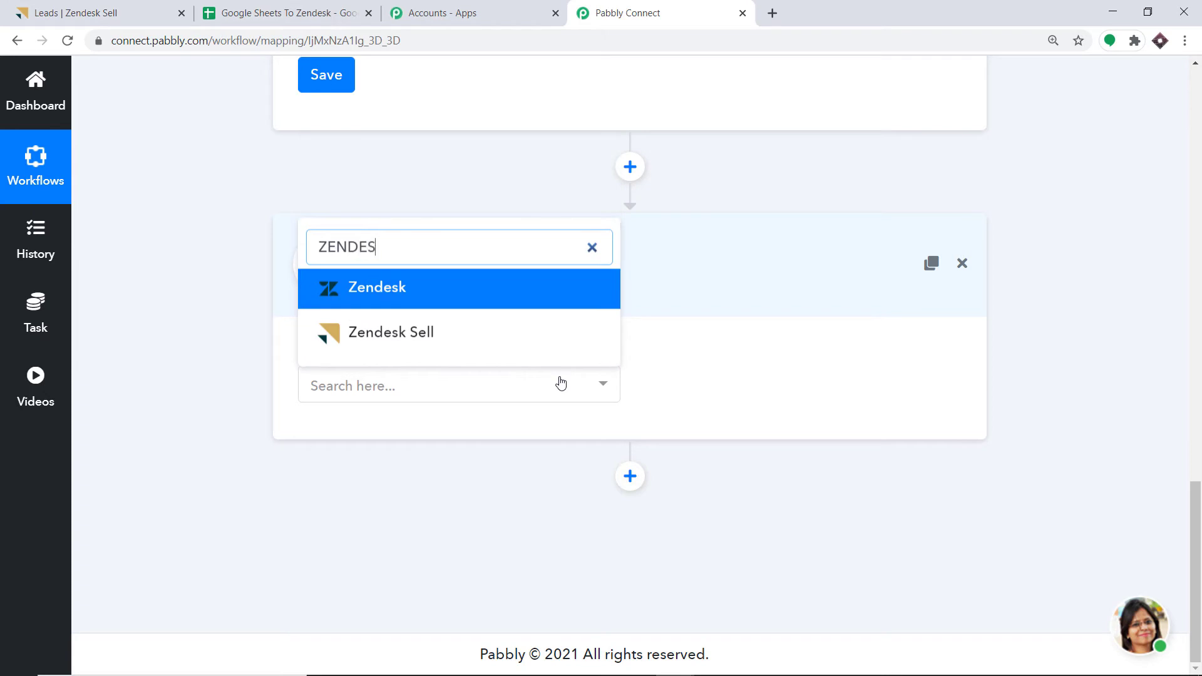
click(456, 333)
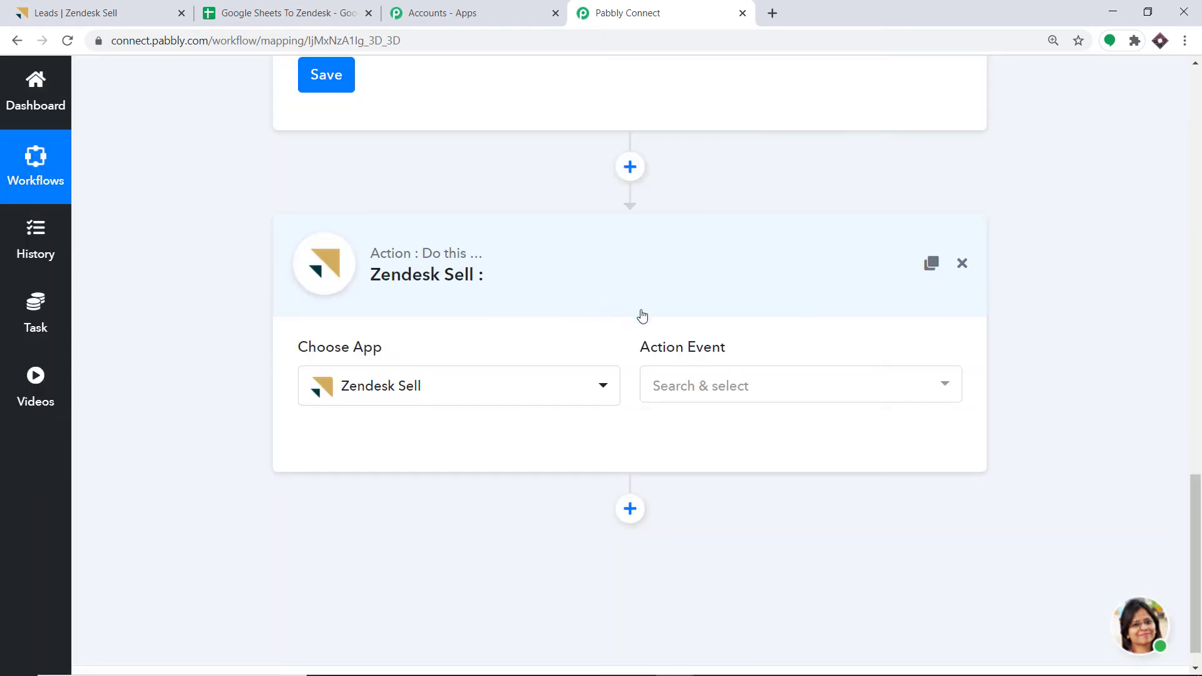
click(695, 384)
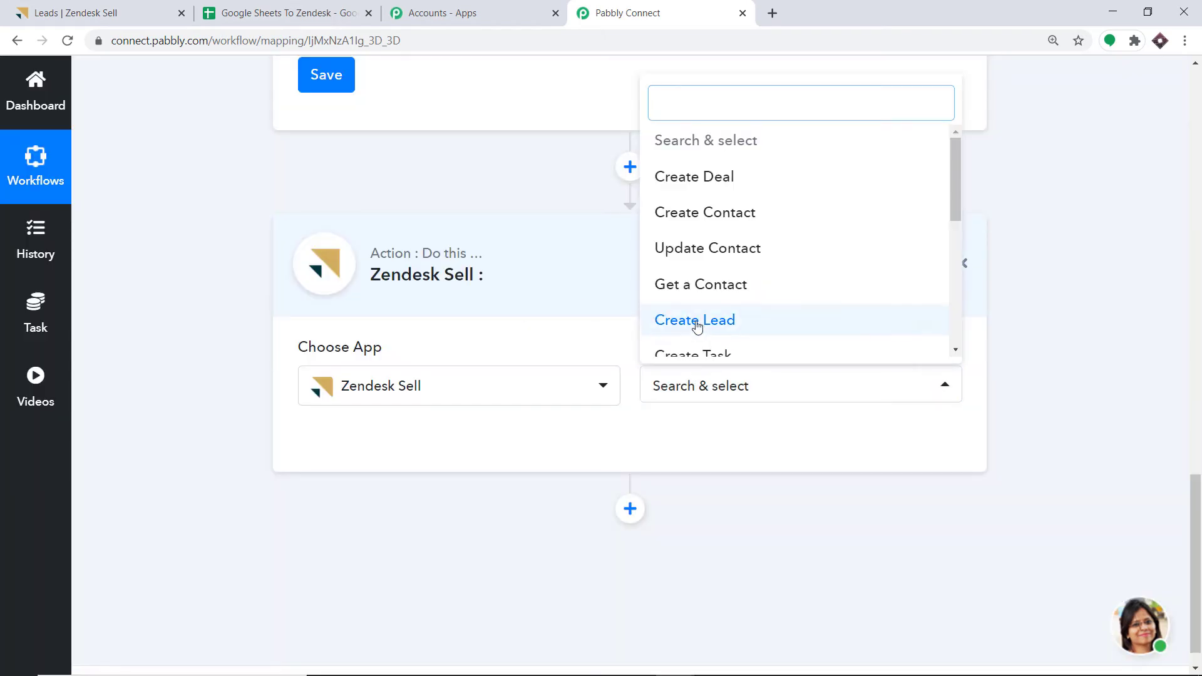
click(756, 322)
click(746, 386)
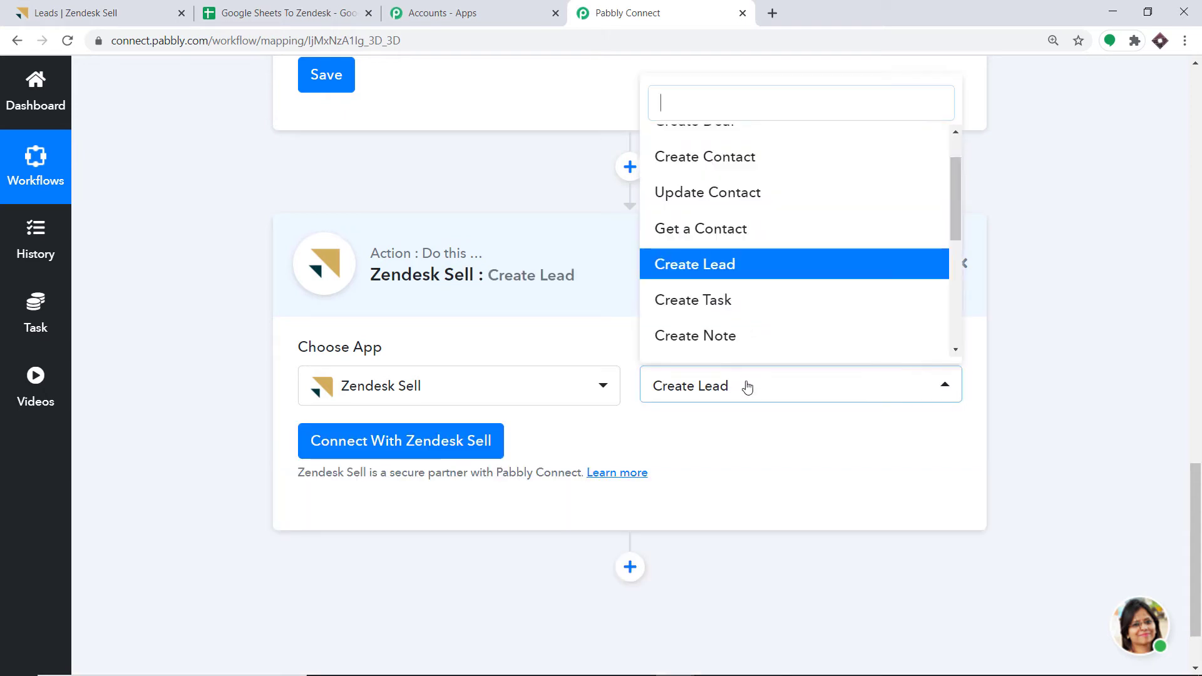
scroll(752, 296, up, 1)
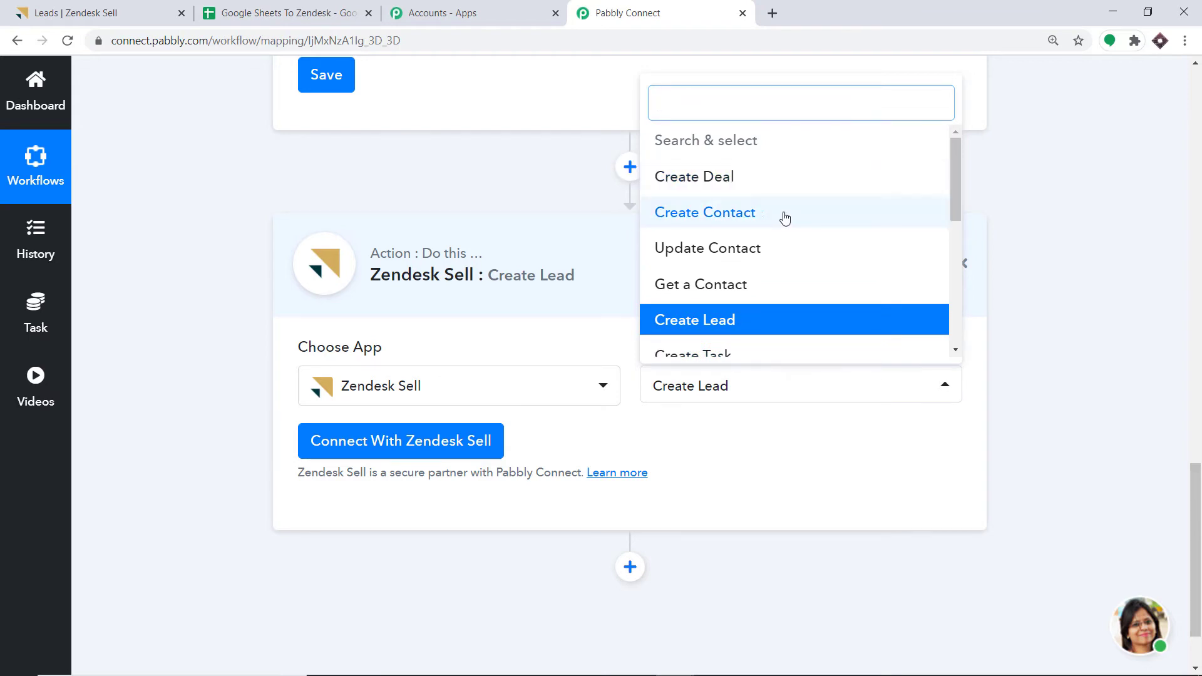
scroll(760, 257, down, 3)
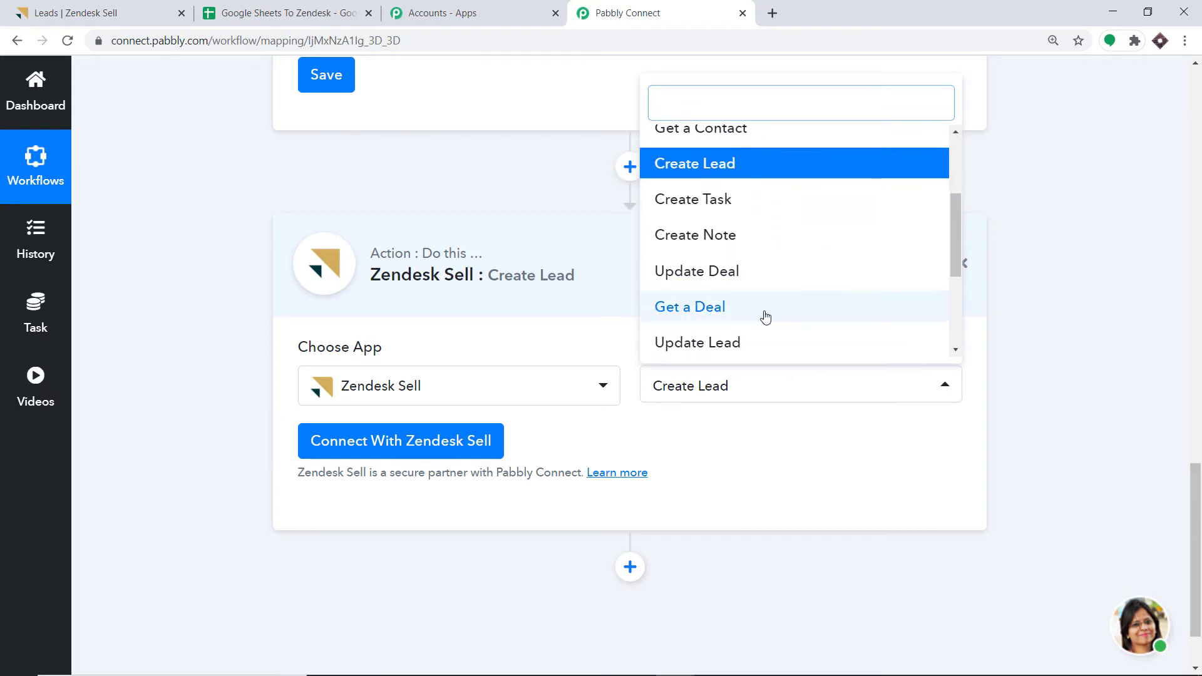
scroll(745, 257, up, 3)
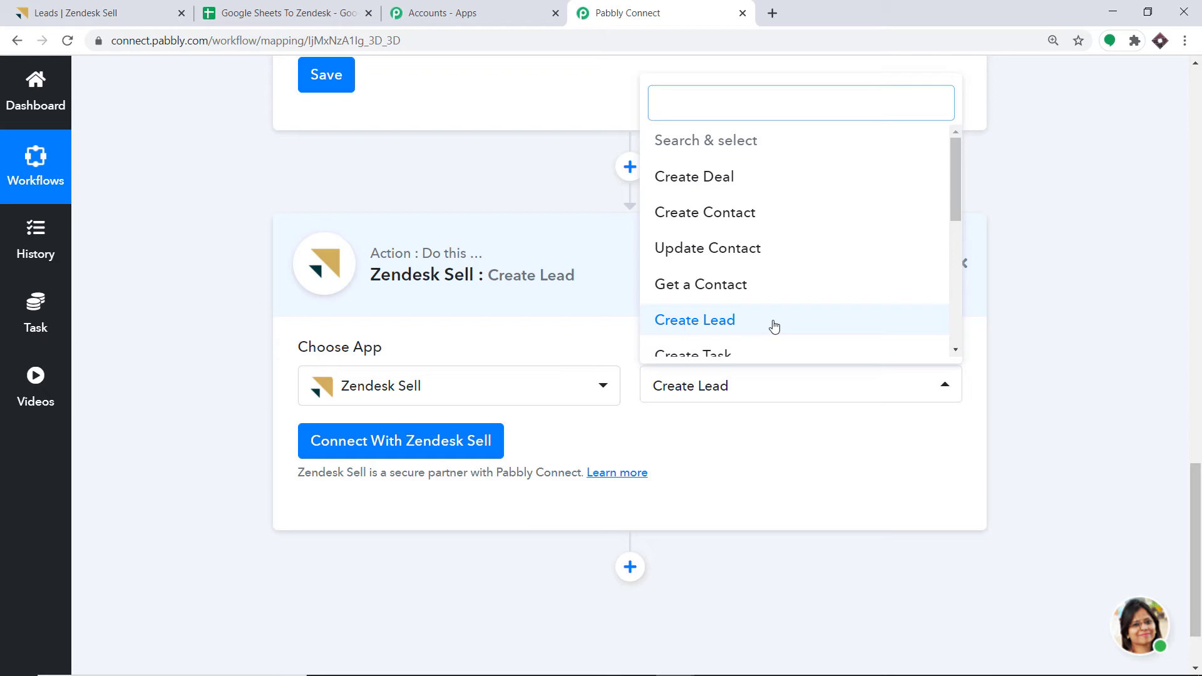
click(727, 438)
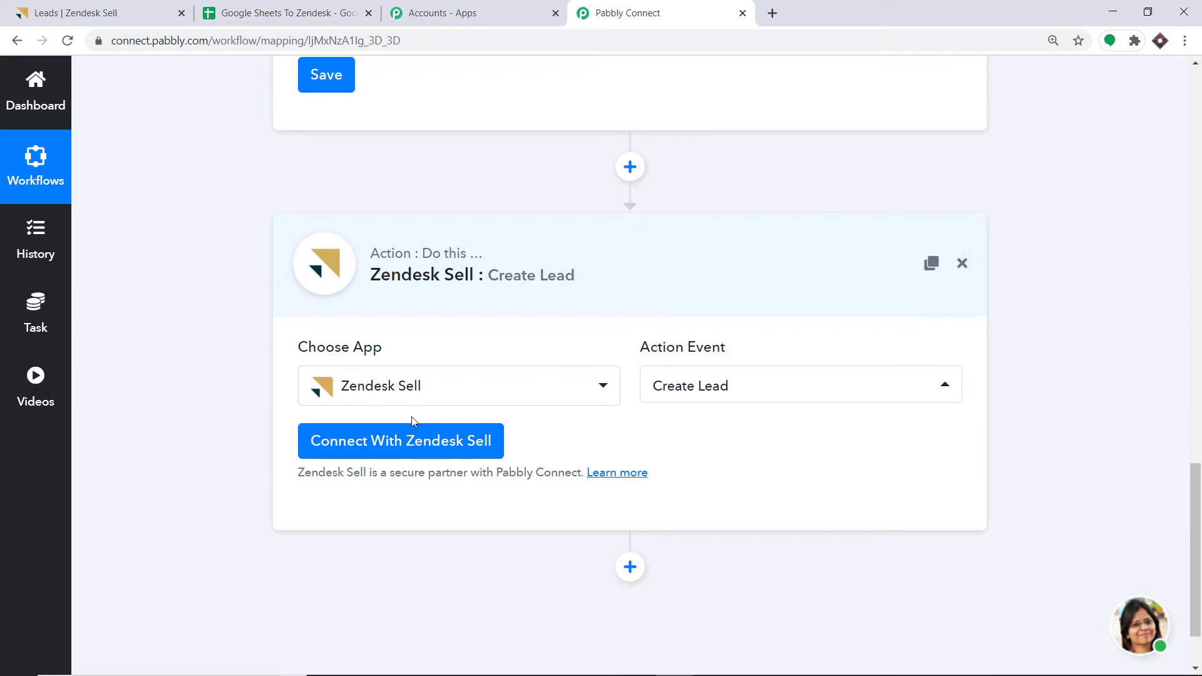
- Connect the Zendesk Sell account through its Credentials popup and grant Pabbly Connect access
click(392, 446)
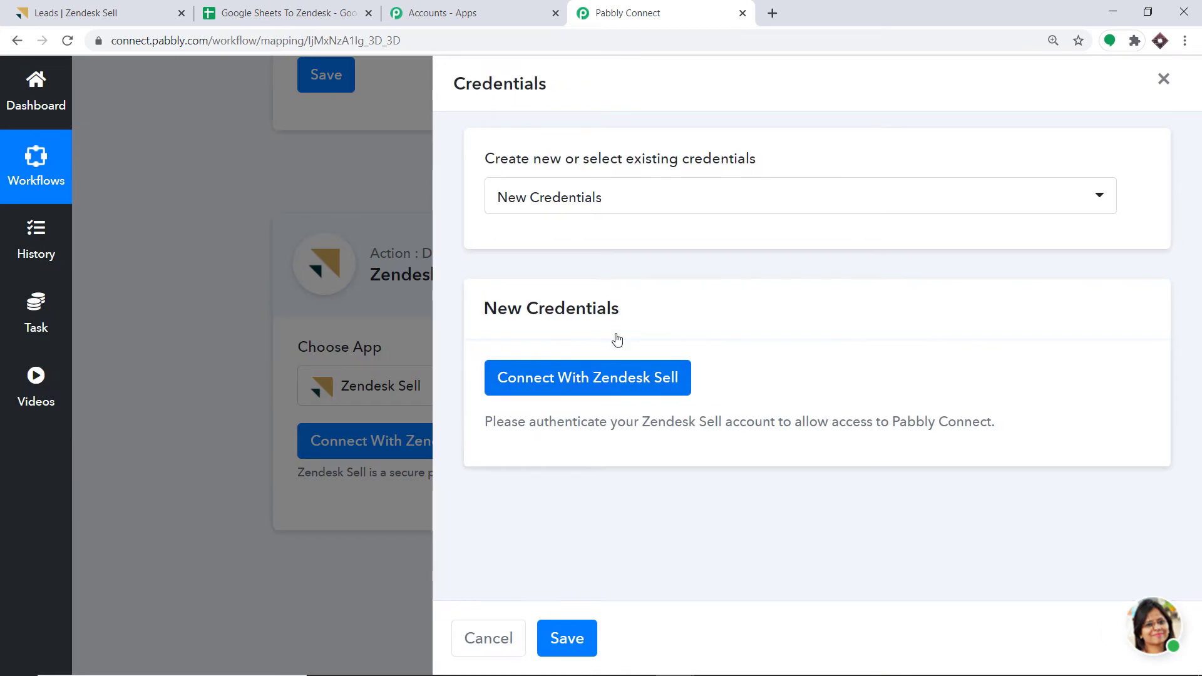
click(566, 379)
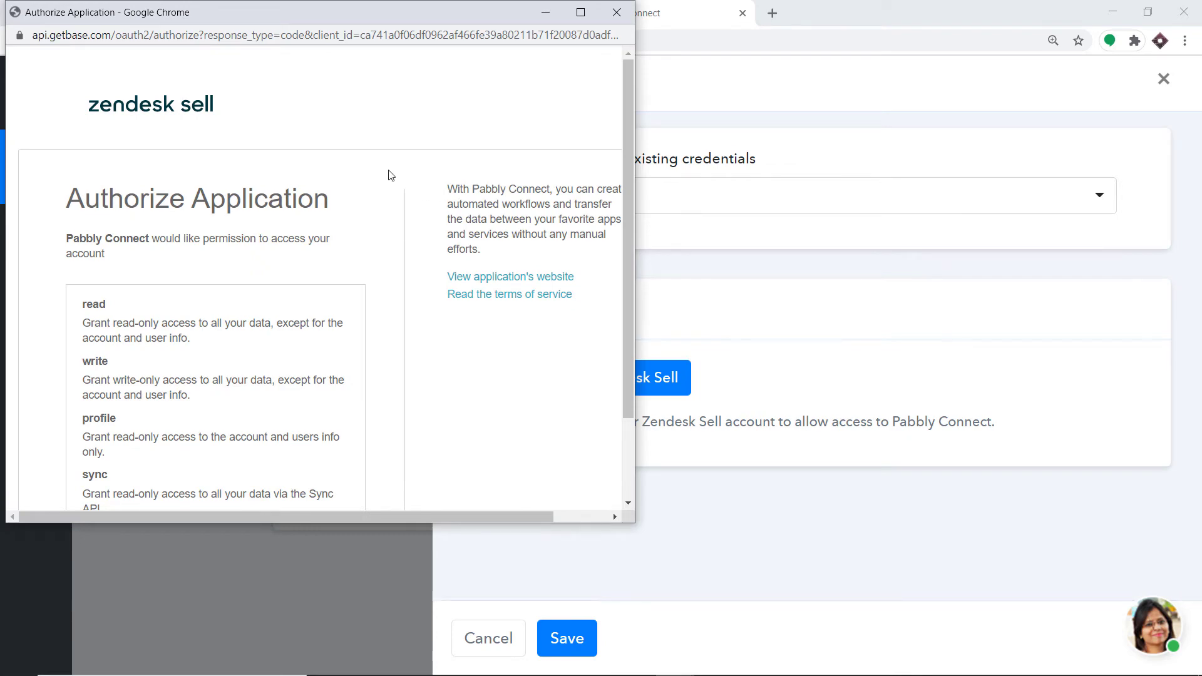
scroll(390, 174, down, 2)
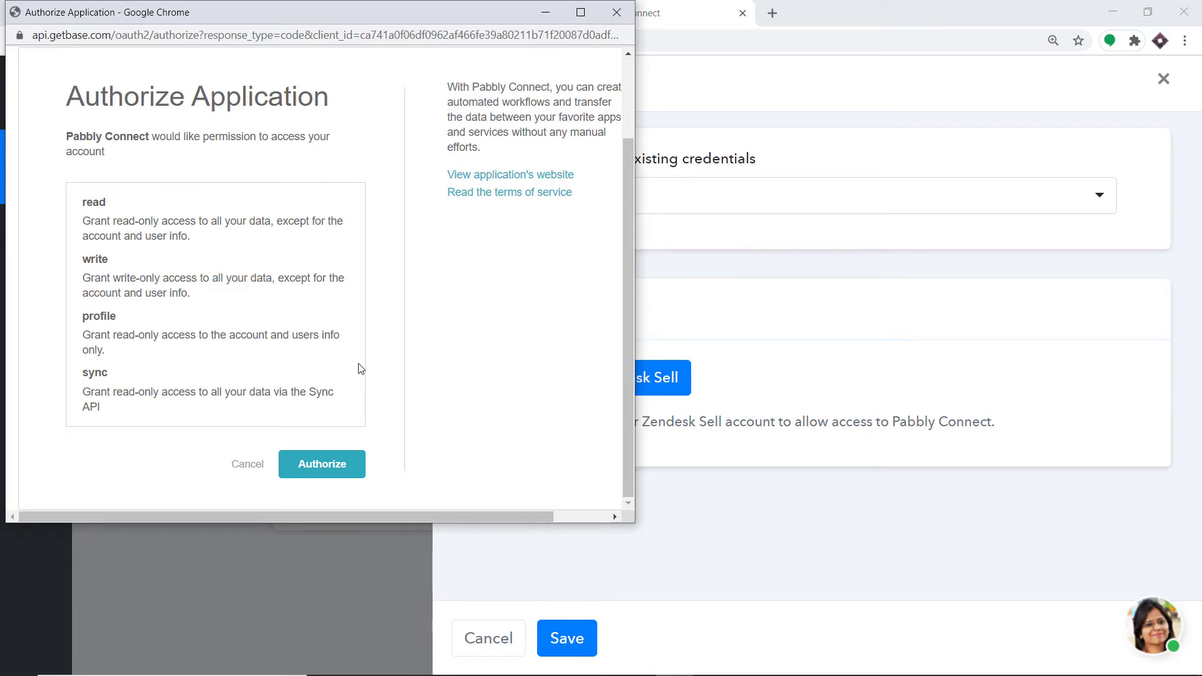
click(331, 464)
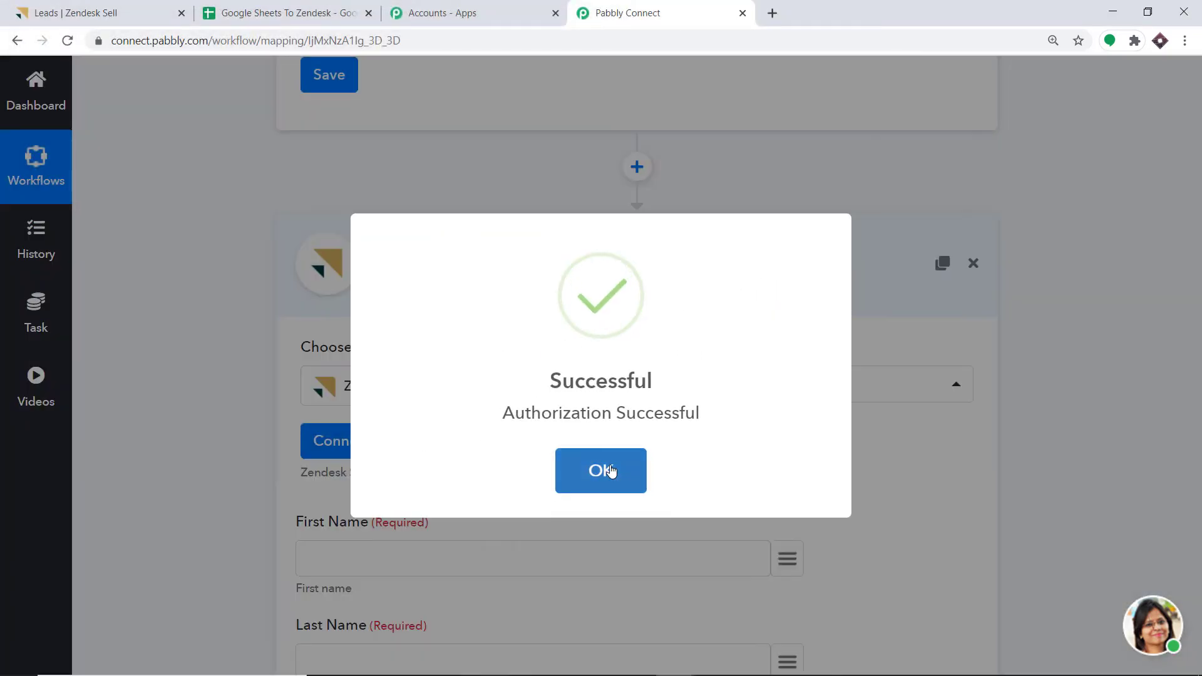
click(606, 472)
scroll(638, 294, down, 3)
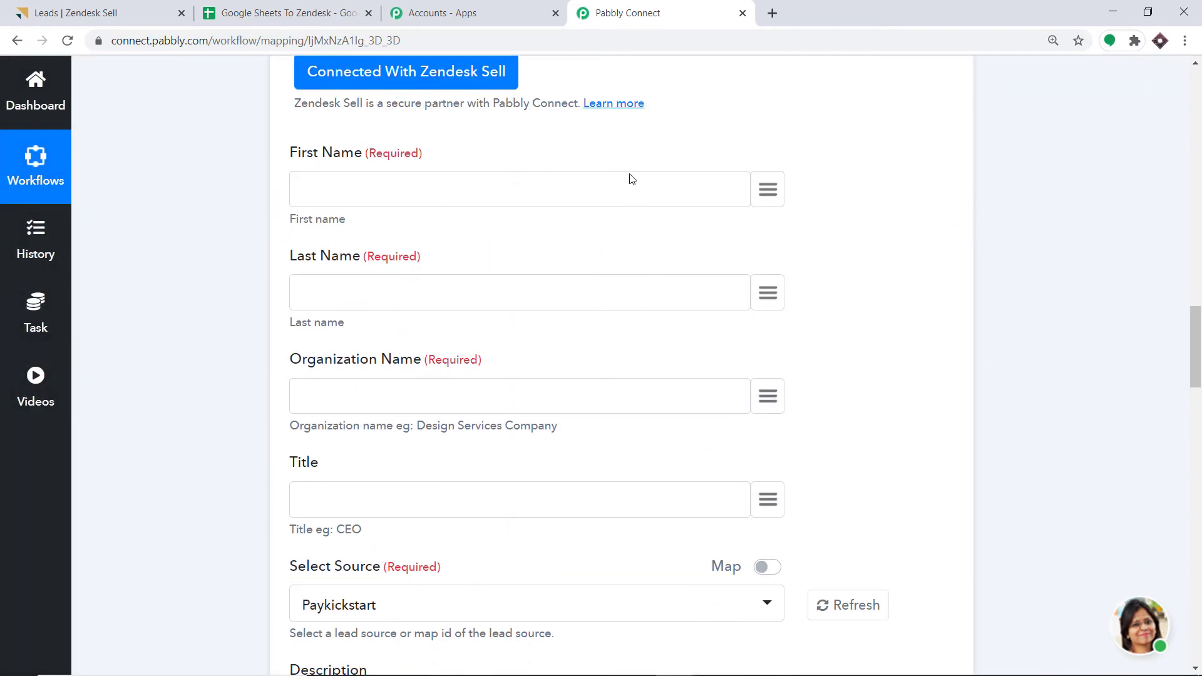
- Map the lead's First Name and Last Name to the sheet's first and last name values
scroll(443, 400, down, 10)
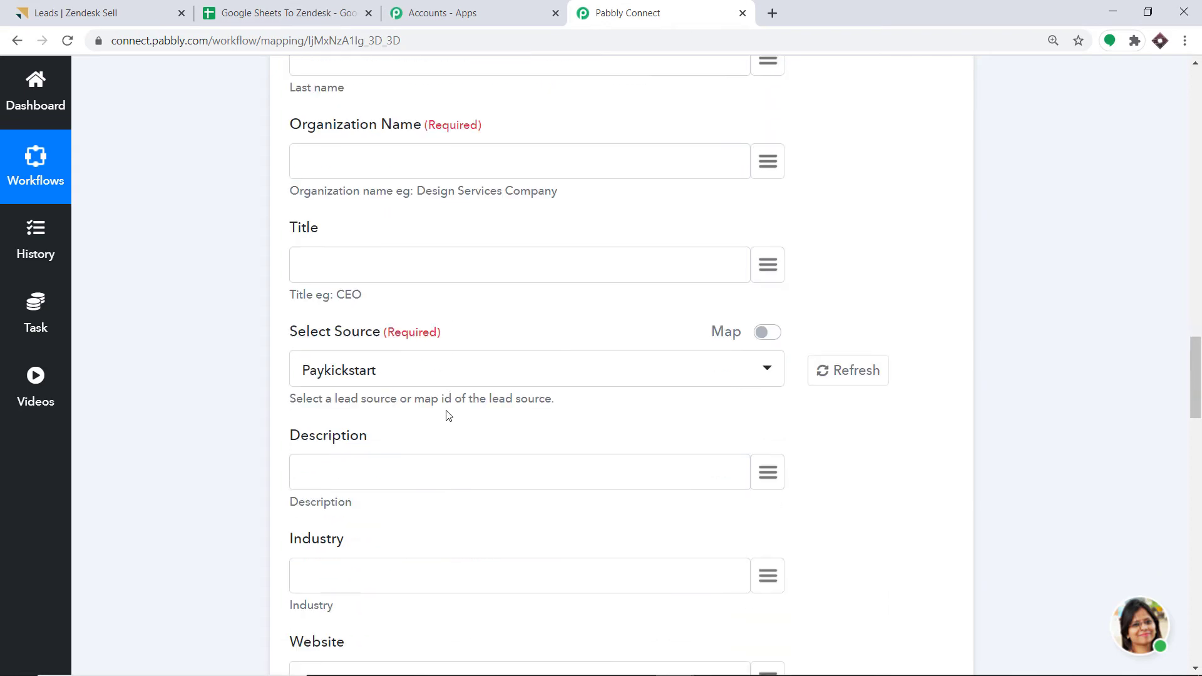
scroll(443, 401, up, 7)
scroll(441, 373, up, 7)
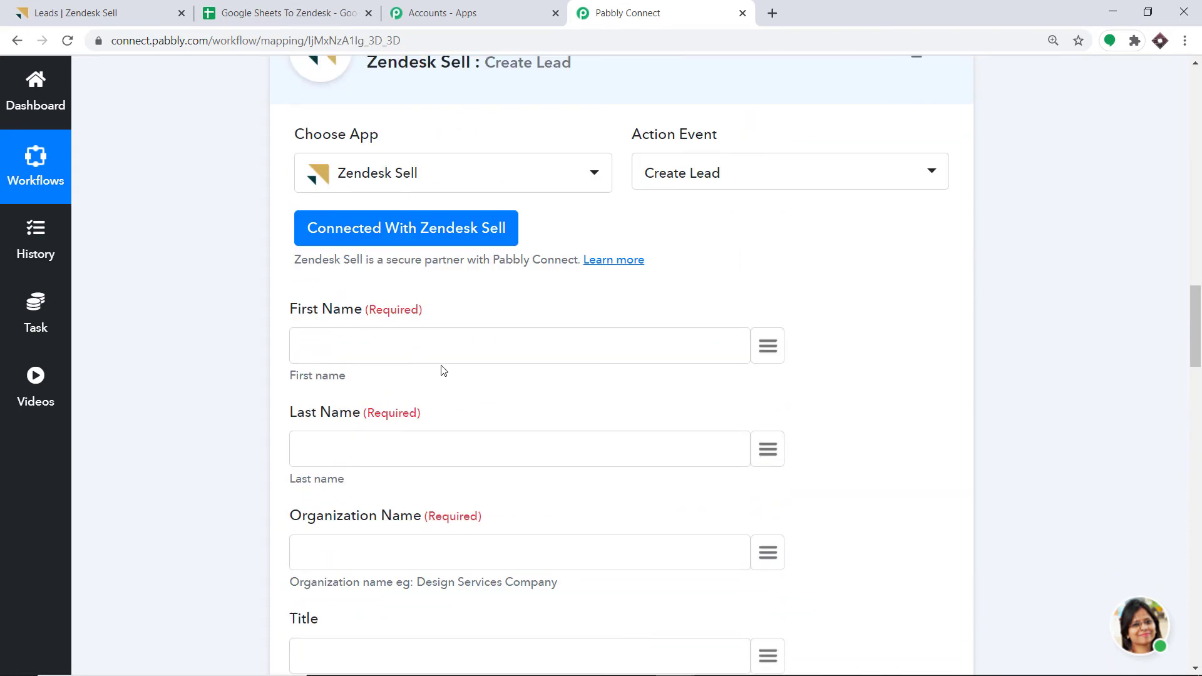
scroll(451, 350, down, 2)
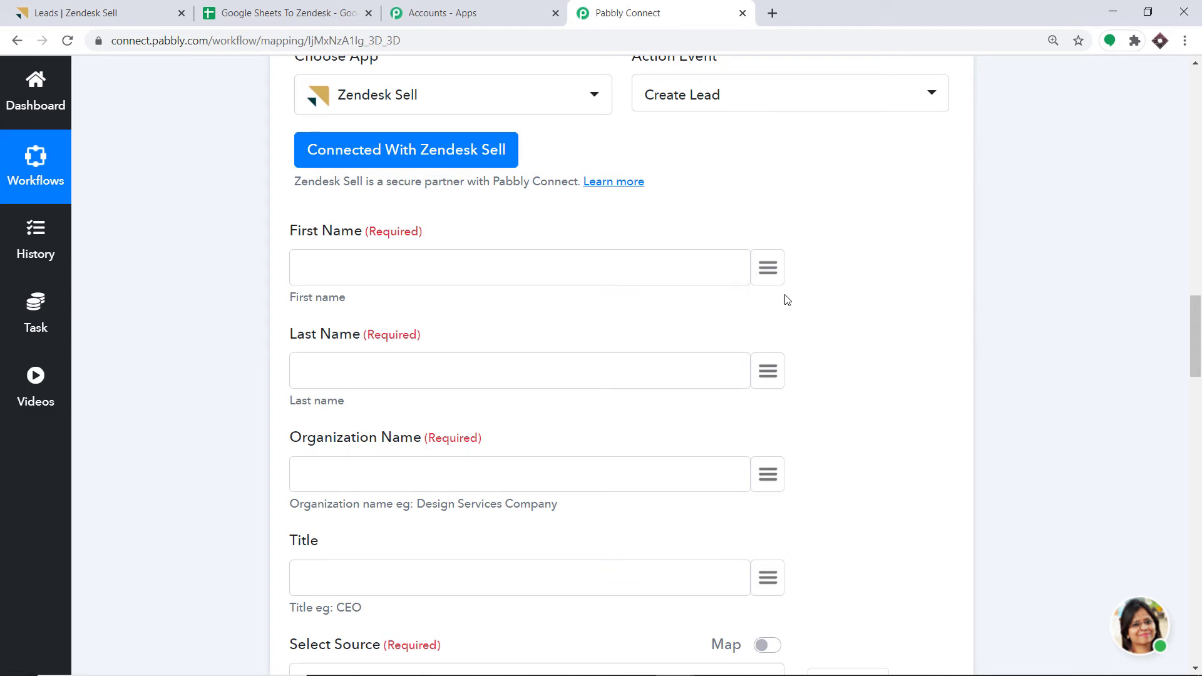
click(768, 269)
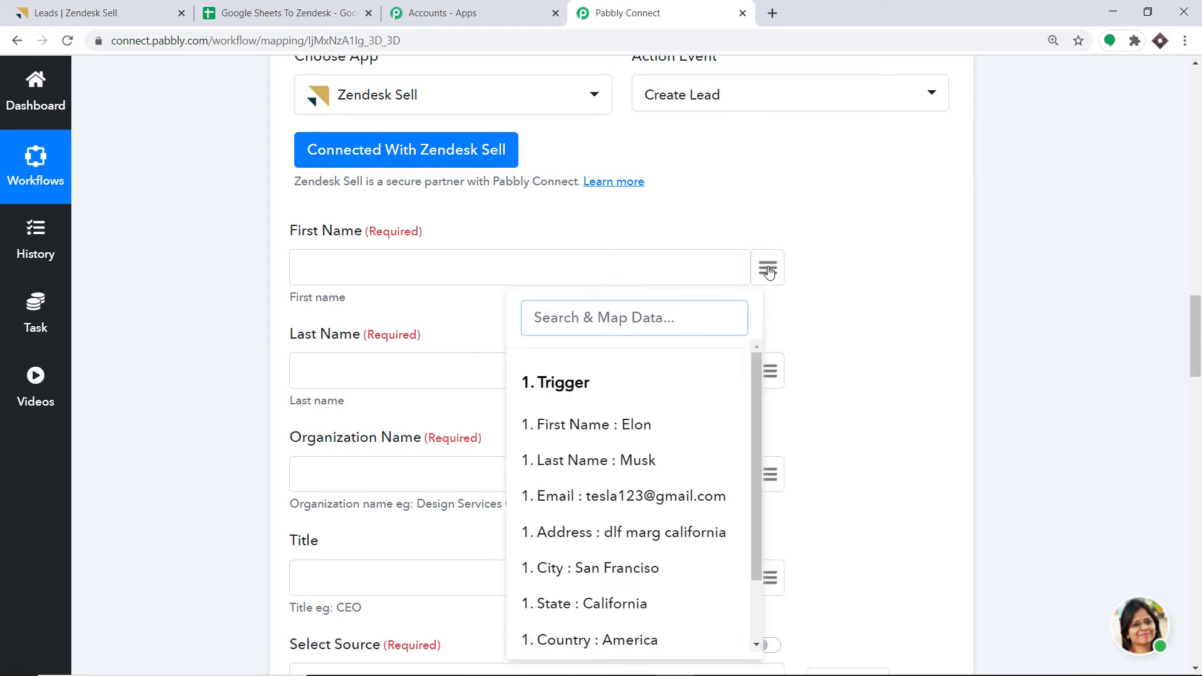
text(E)
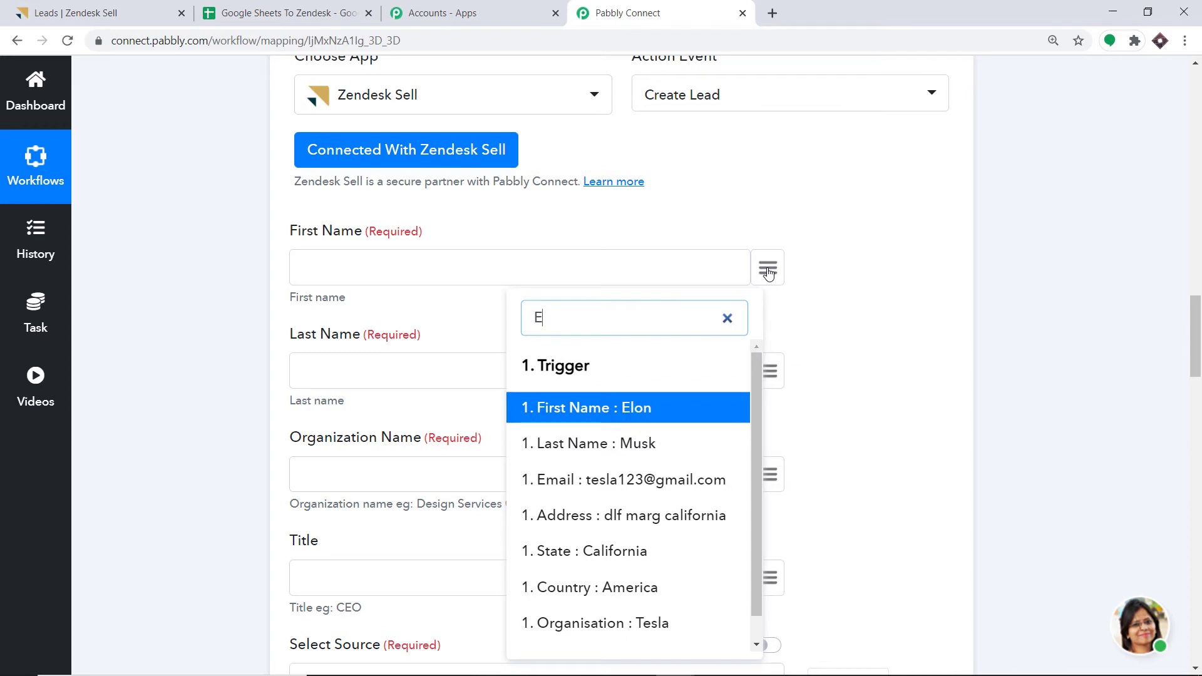
text(LO)
click(638, 407)
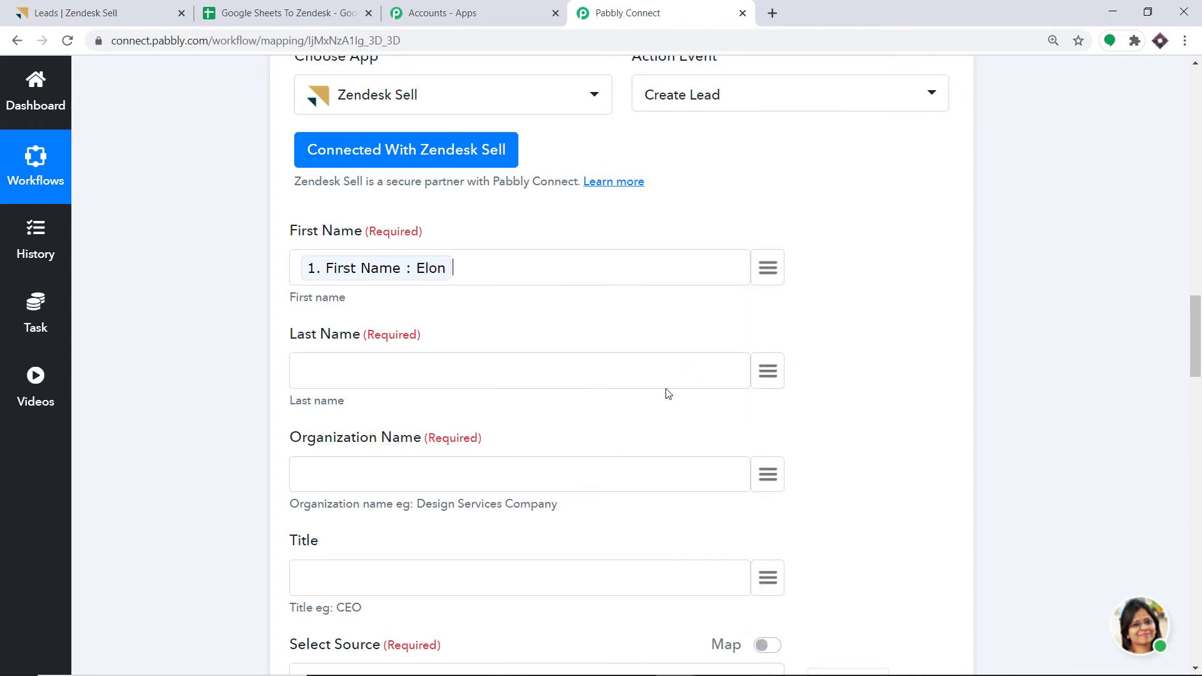
click(767, 374)
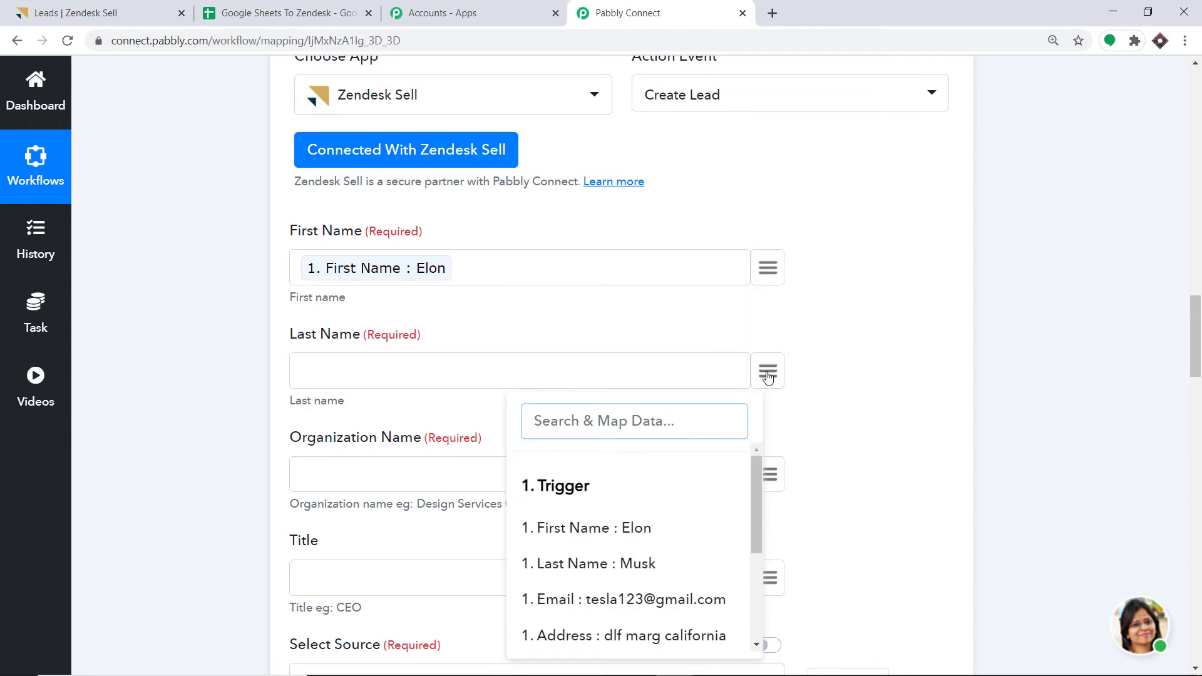
text(MUSK)
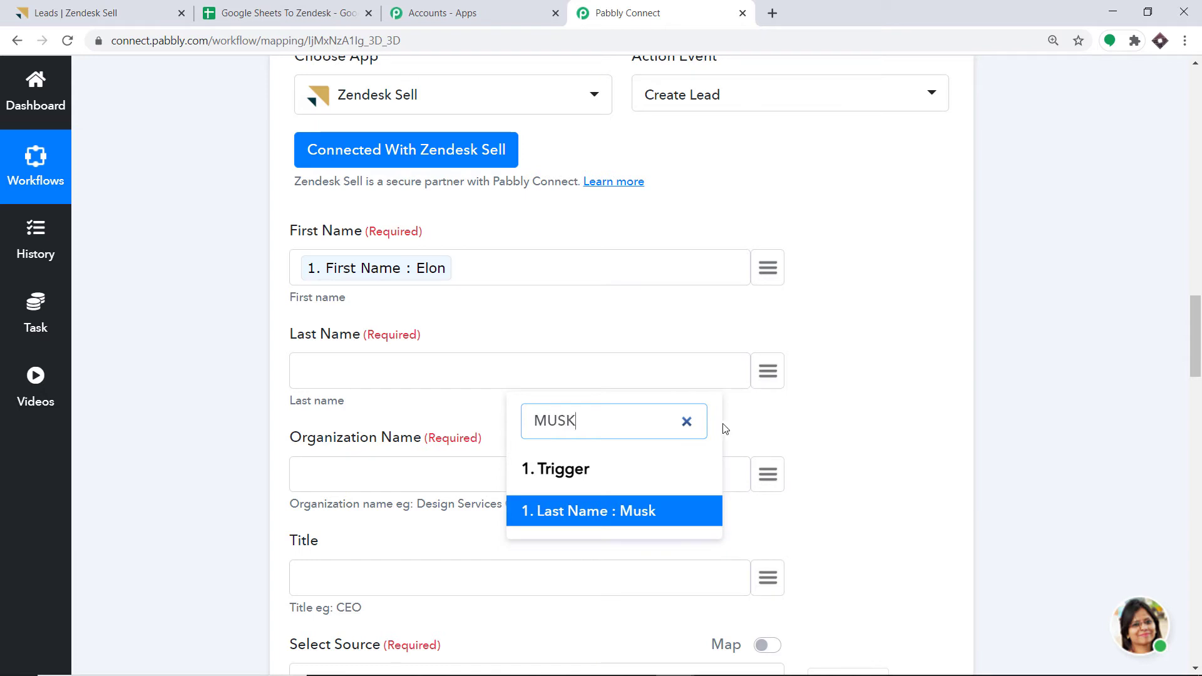
click(644, 510)
- Map Organization Name to the sheet's 'Organisation : Tesla' value, leaving Title unmapped
scroll(701, 424, down, 3)
scroll(701, 424, down, 1)
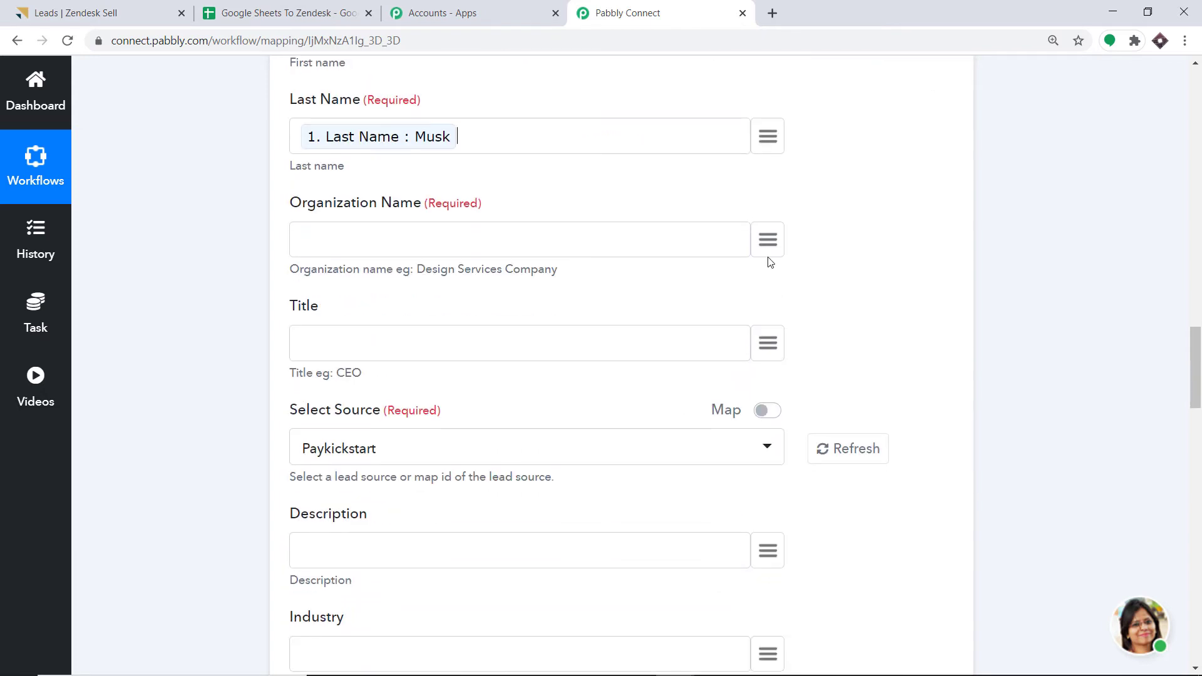
click(768, 240)
text(ORG)
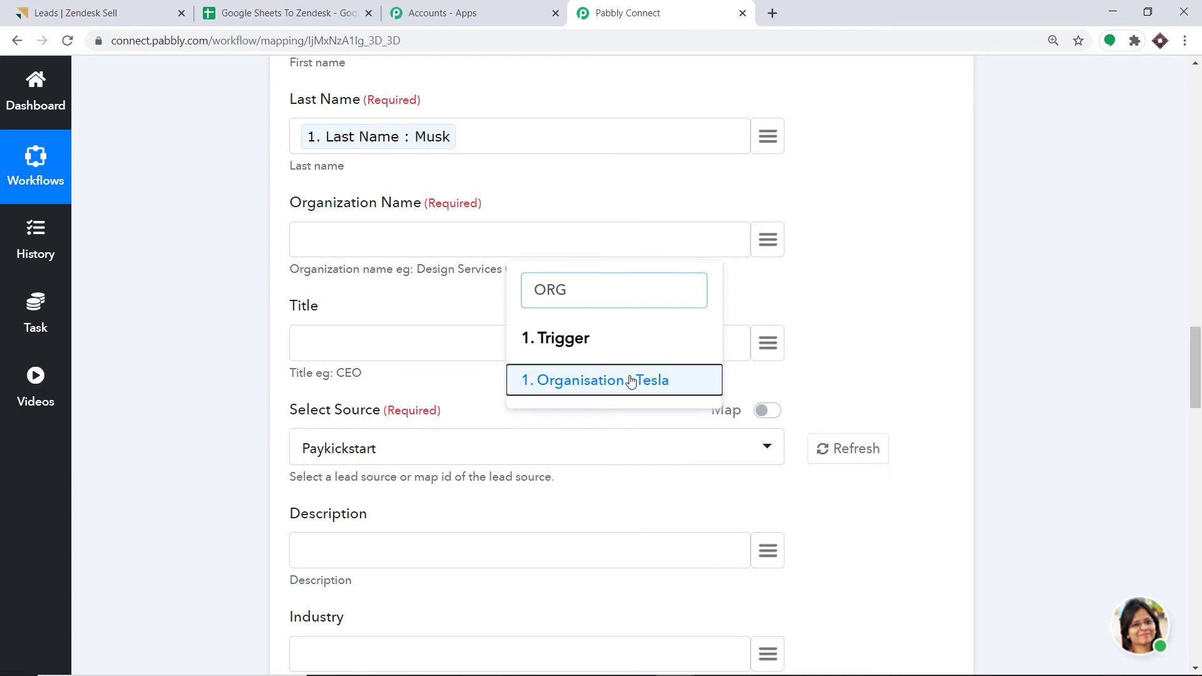
click(630, 381)
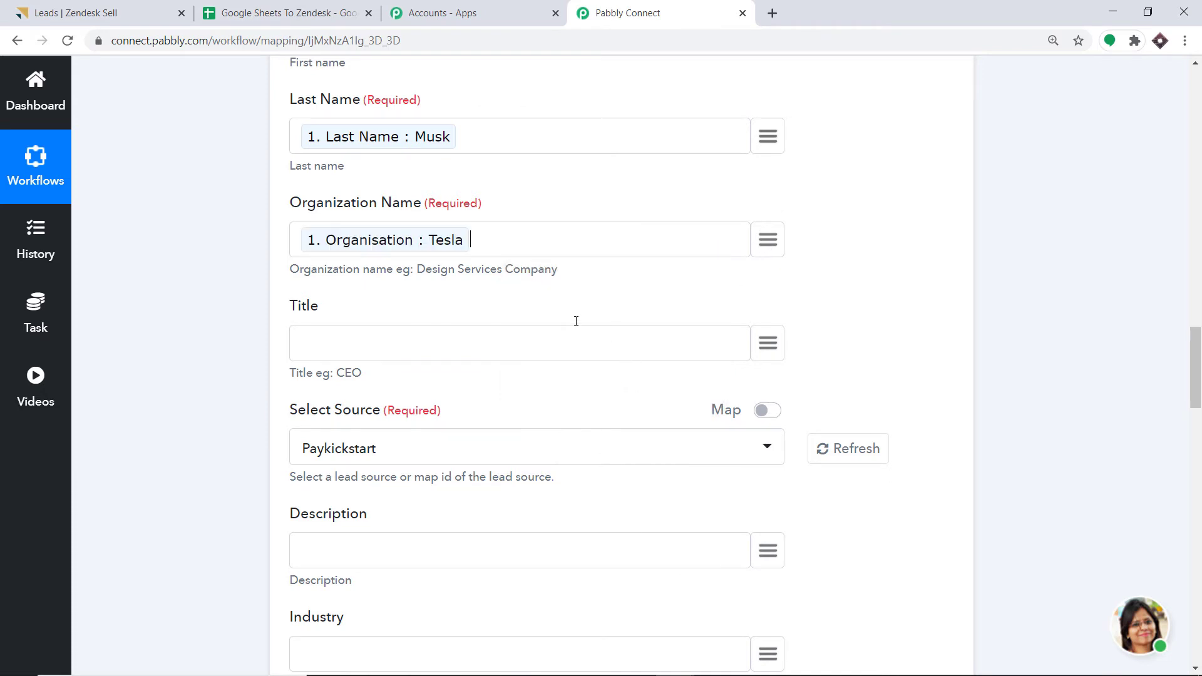
click(768, 345)
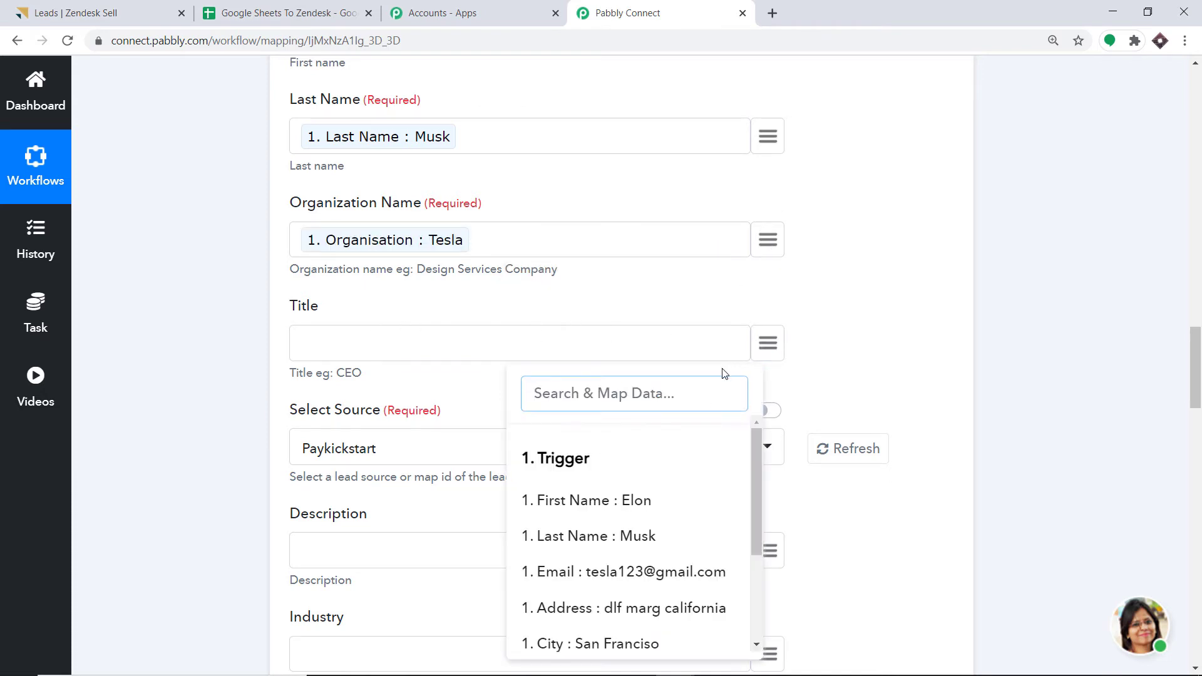
click(859, 310)
scroll(781, 341, down, 2)
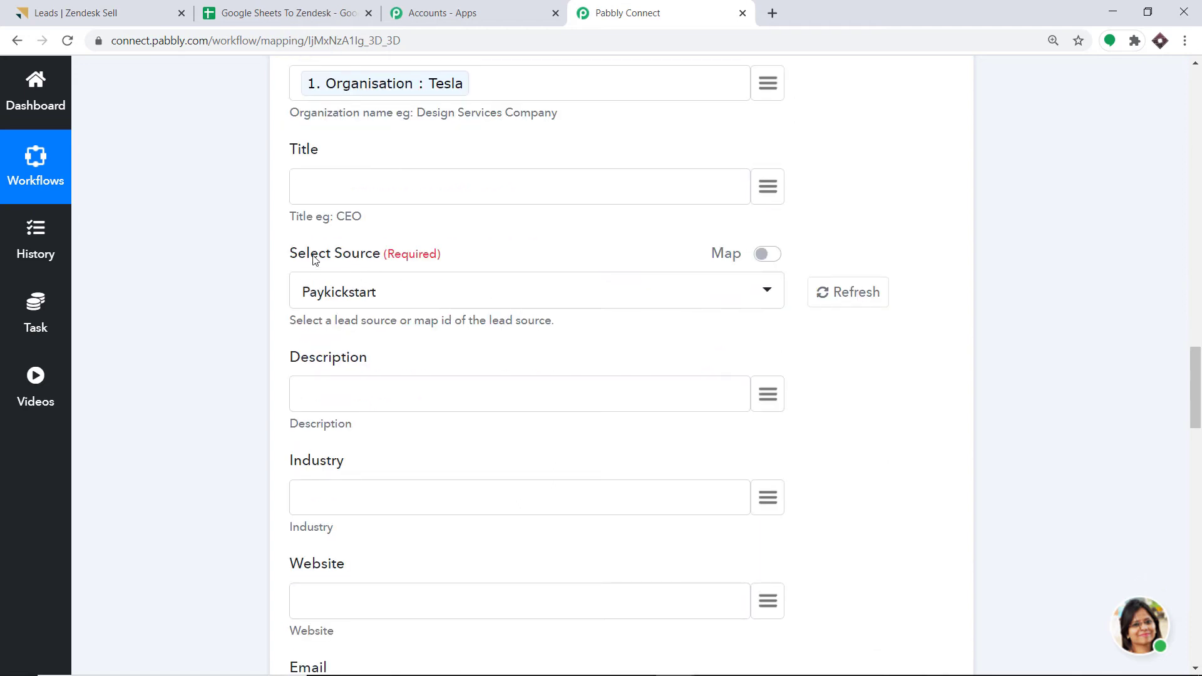
- Browse the Select Source dropdown options, then switch to the 'Leads | Zendesk Sell' browser tab
click(354, 294)
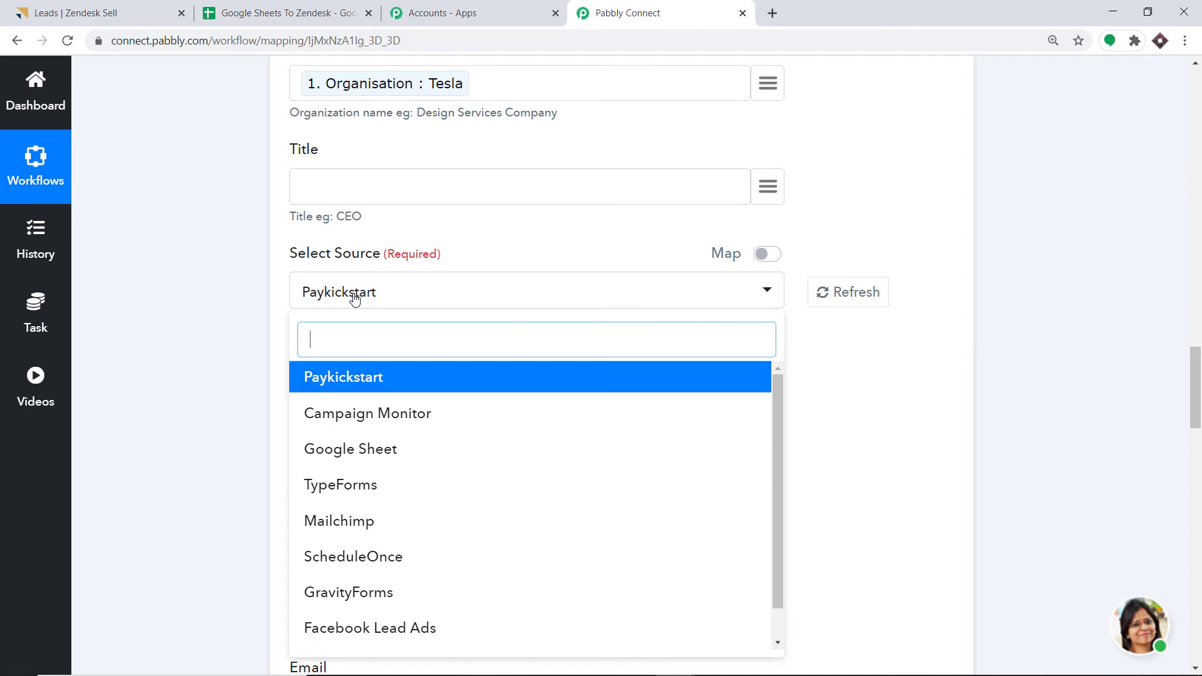
scroll(413, 463, down, 1)
scroll(357, 513, down, 1)
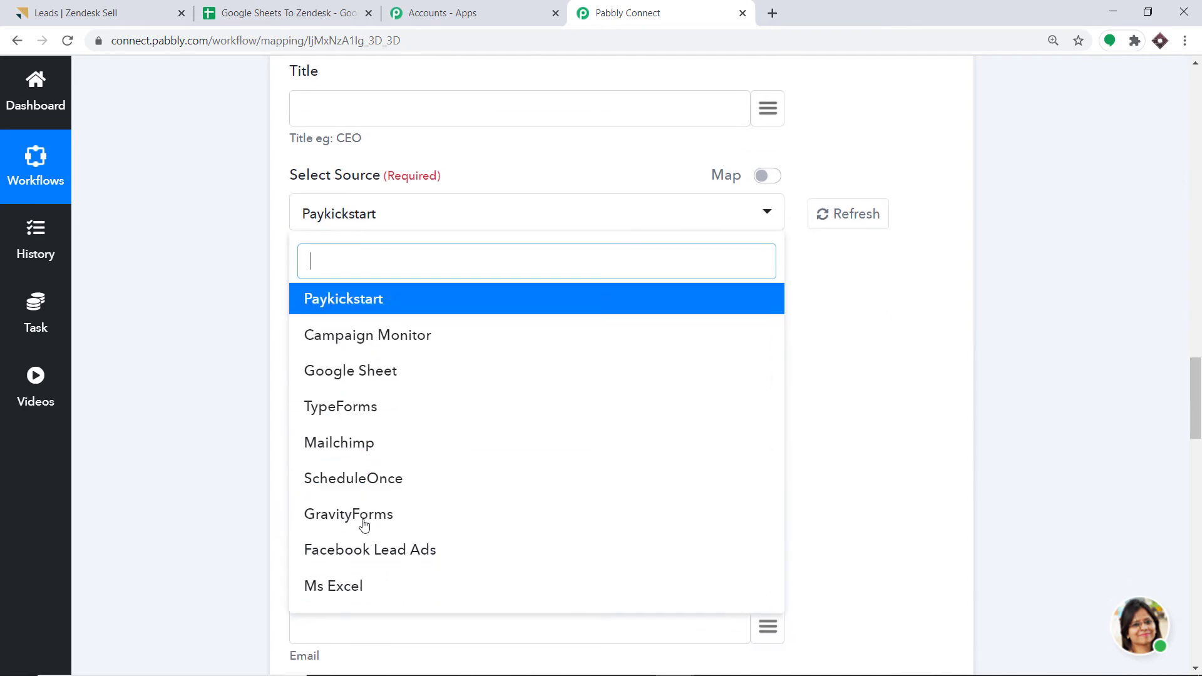
scroll(372, 426, up, 1)
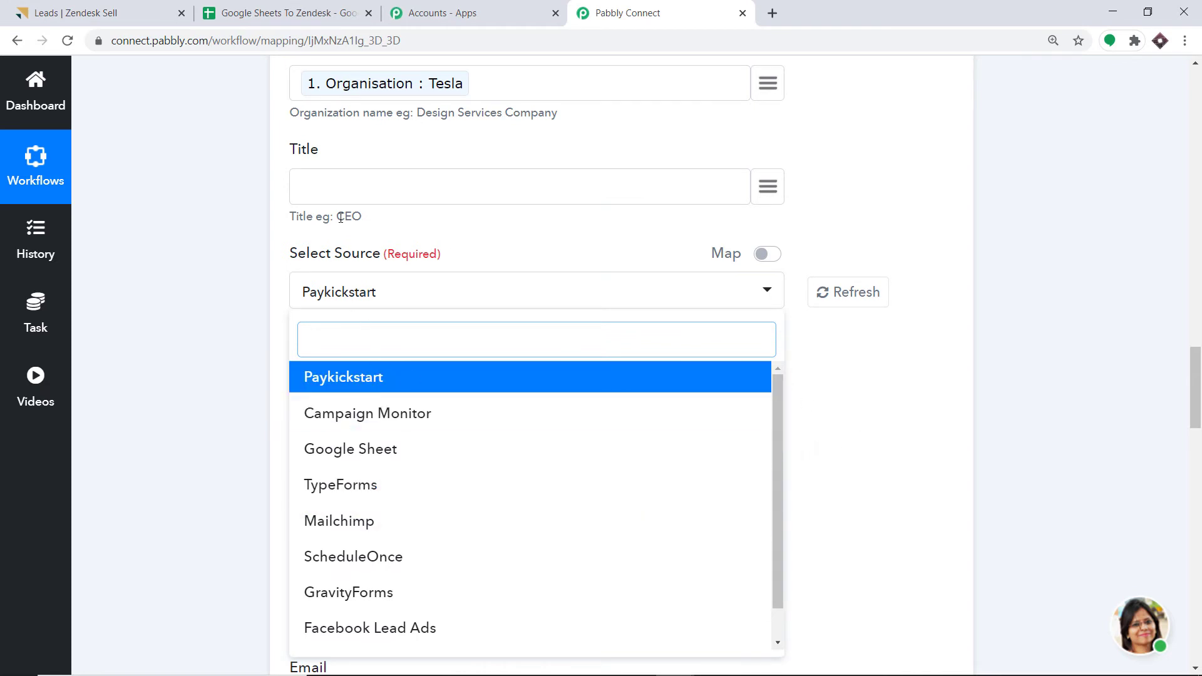
click(104, 12)
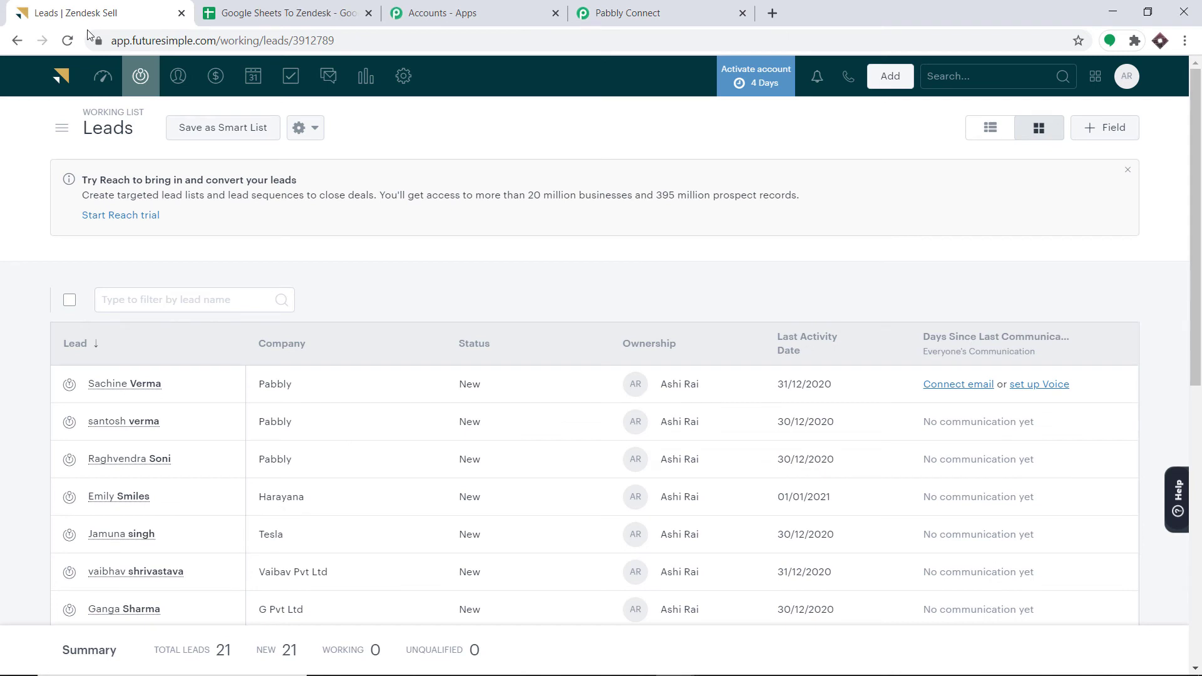
- Add a lead source named Youtube in Zendesk Sell's Leads settings
click(401, 79)
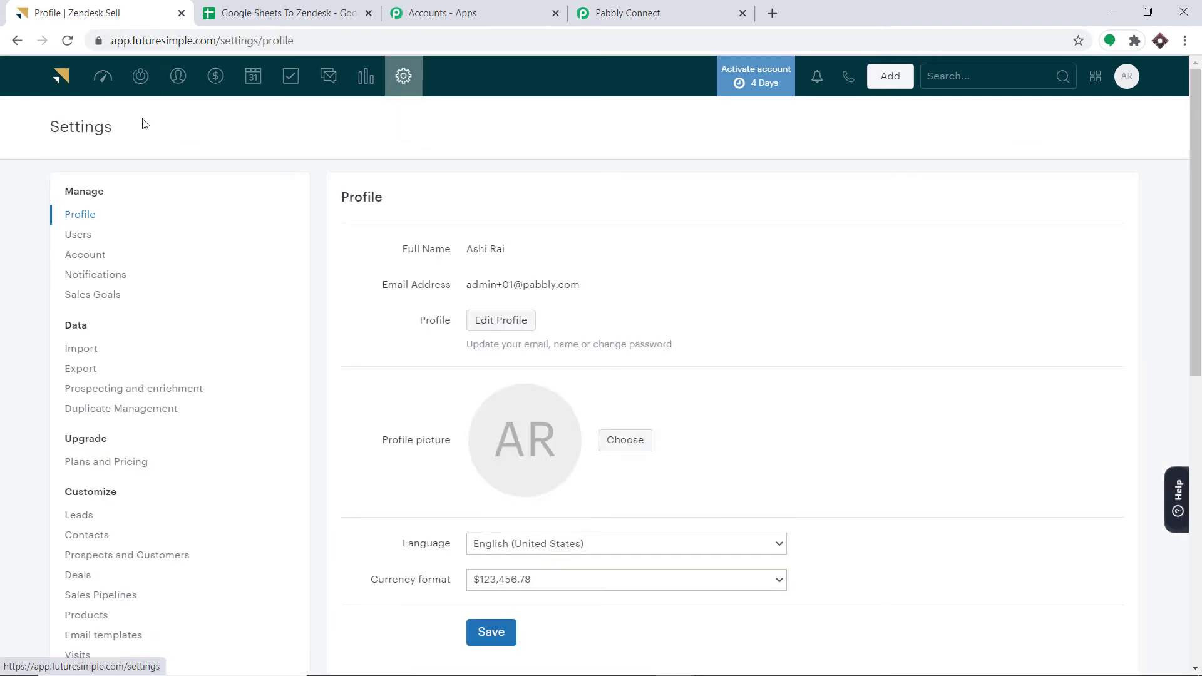
click(82, 521)
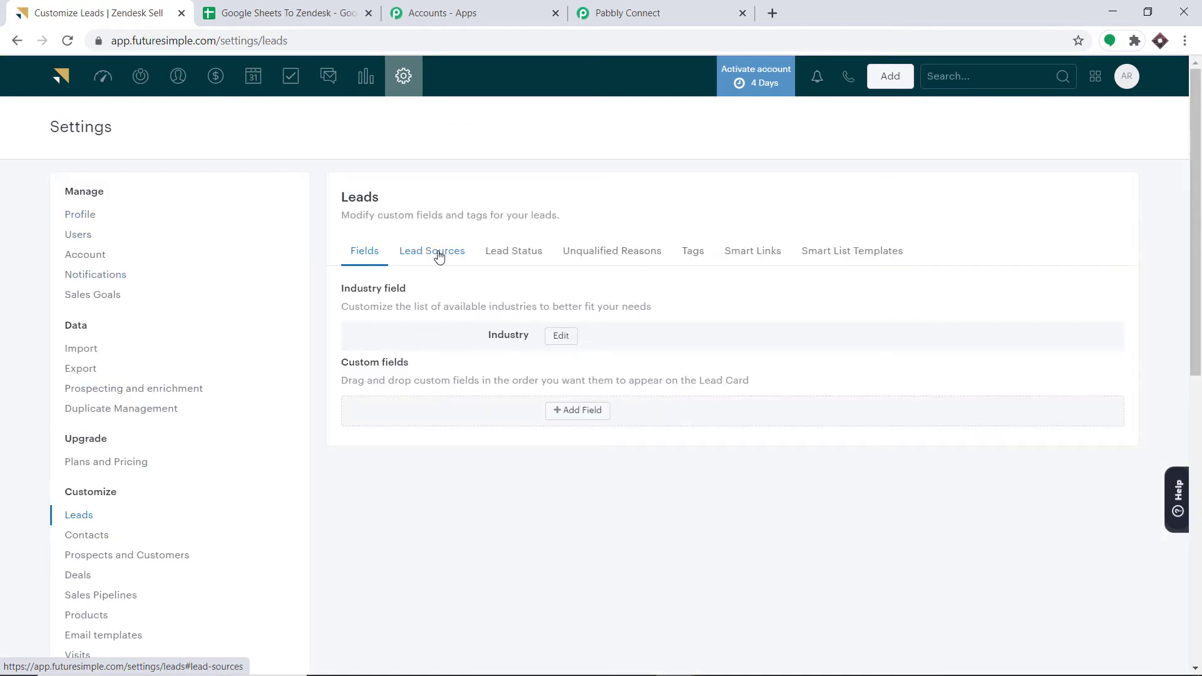
click(445, 252)
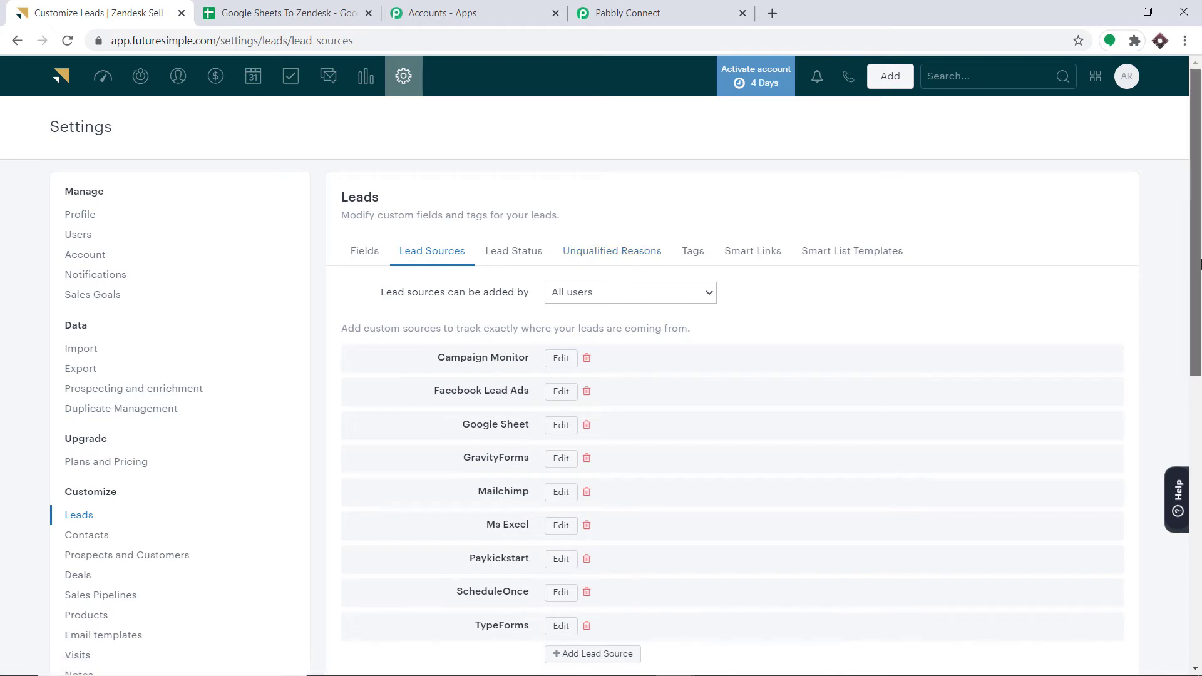
scroll(670, 375, down, 5)
scroll(964, 354, up, 4)
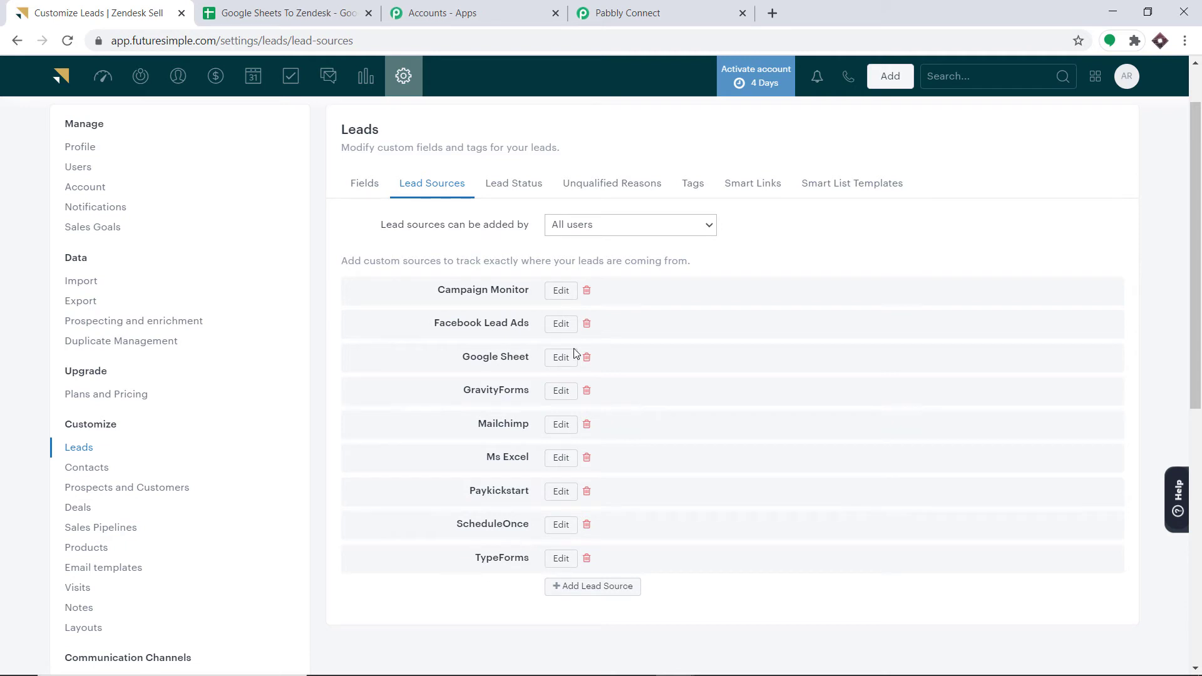
scroll(576, 352, down, 4)
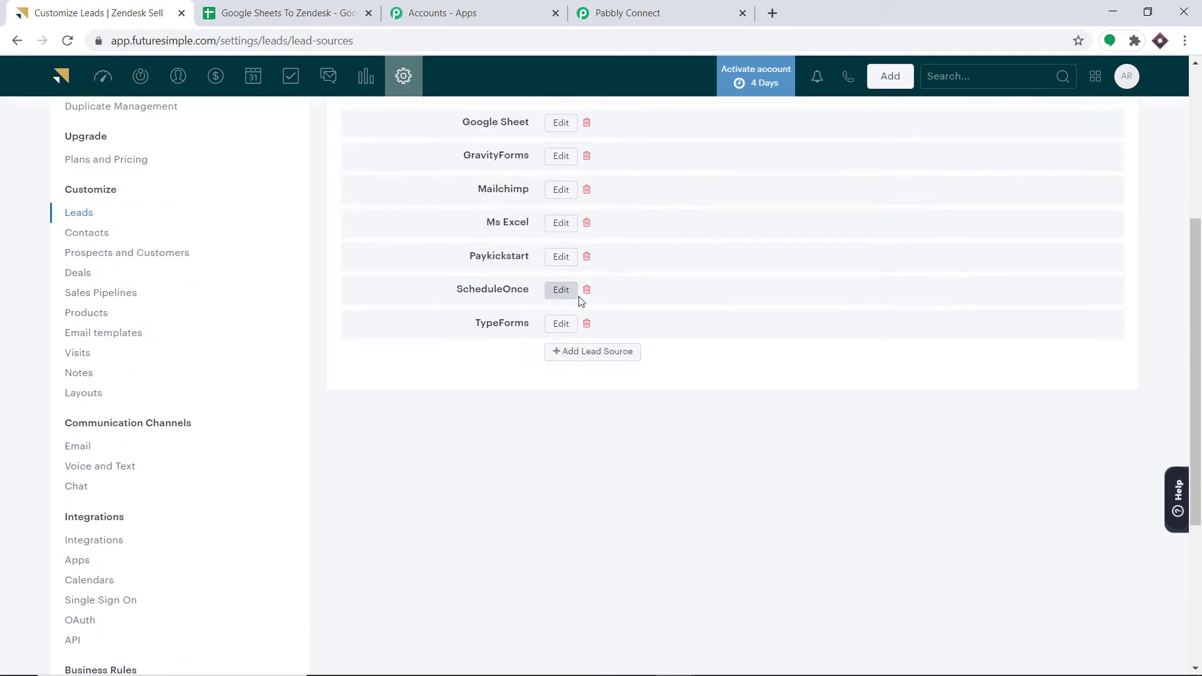
click(586, 354)
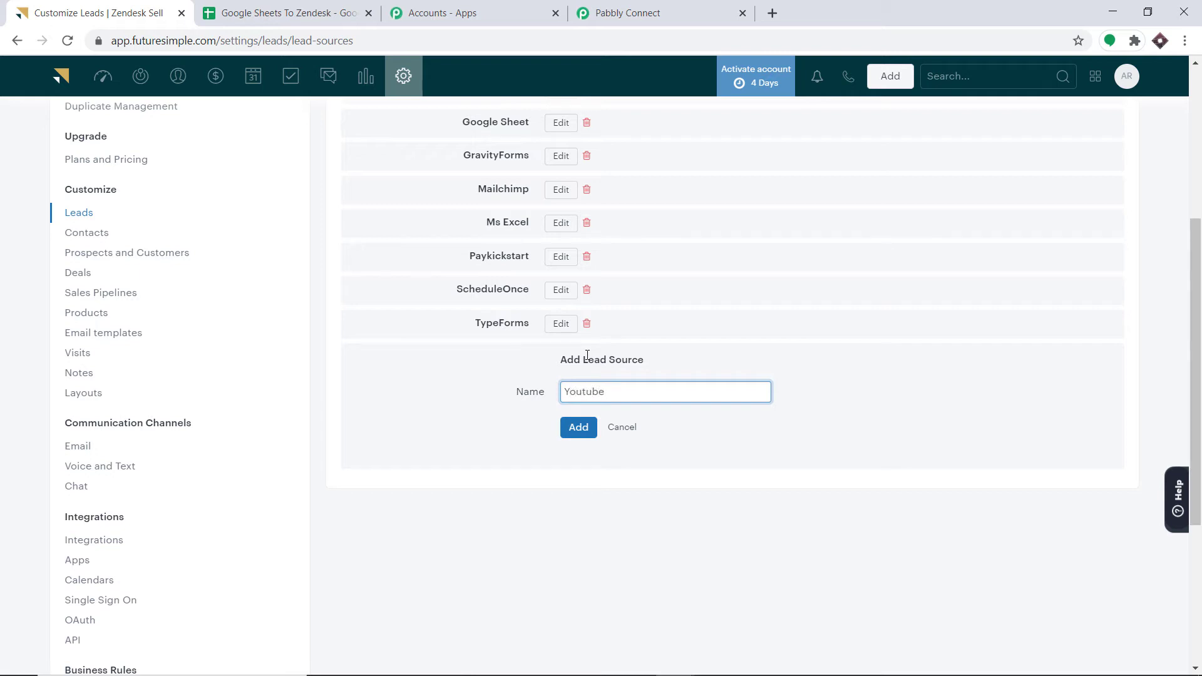
click(583, 428)
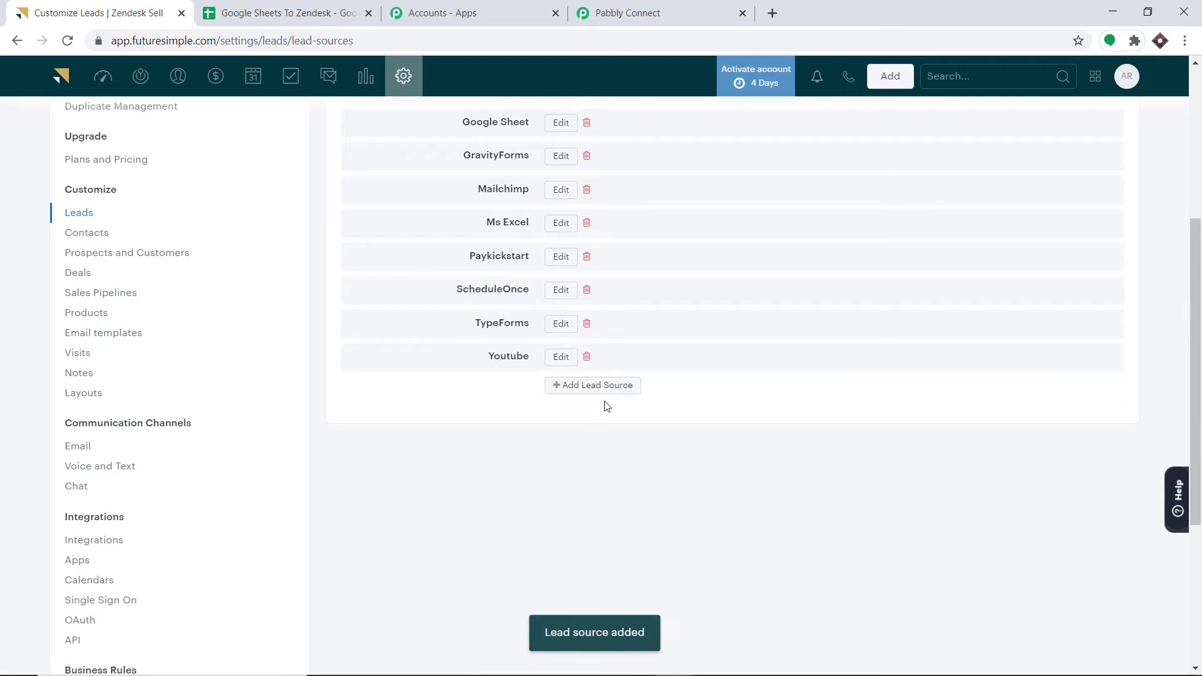
- Back in the Pabbly Connect workflow, refresh the Create Lead source options
scroll(532, 280, up, 3)
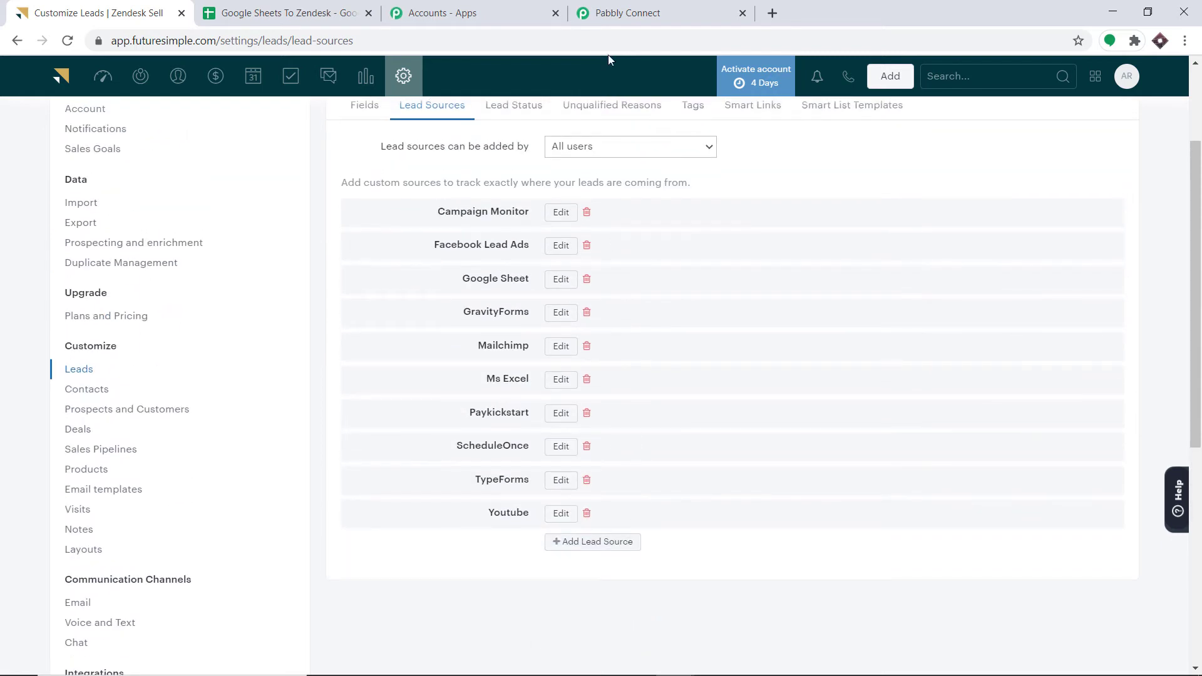
click(612, 11)
click(839, 293)
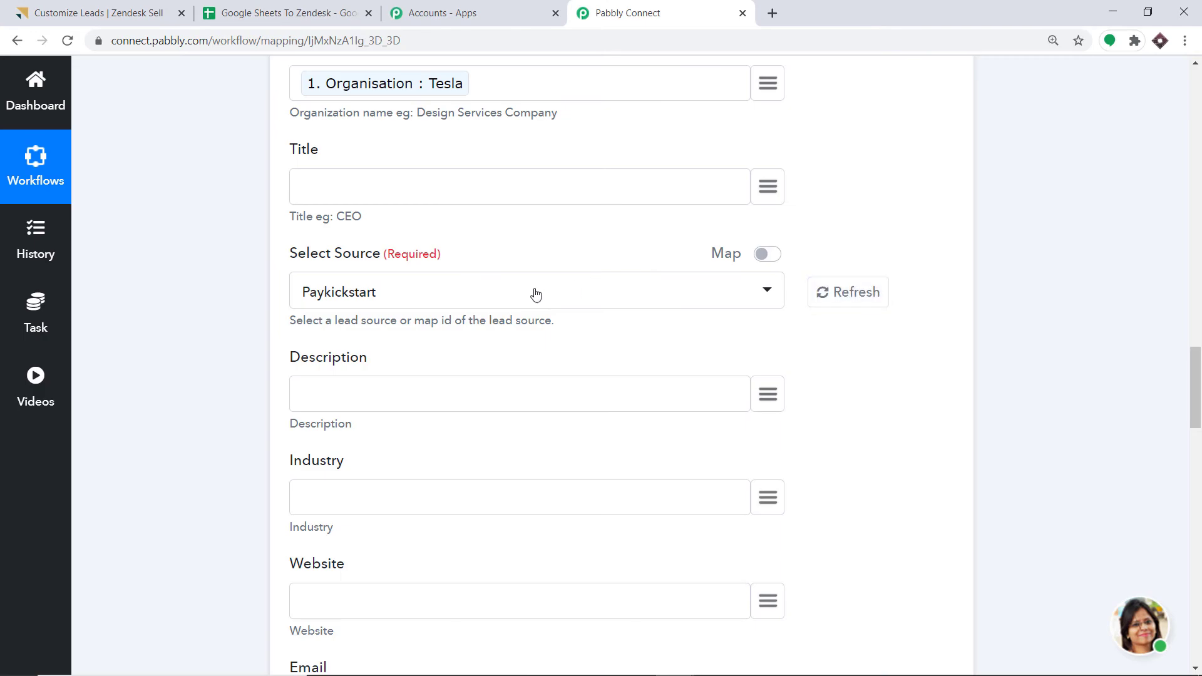
- Compare the refreshed source list with Zendesk Sell's, then select Google Sheet instead of Paykickstart
click(535, 294)
scroll(646, 437, down, 5)
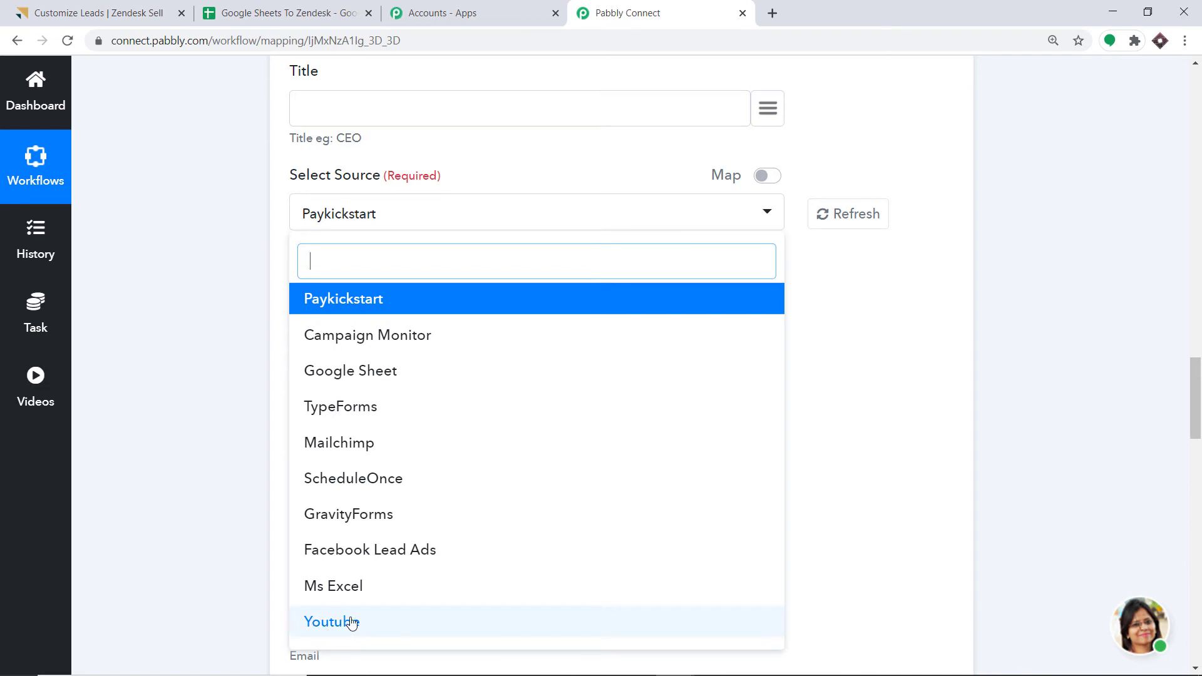
click(94, 12)
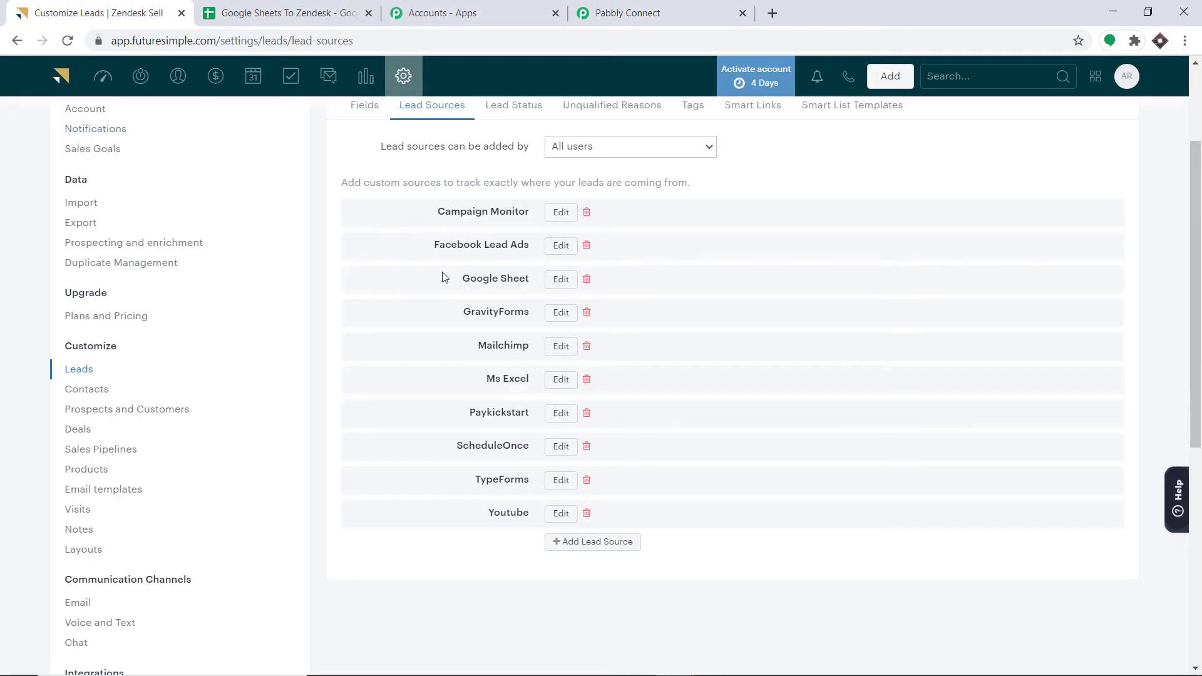
click(603, 8)
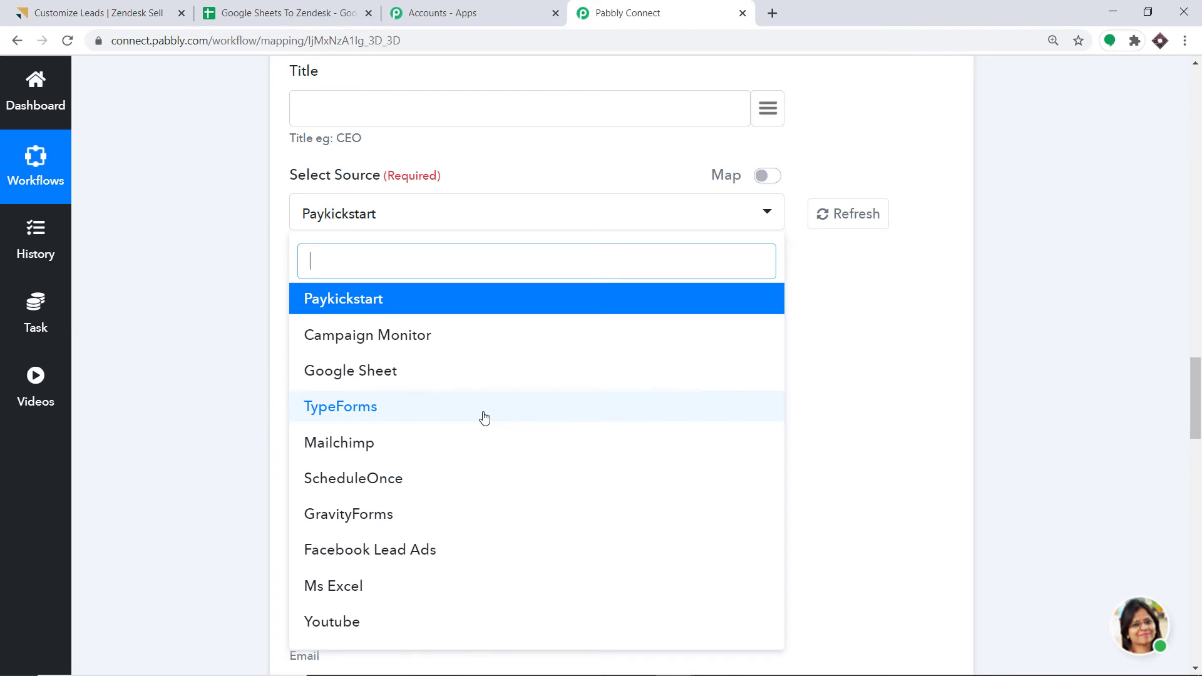
click(363, 372)
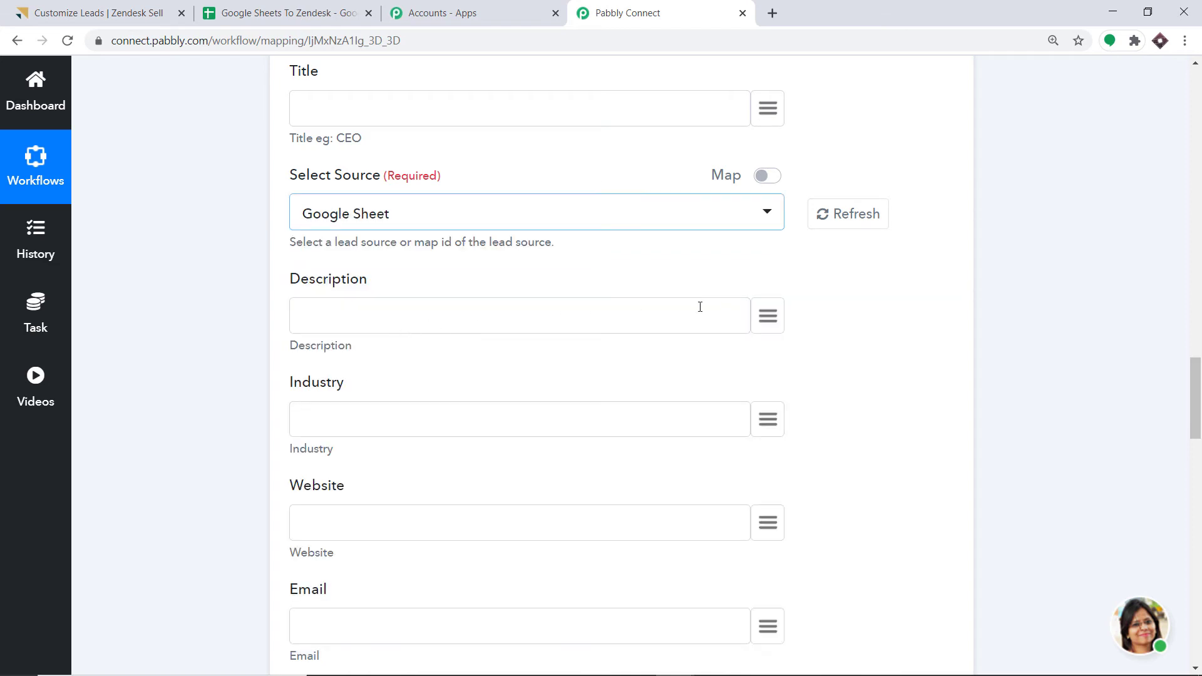
- Map the trigger's Email value into the lead's Email field, leaving Mobile unmapped
scroll(748, 317, down, 4)
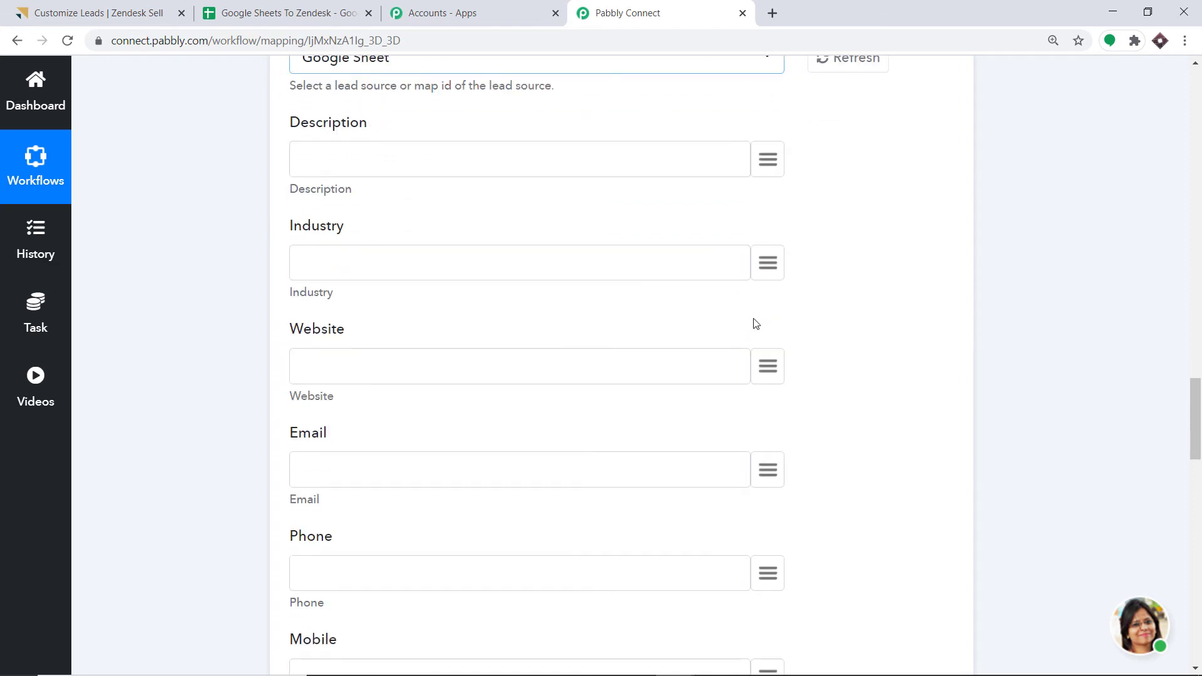
scroll(724, 322, down, 3)
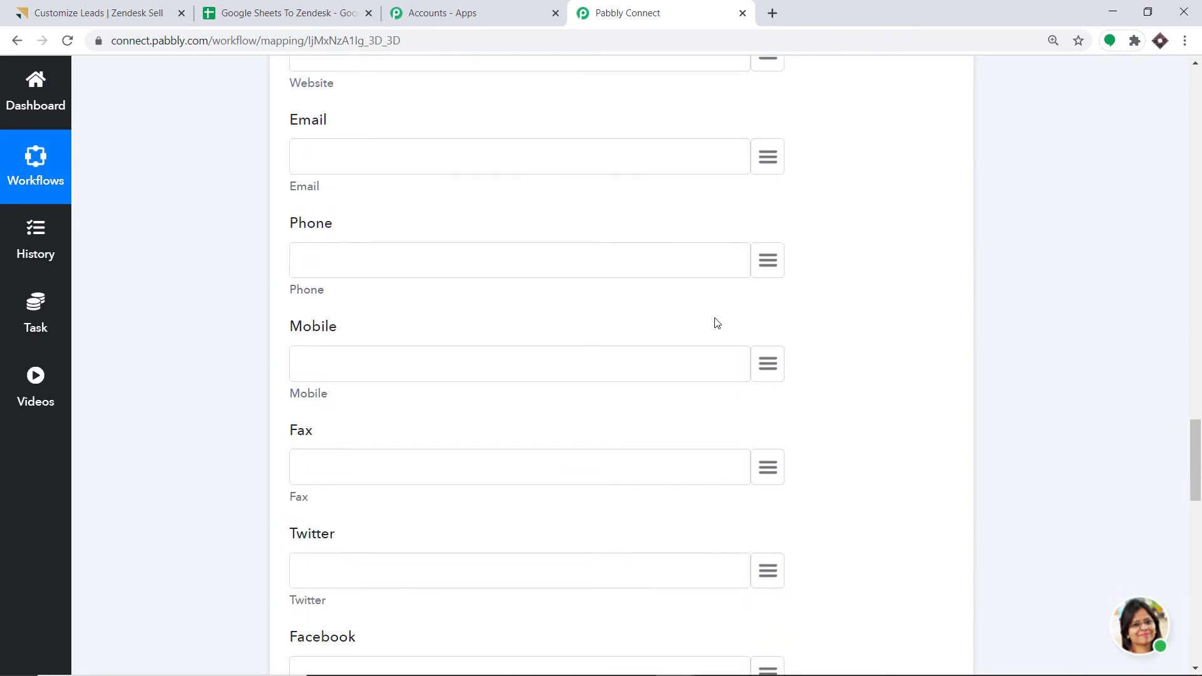
click(770, 165)
text(emai)
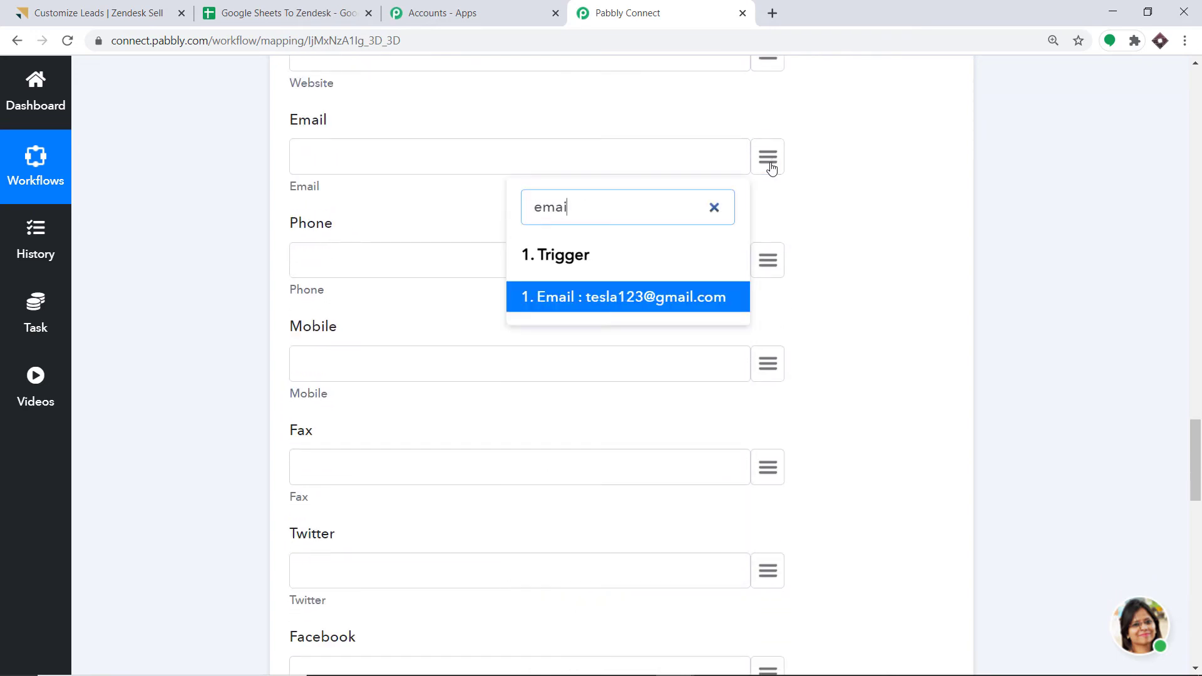
text(l)
click(612, 295)
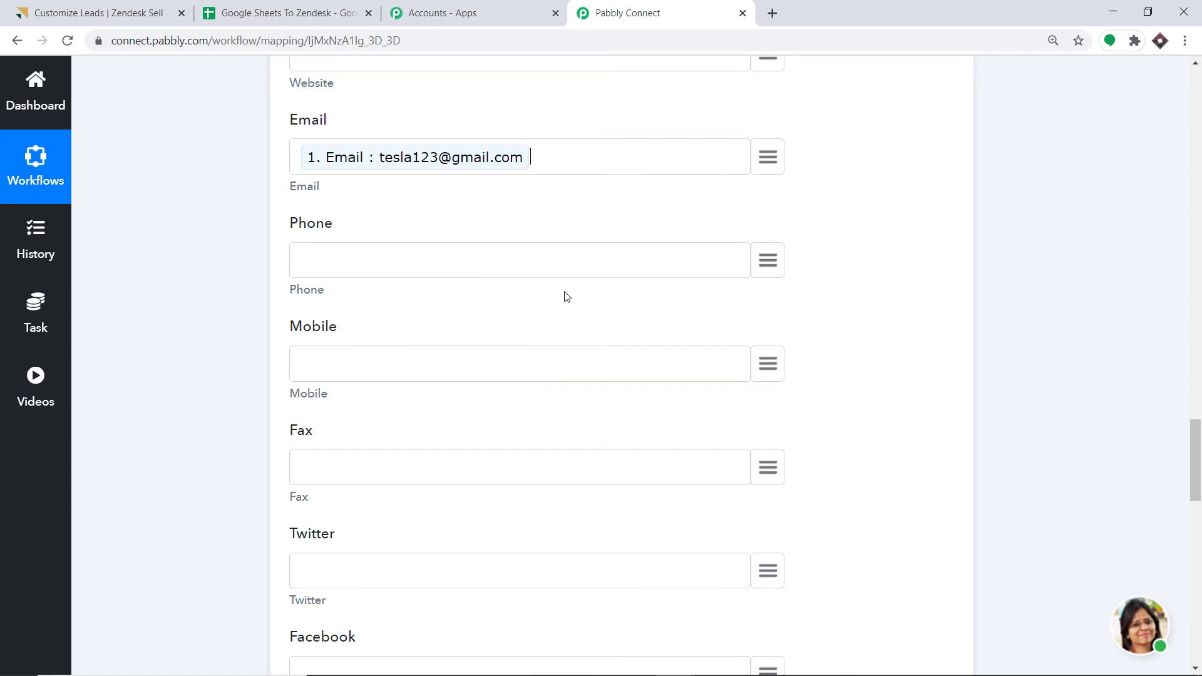
scroll(512, 341, down, 1)
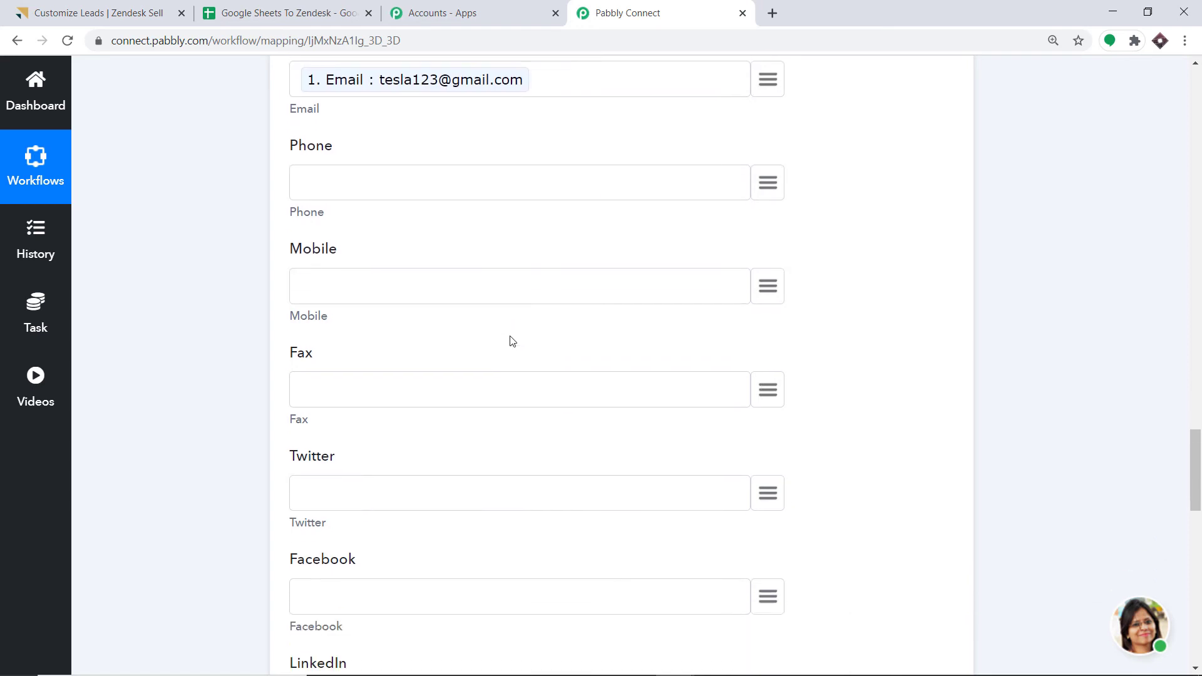
click(764, 285)
click(846, 308)
scroll(679, 324, down, 3)
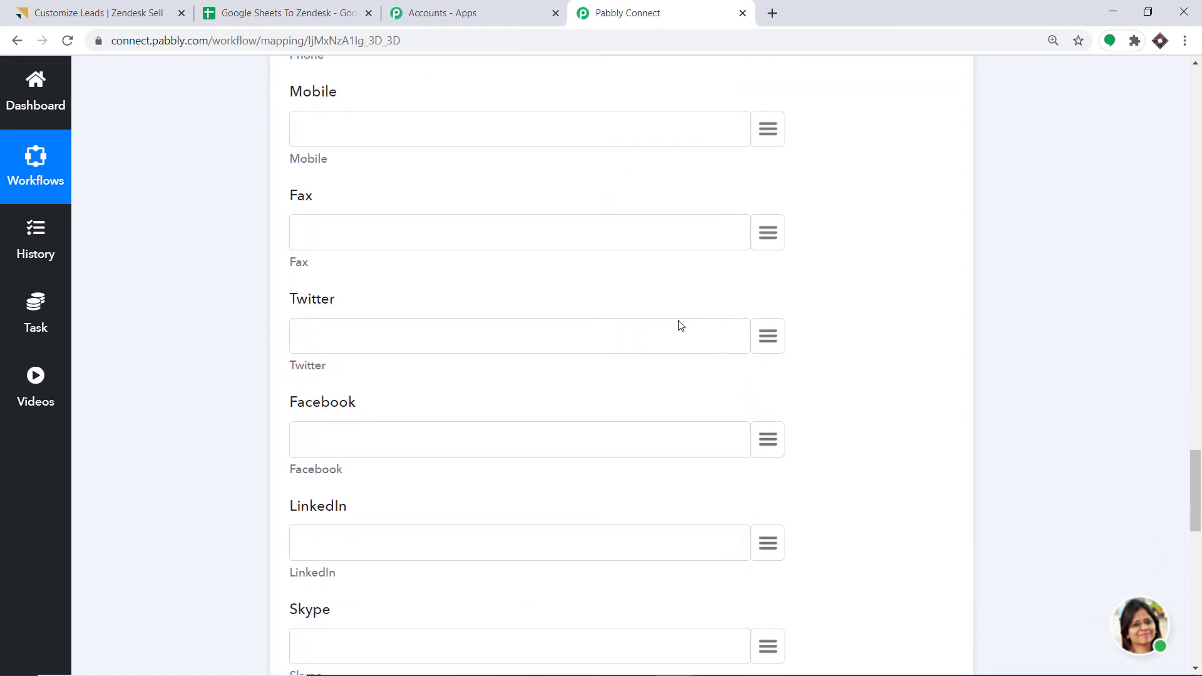
scroll(616, 338, down, 5)
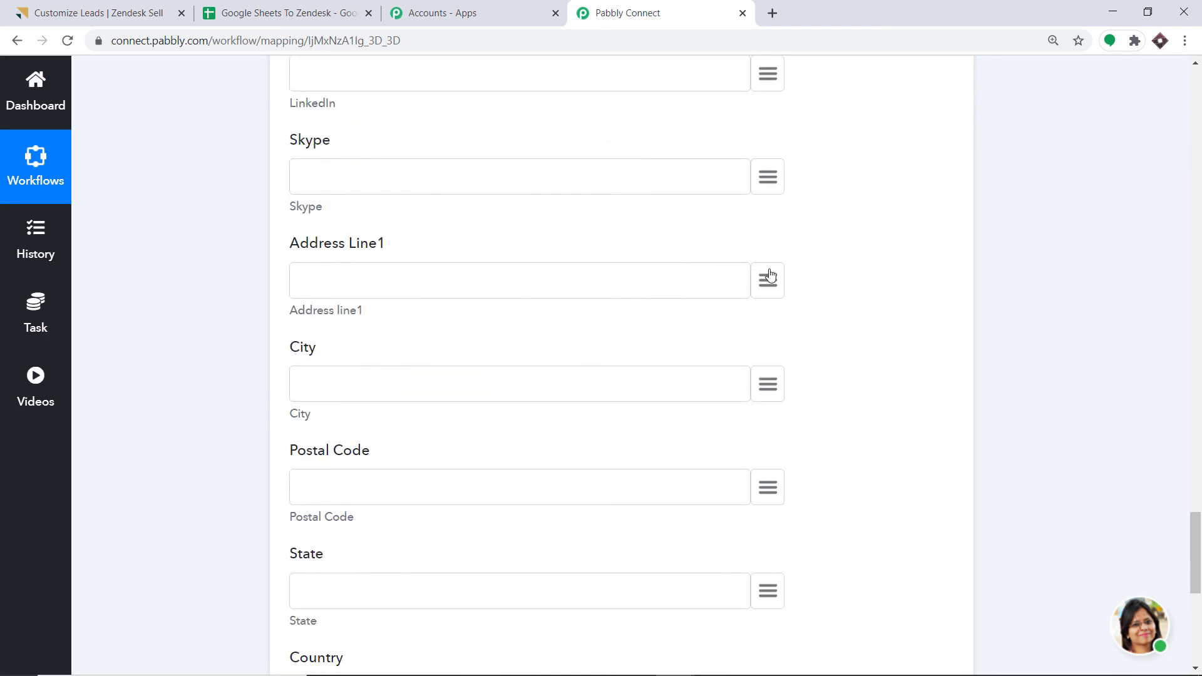
- Map the sheet's Address, City and Pincode into Address Line1, City and Postal Code
click(769, 279)
text(add)
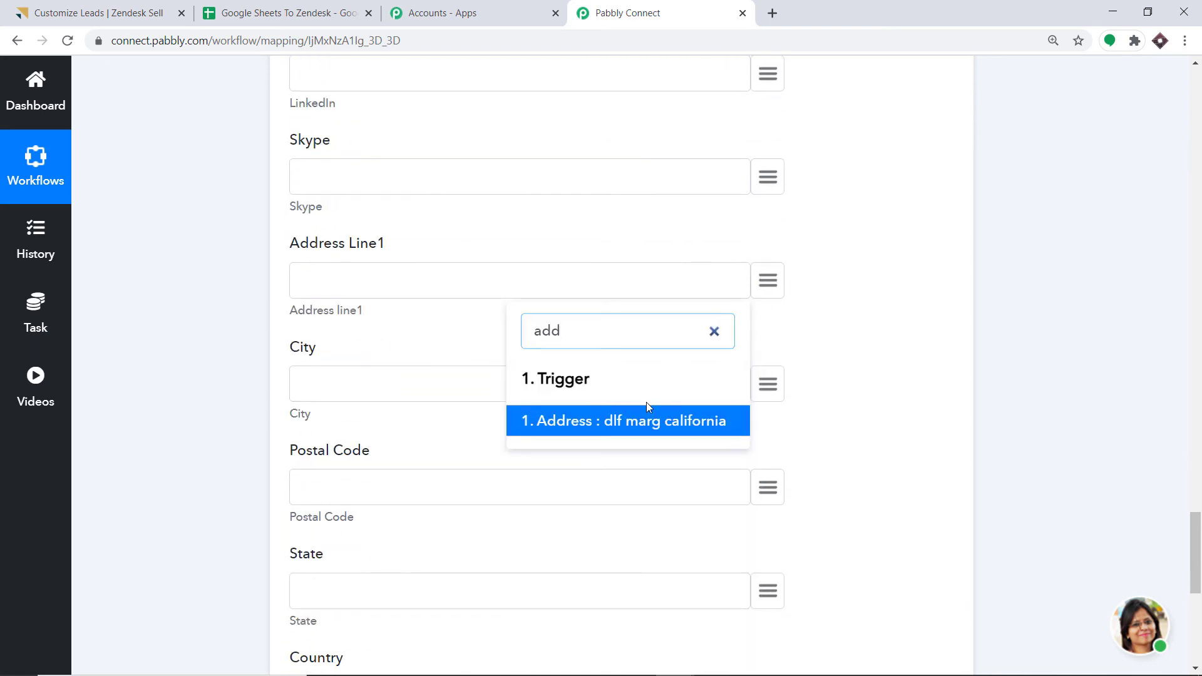
click(648, 418)
click(768, 387)
text(c)
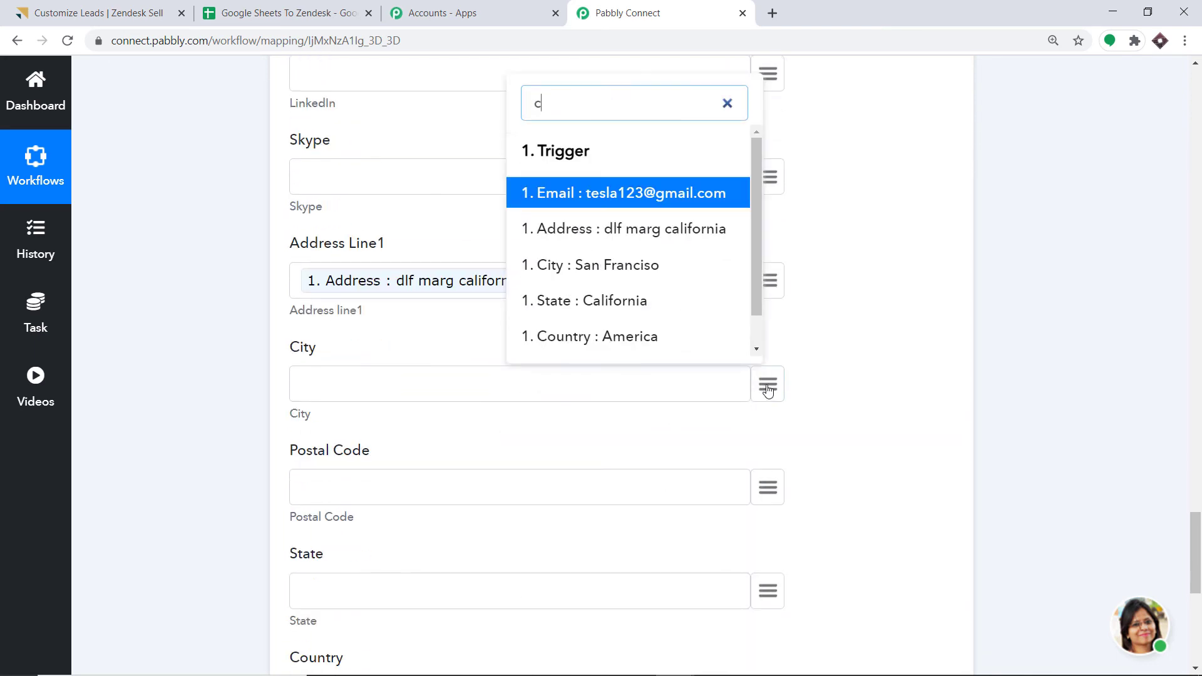
text(ity)
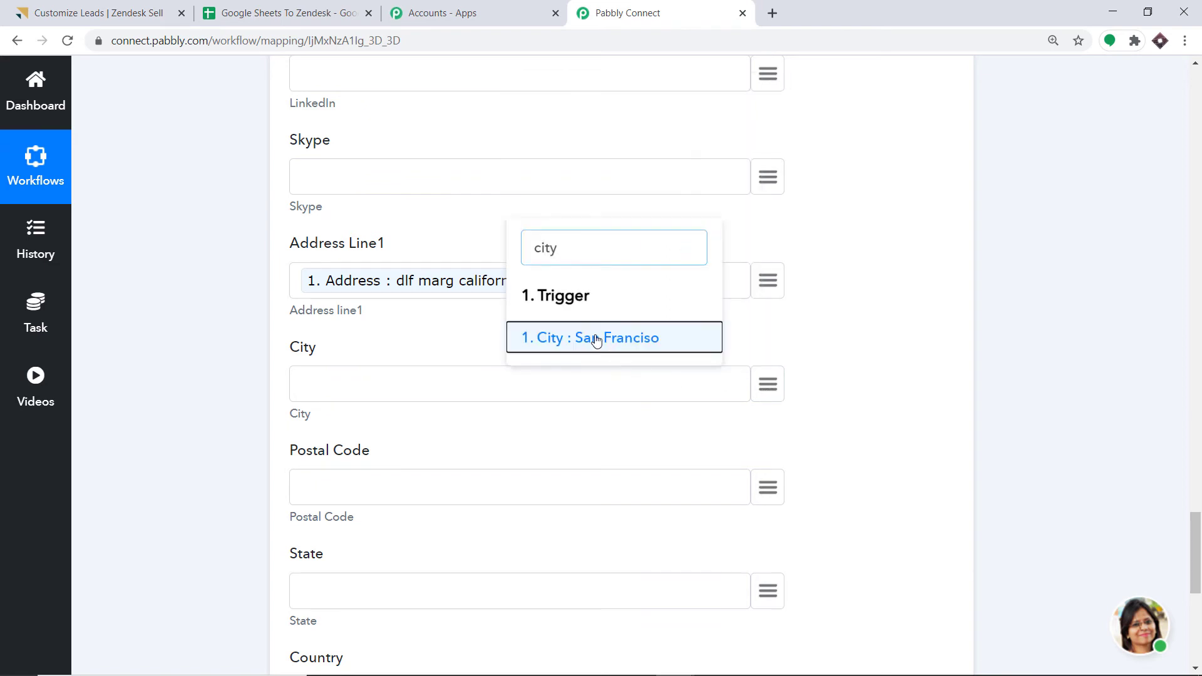
click(595, 338)
scroll(675, 383, down, 2)
click(768, 331)
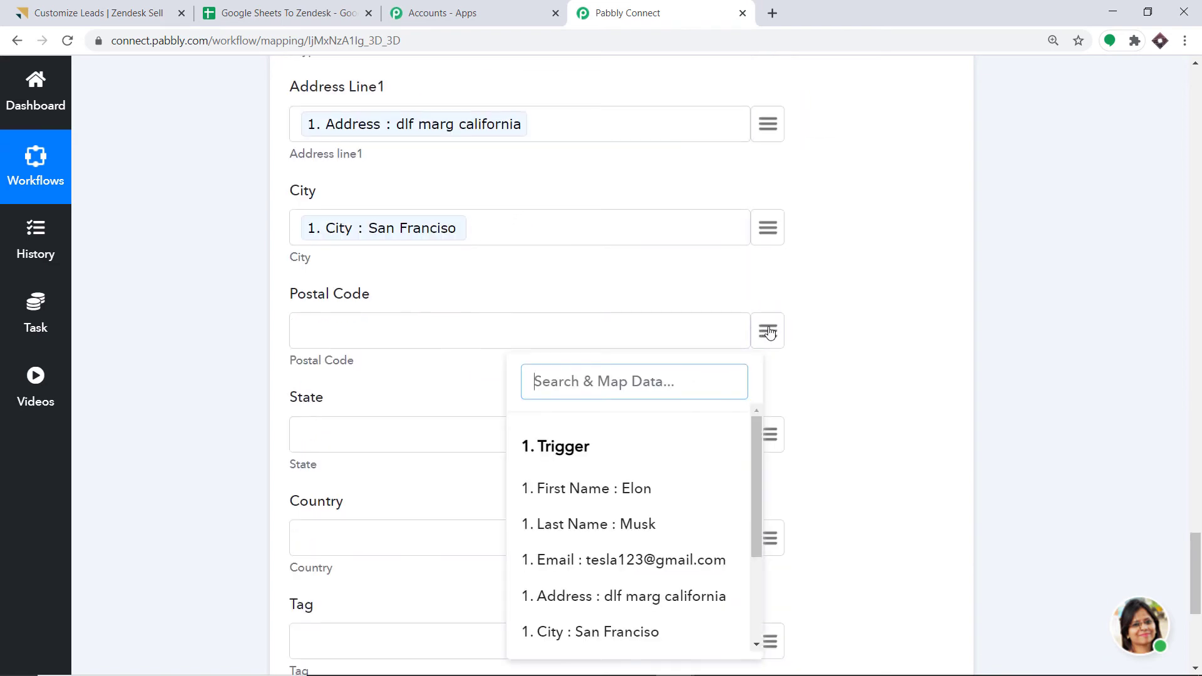
text(po)
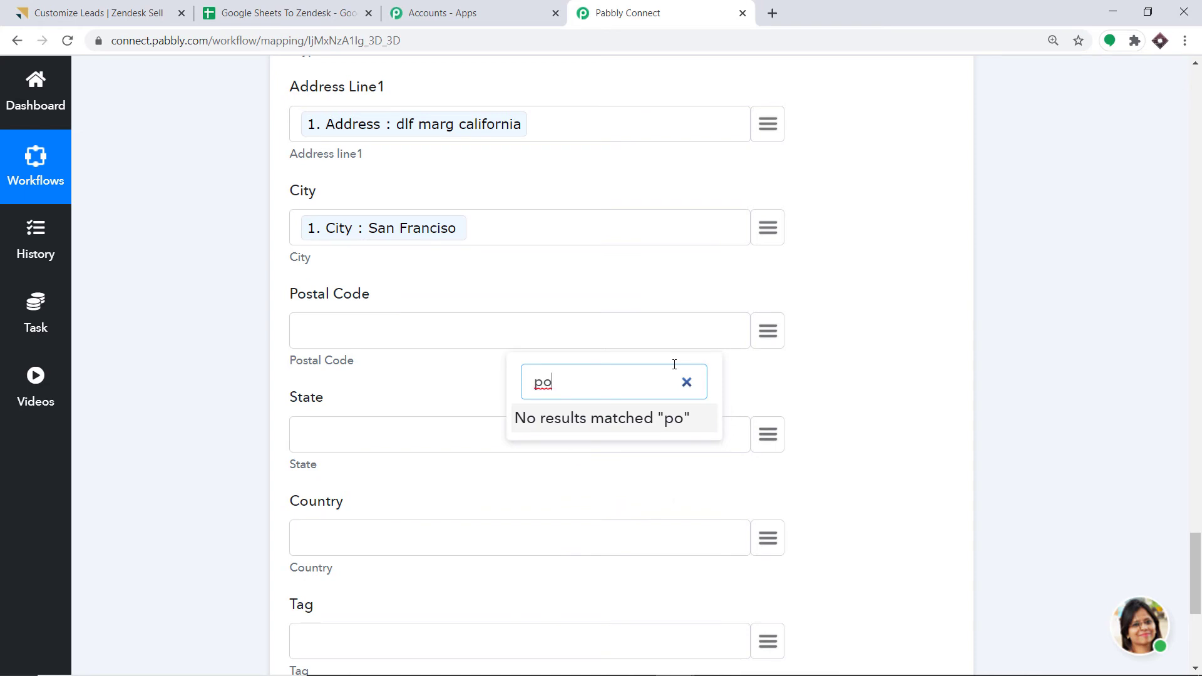
key(BackSpace)
text(i)
click(624, 466)
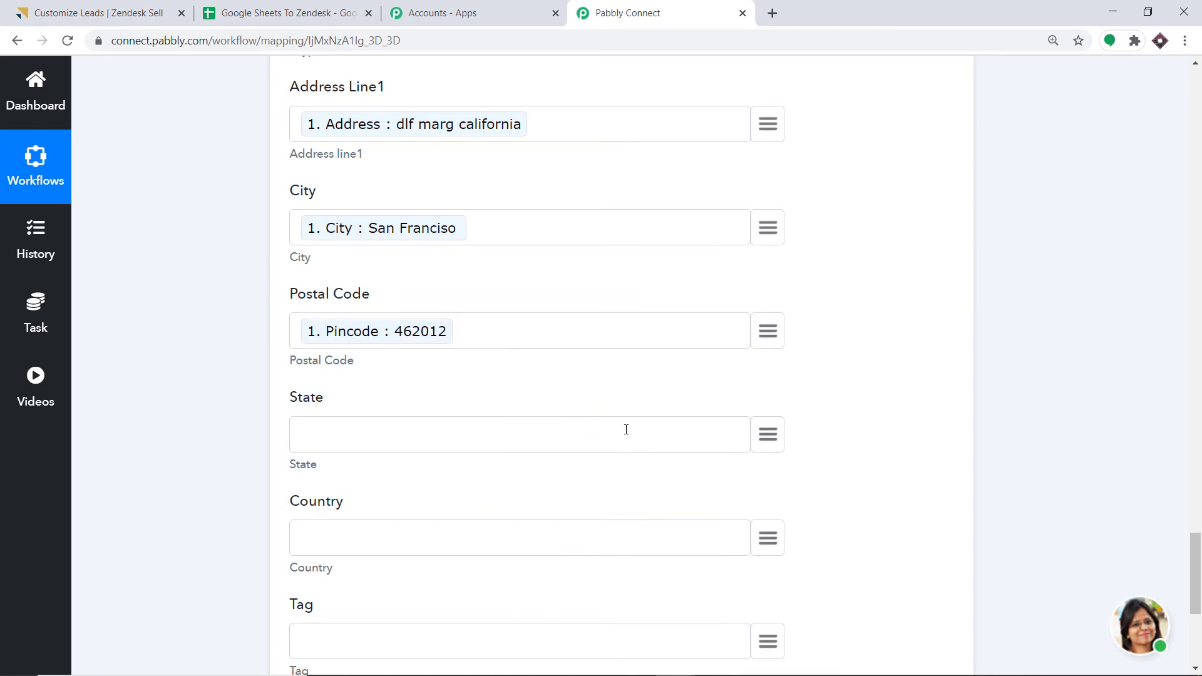
- Map the sheet's State and Country into the lead's State and Country fields
scroll(626, 429, down, 2)
click(769, 279)
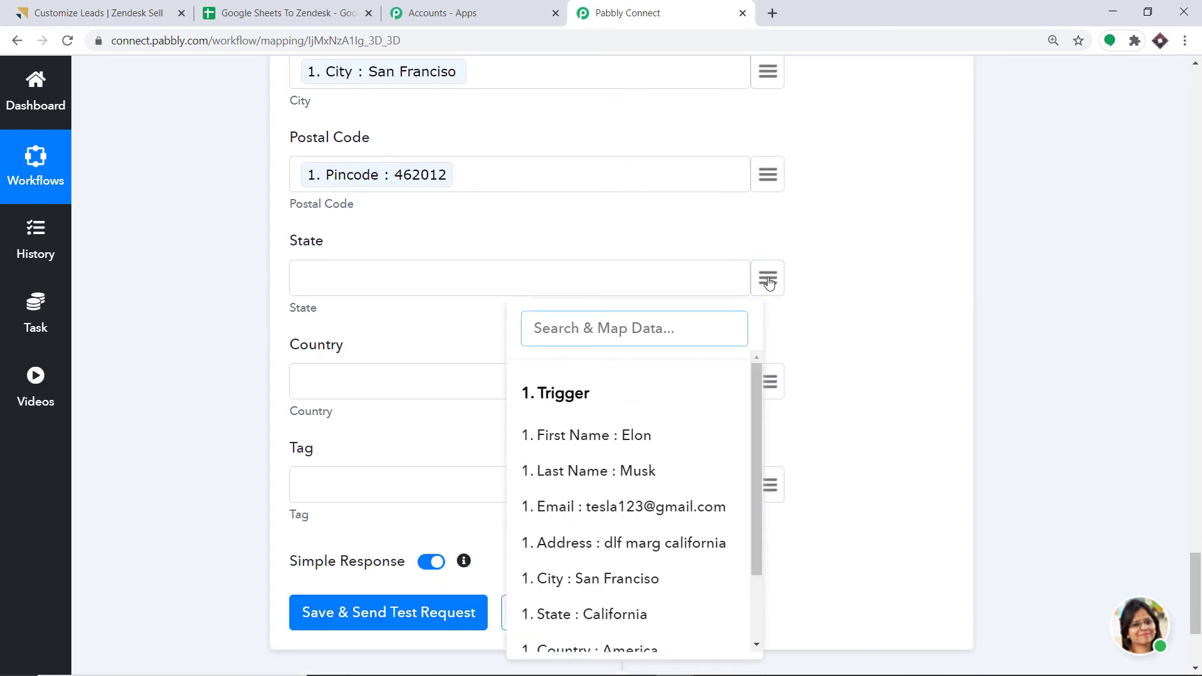
text(st)
click(629, 491)
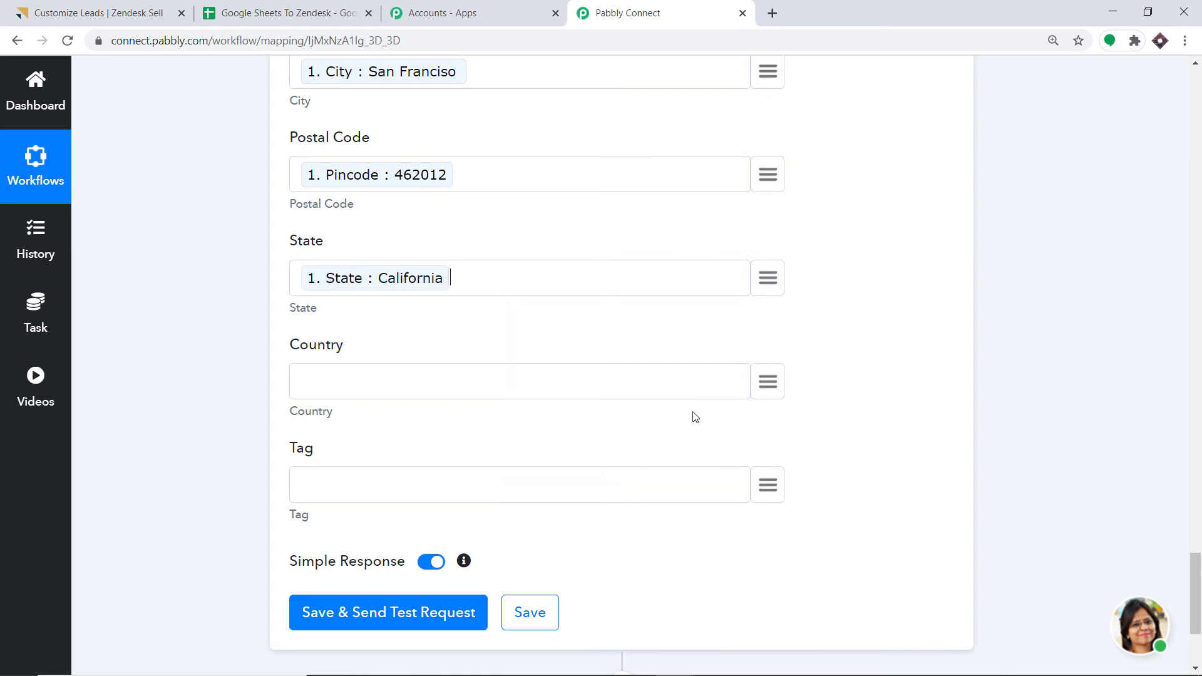
click(768, 381)
scroll(684, 260, down, 2)
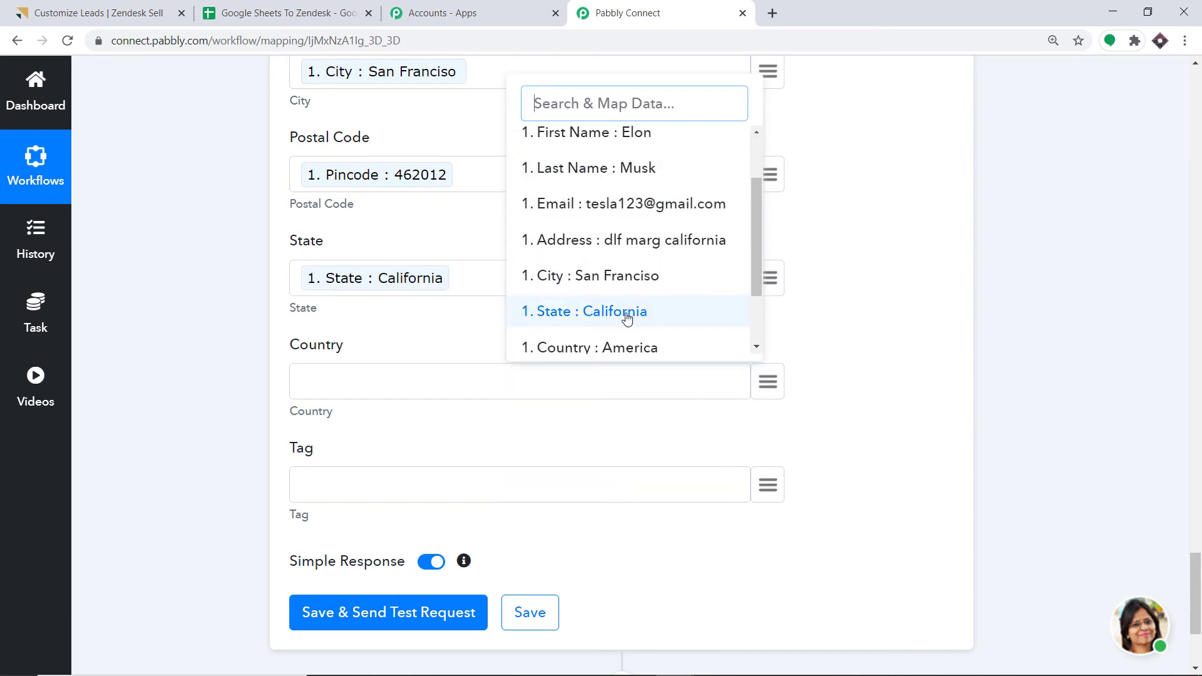
click(638, 348)
scroll(472, 416, down, 1)
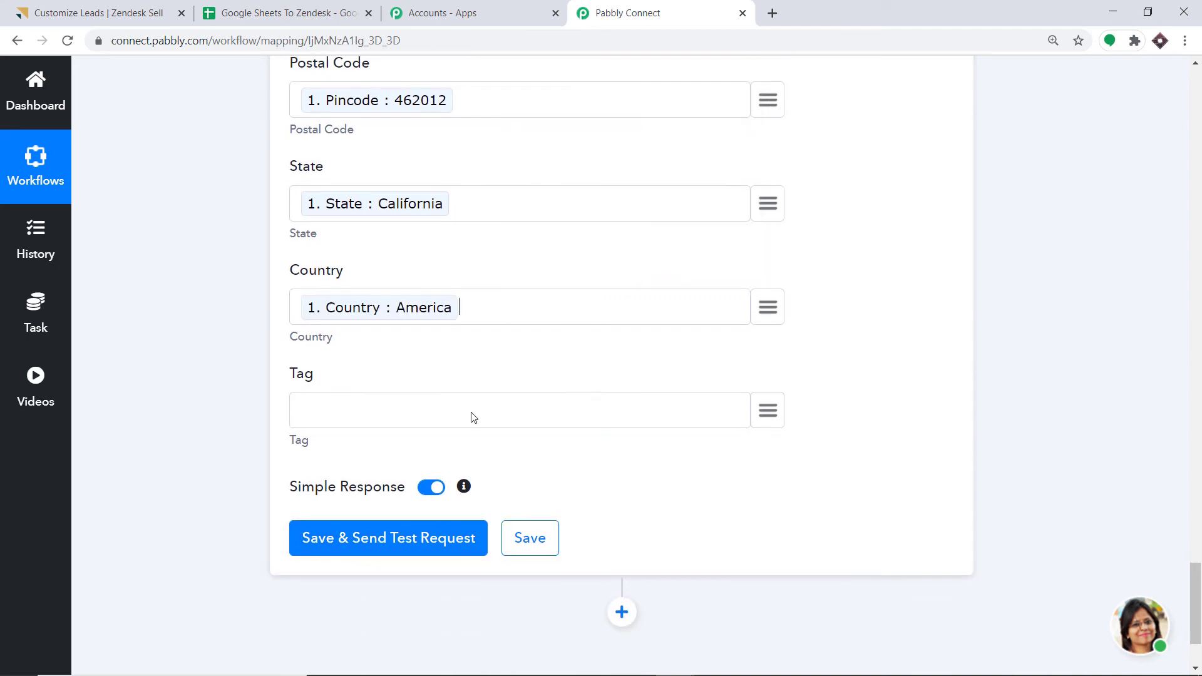
scroll(794, 332, up, 3)
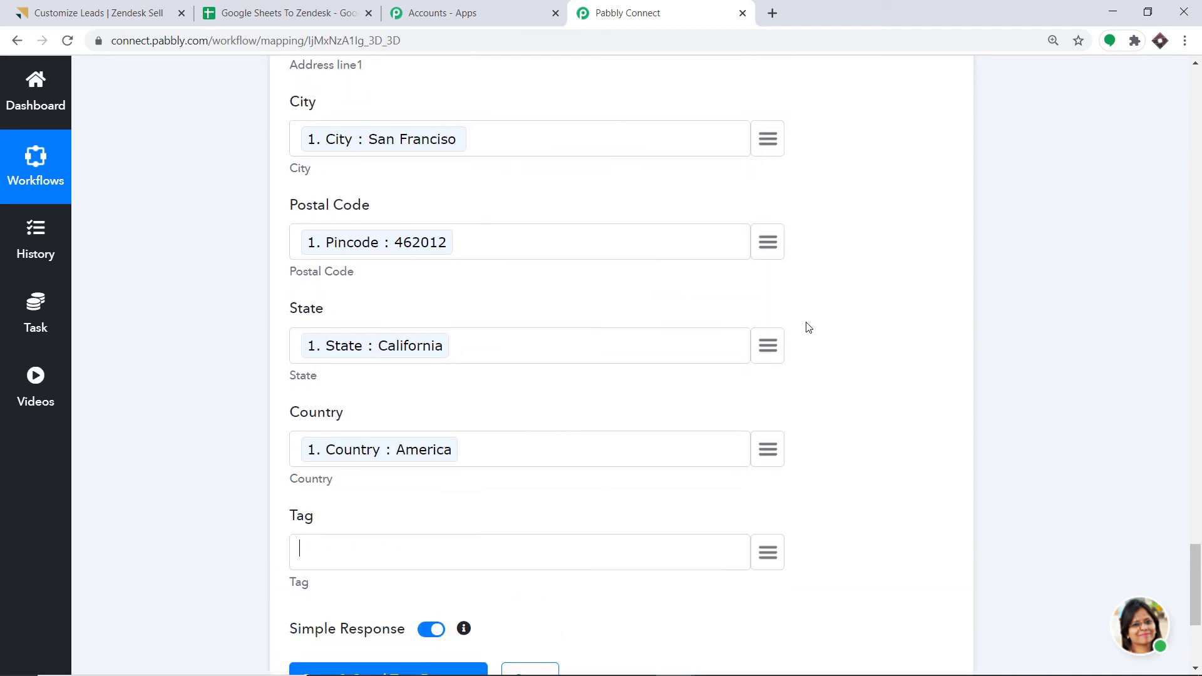
scroll(799, 330, down, 2)
scroll(783, 332, up, 4)
scroll(783, 333, down, 7)
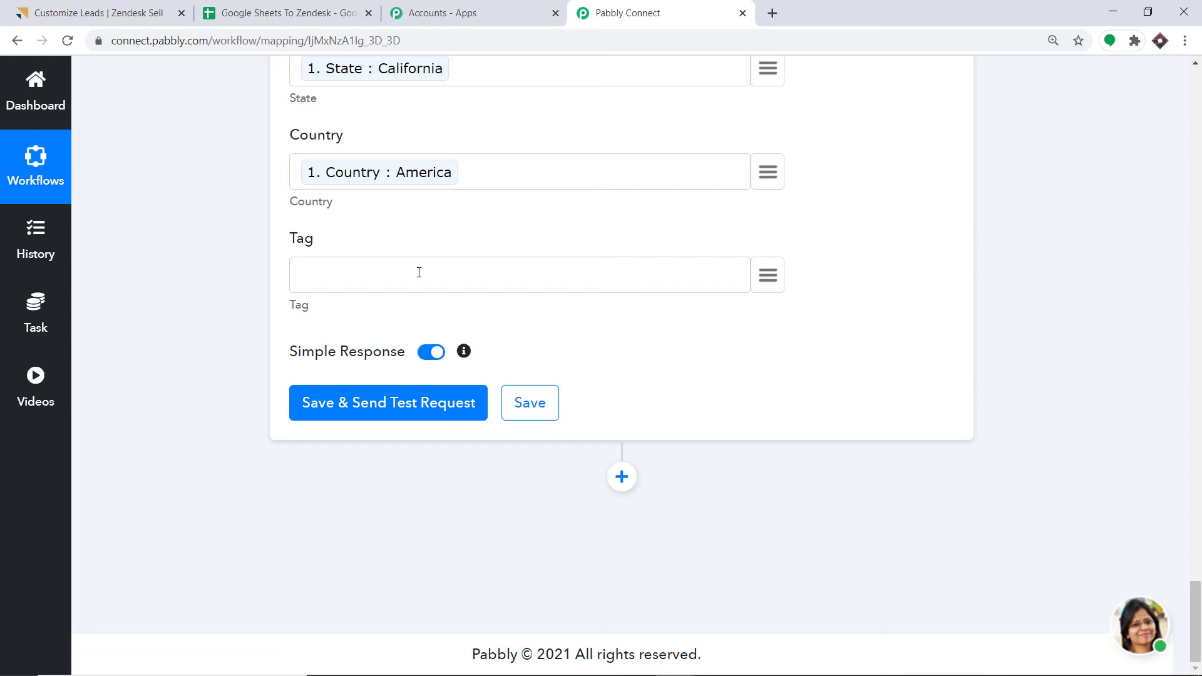
- Save the Create Lead step and send a test, reviewing the returned lead ID and names
scroll(415, 276, up, 15)
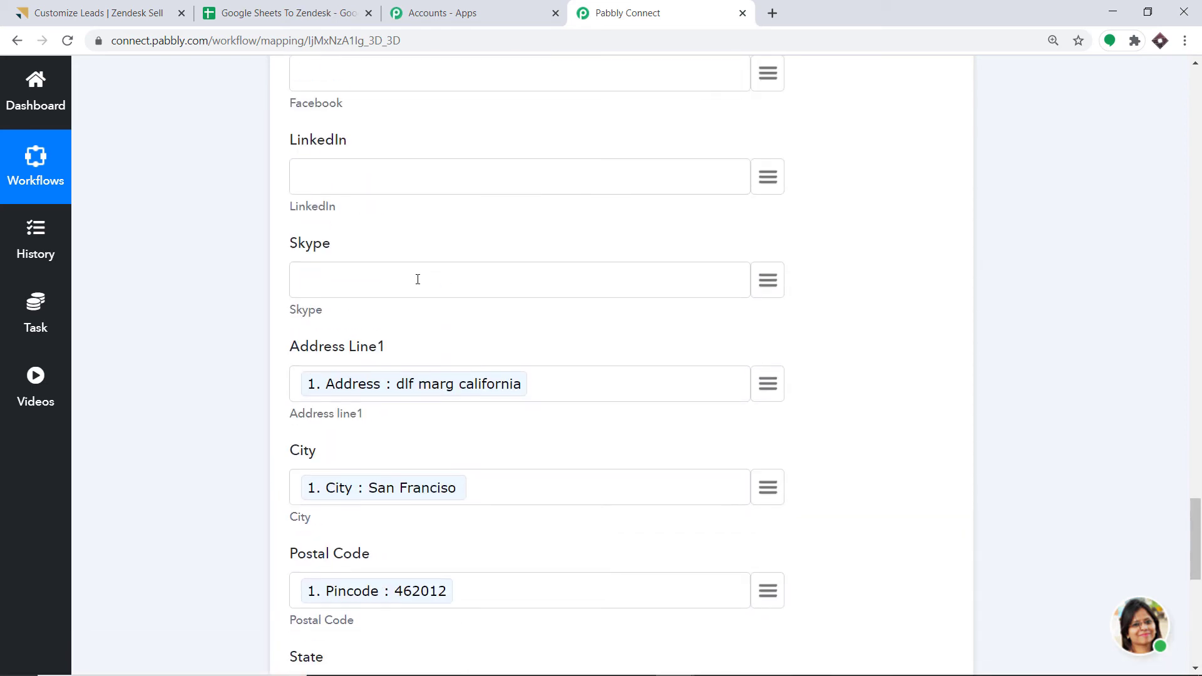
scroll(404, 269, up, 7)
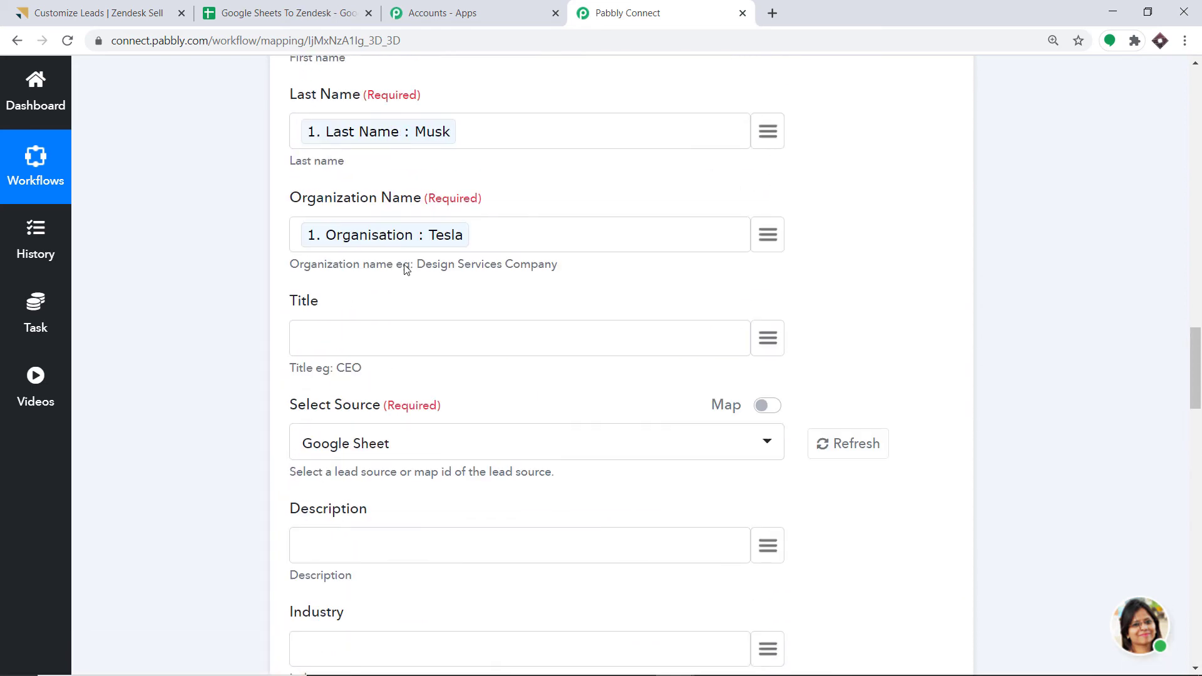
scroll(679, 350, down, 11)
scroll(679, 343, down, 15)
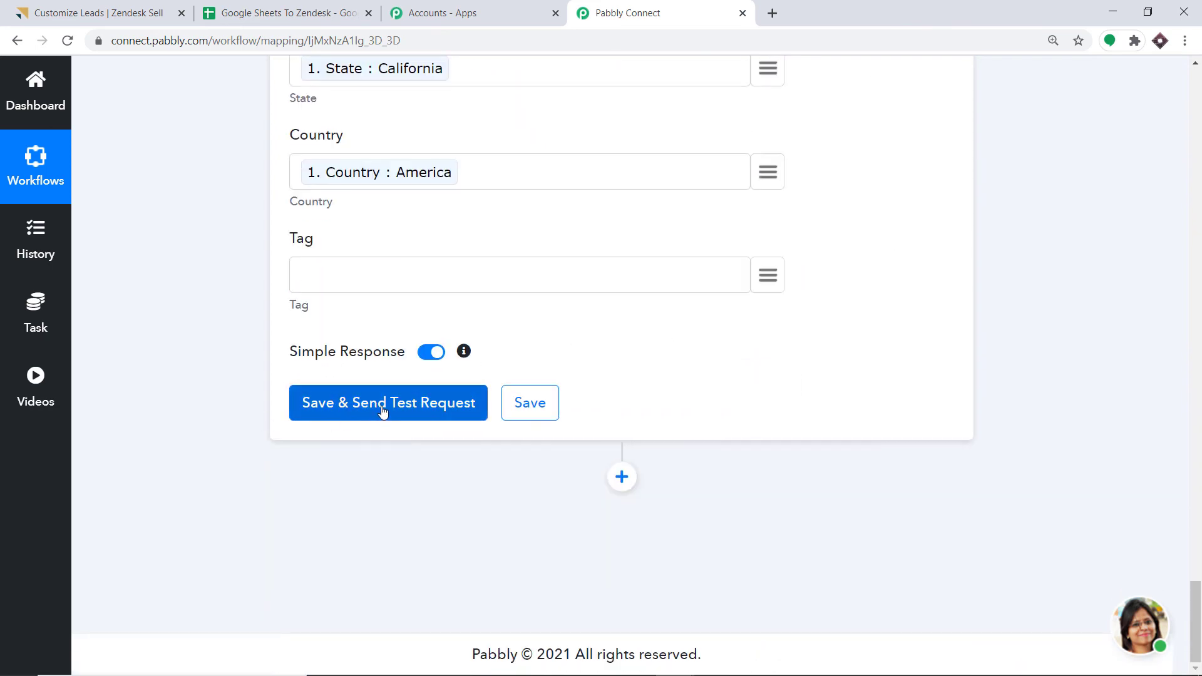
click(376, 417)
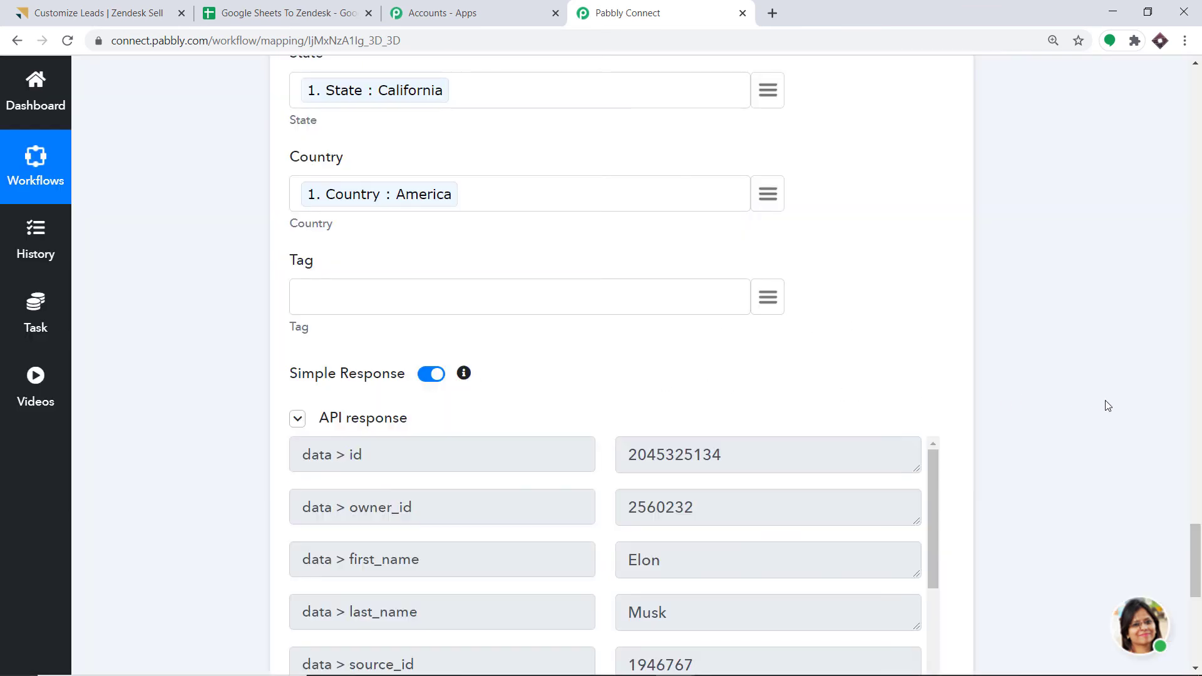
drag(1195, 532, 1198, 576)
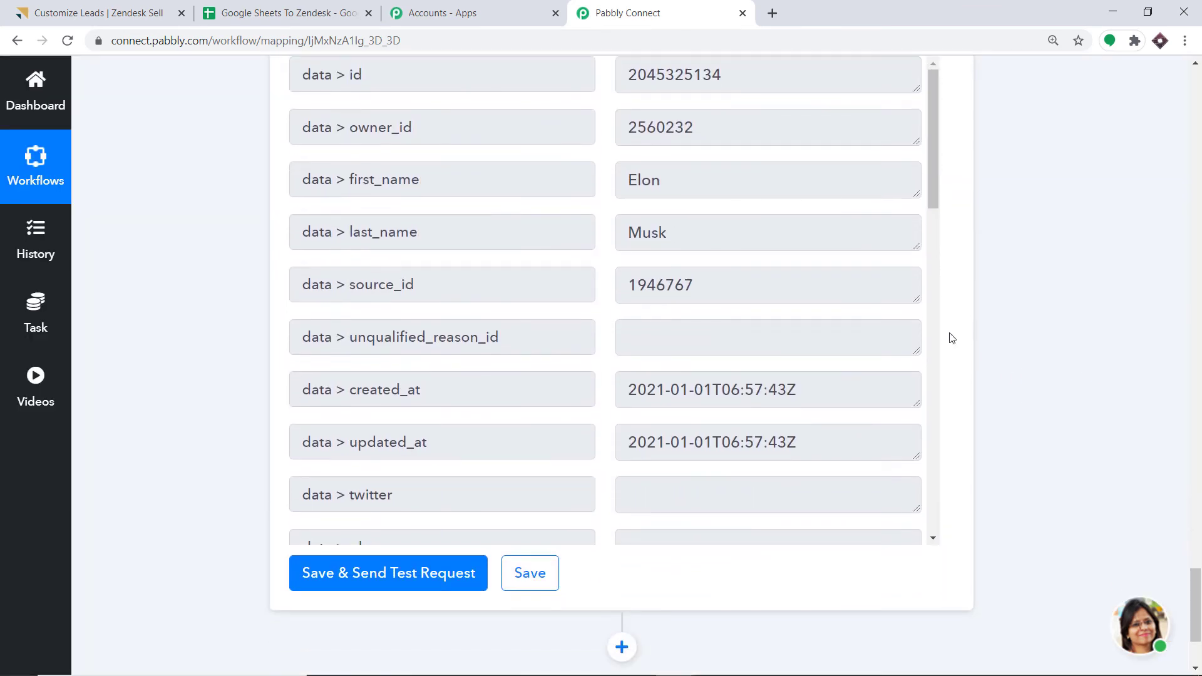
- Filter Zendesk Sell's Leads list by the lead's name to confirm the new Tesla lead
click(125, 12)
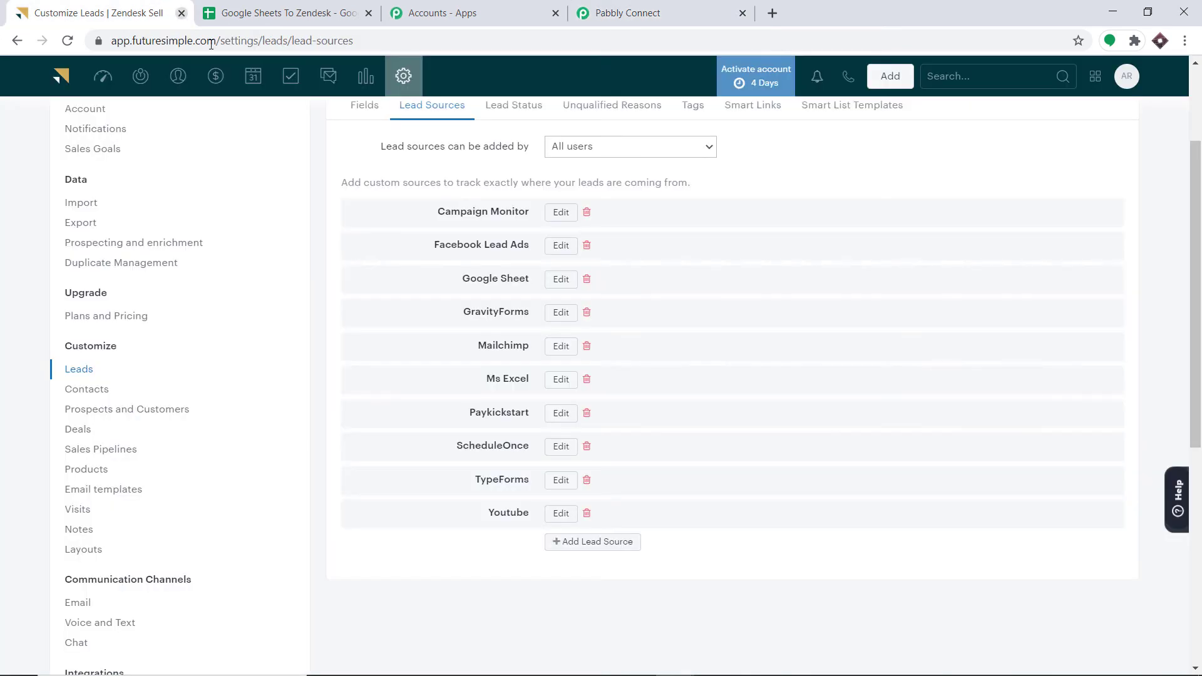
click(141, 76)
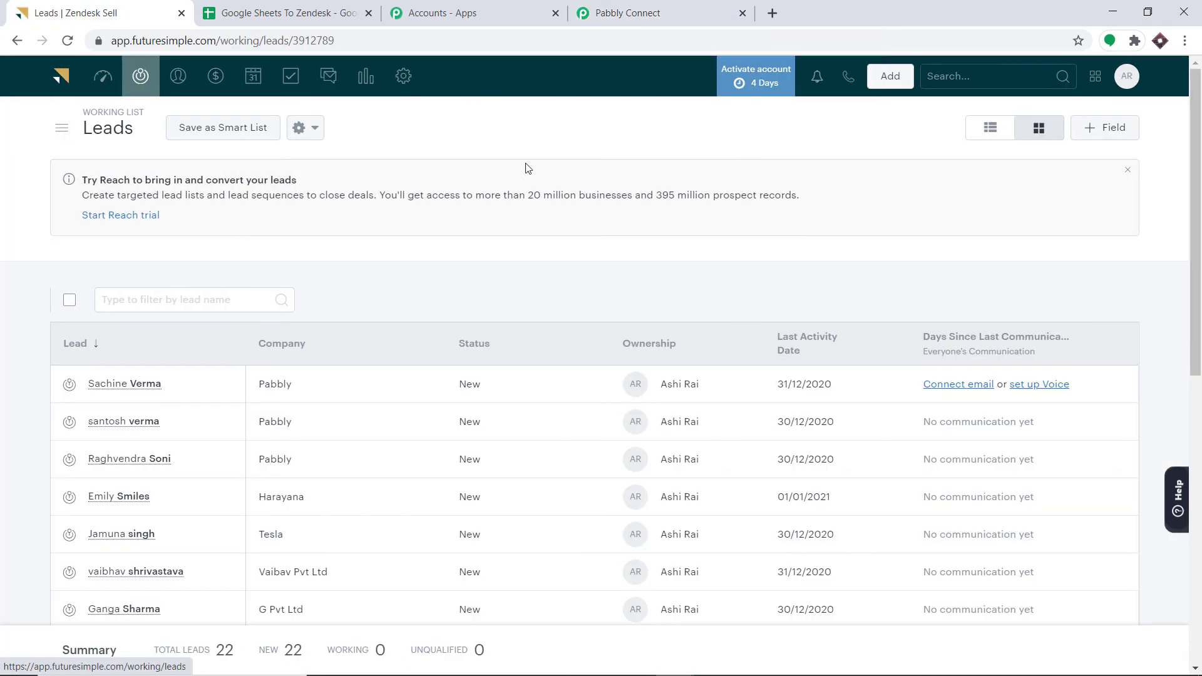
click(196, 295)
text(e)
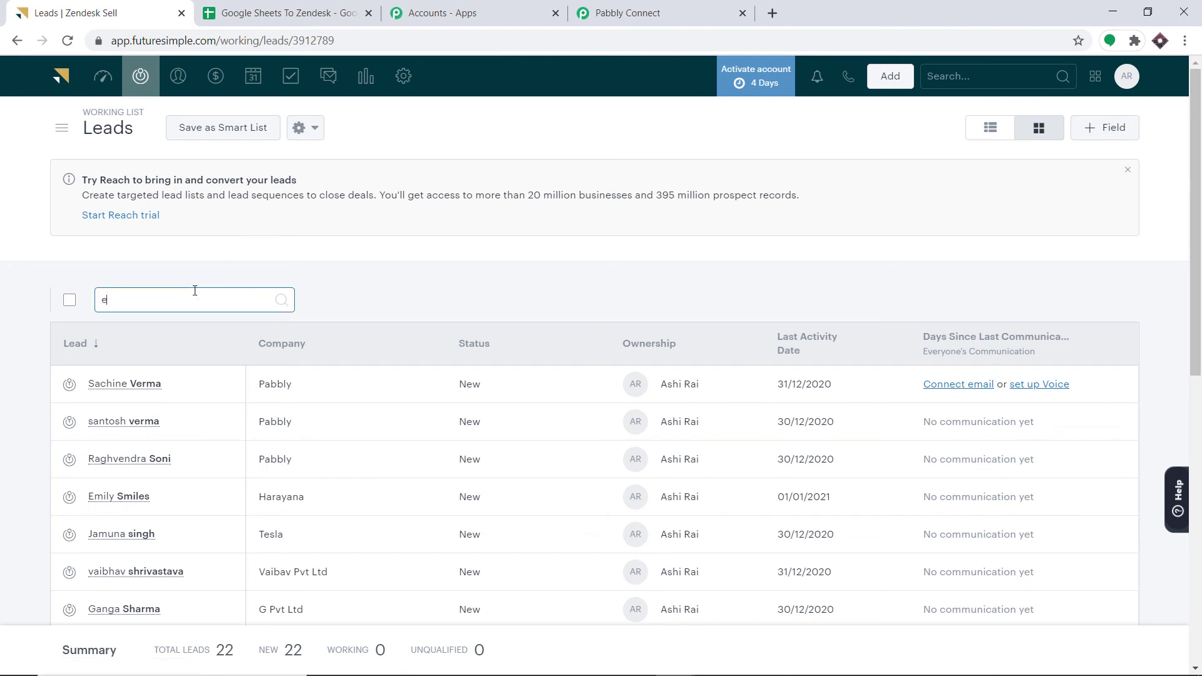
text(lon)
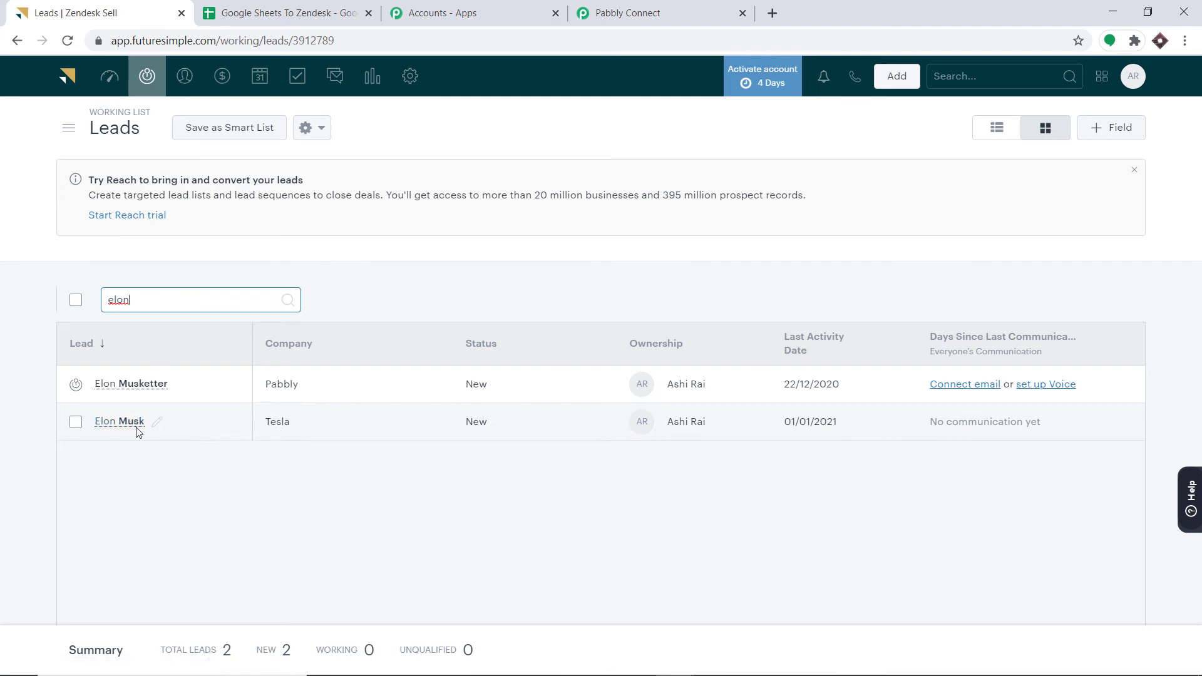
text(2)
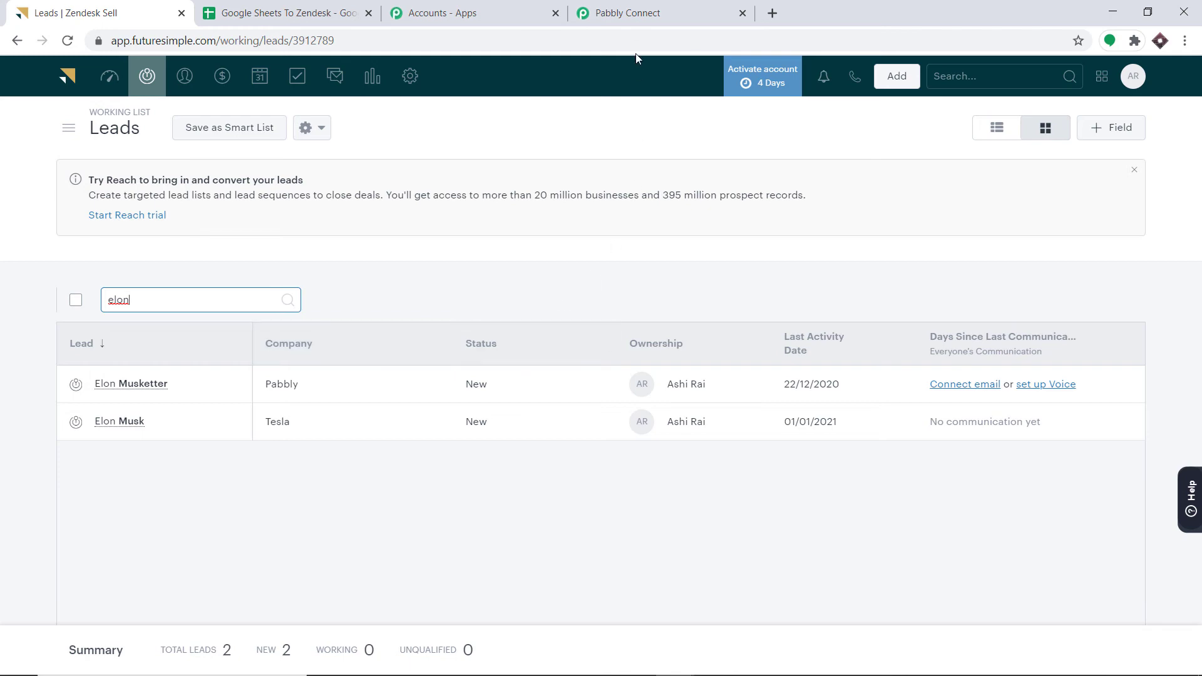
click(631, 25)
- Collapse the Zendesk Sell Create Lead step and go back to the Google Sheets webhook setup
click(1200, 374)
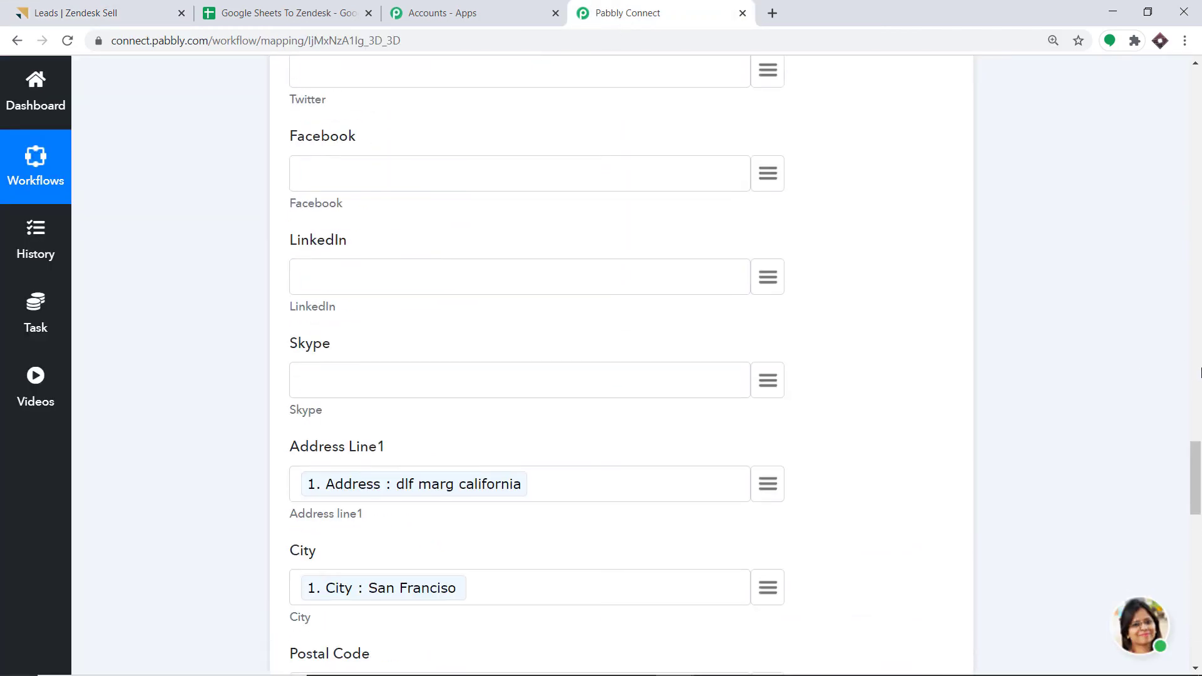
drag(1198, 390, 1198, 209)
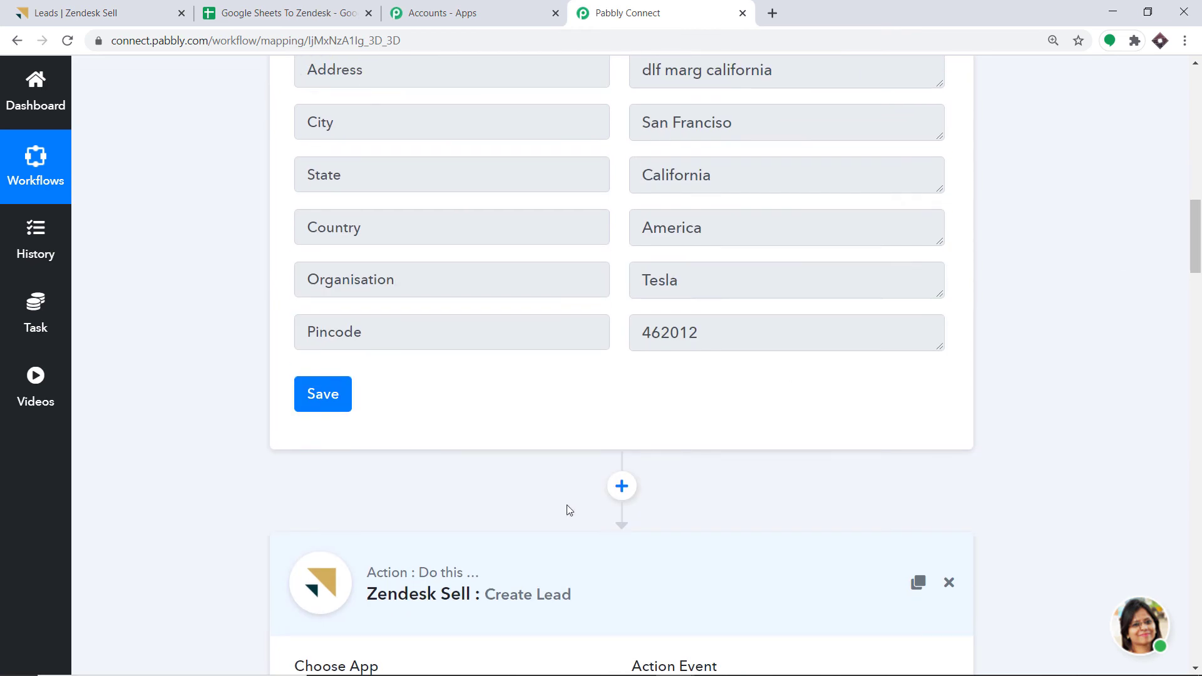
click(504, 571)
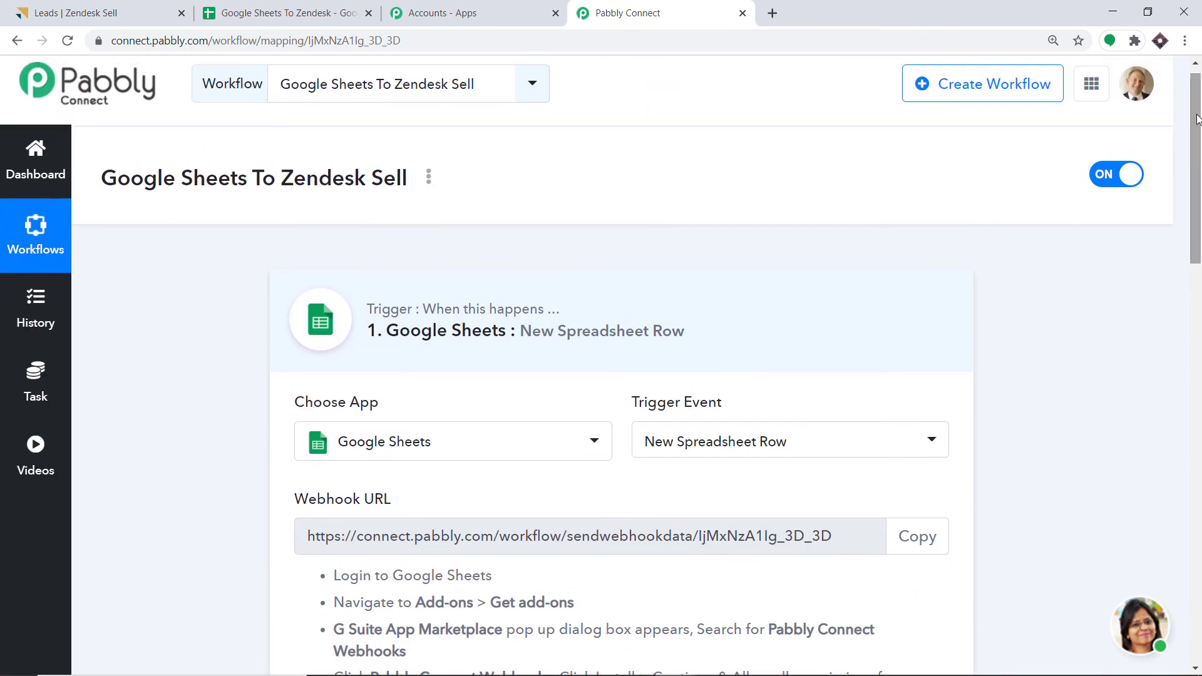
drag(1198, 214, 1198, 282)
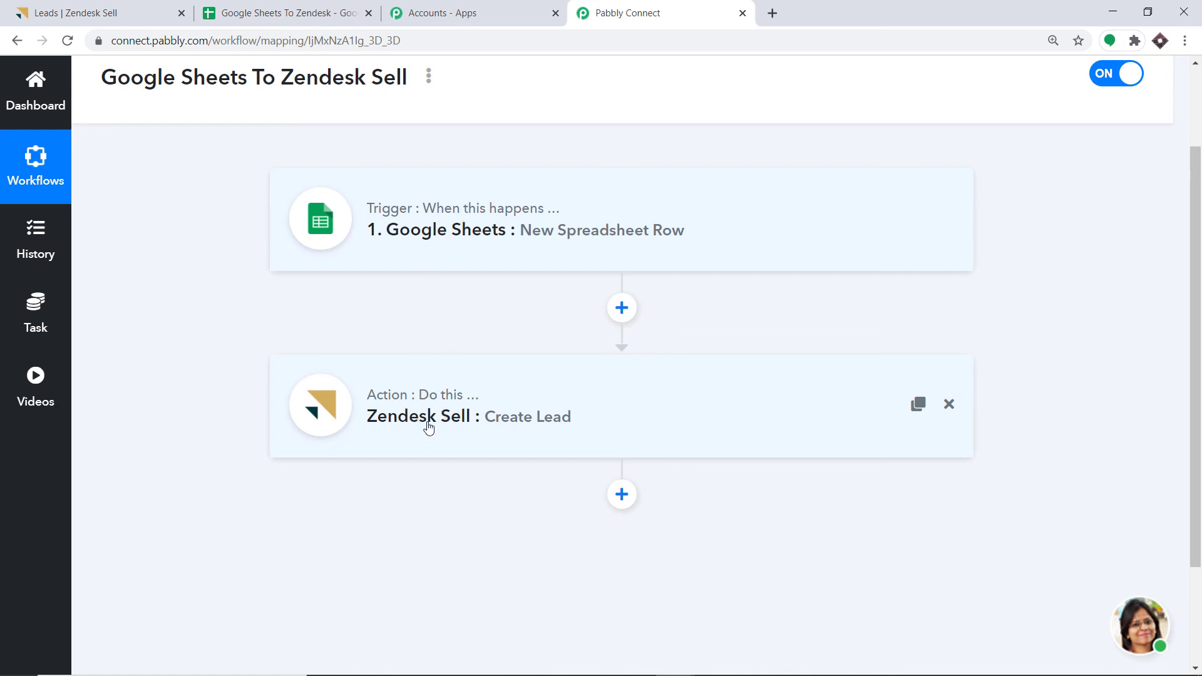
click(270, 23)
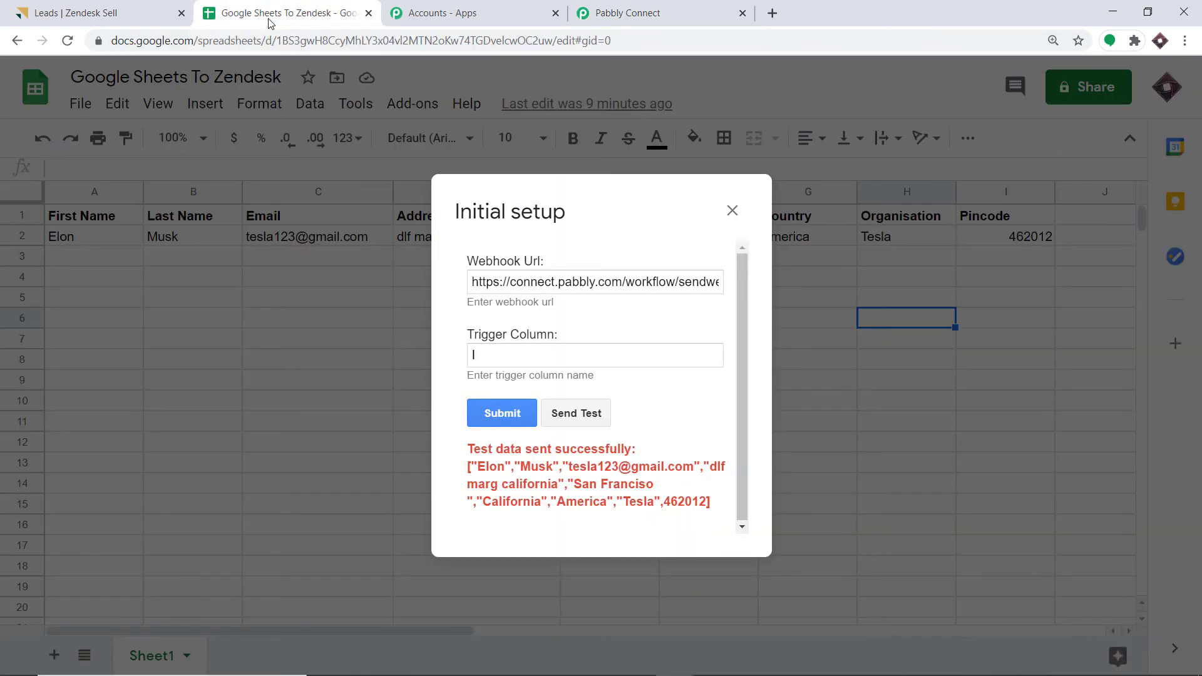
- Submit the webhook setup and run Add-ons > Pabbly Connect Webhooks > Send On Event
click(504, 415)
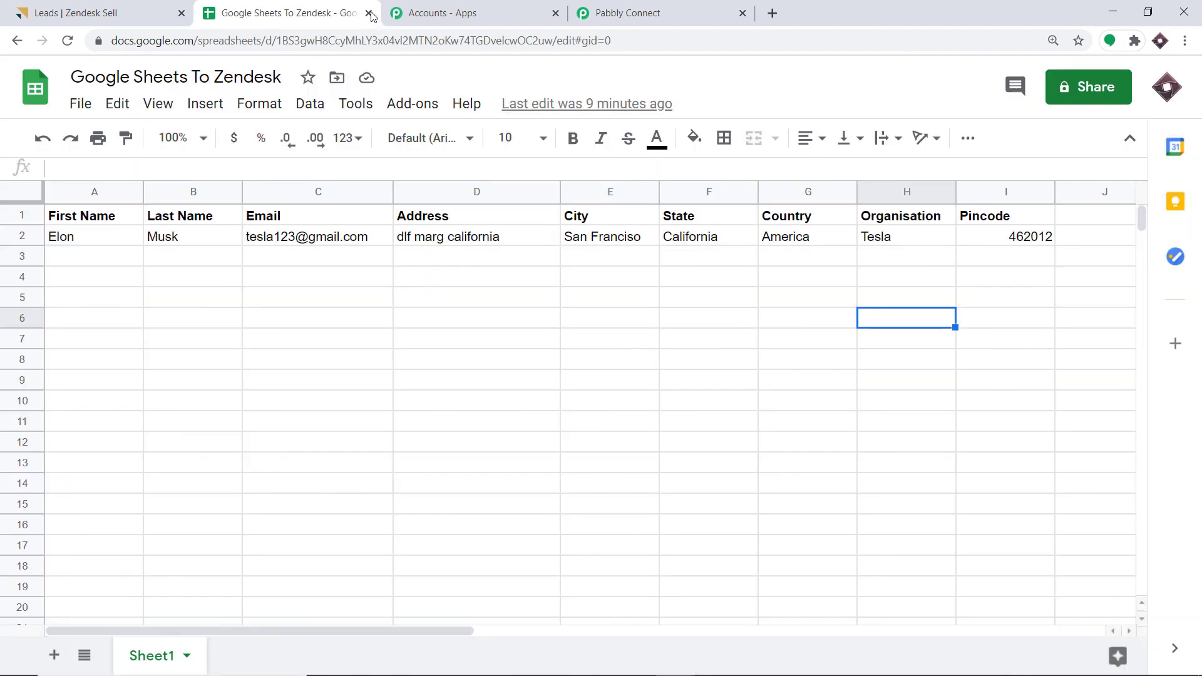
click(413, 107)
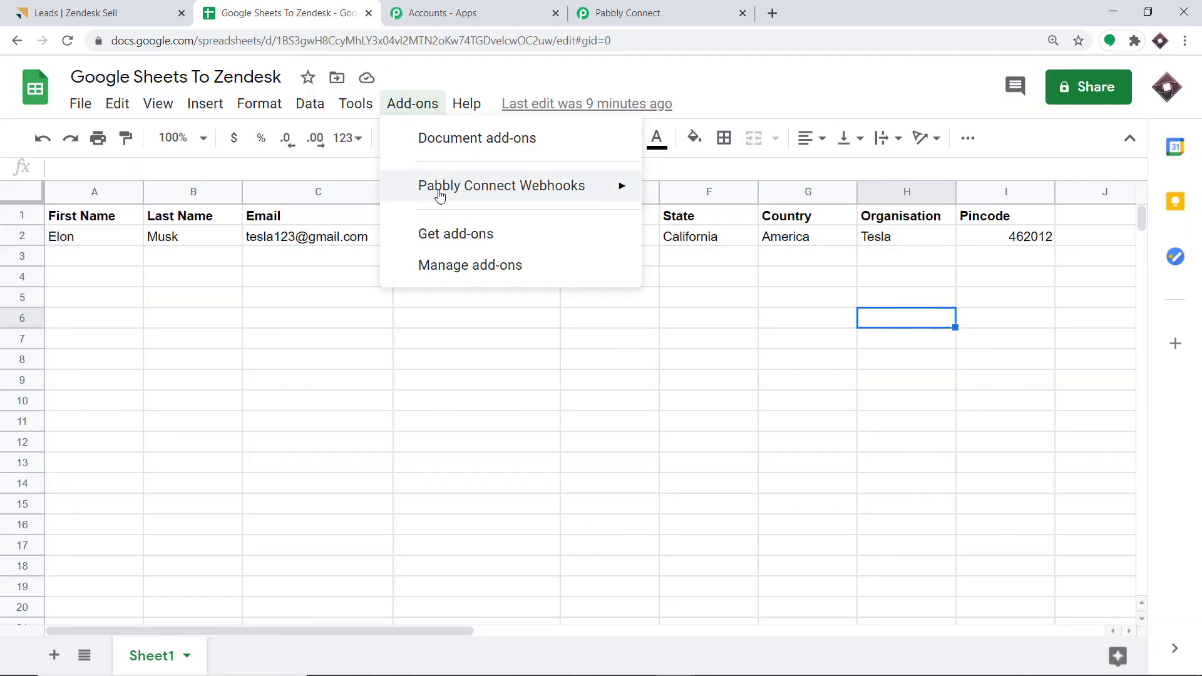
mouse_move(437, 192)
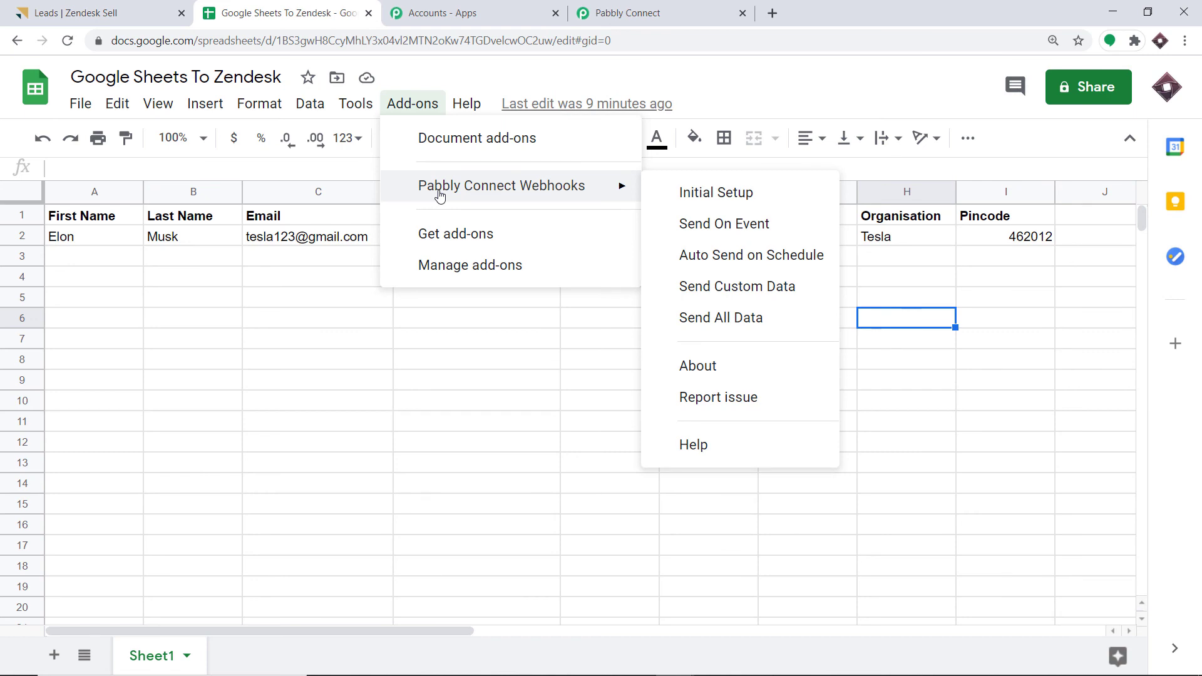
click(707, 231)
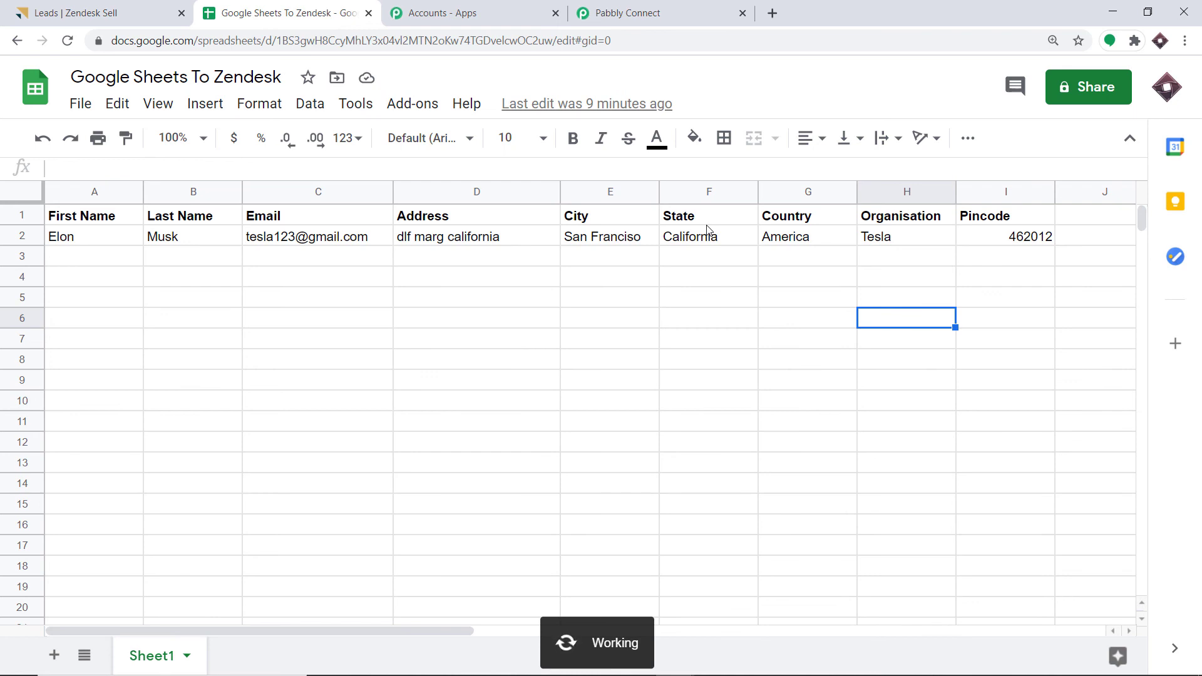
click(88, 258)
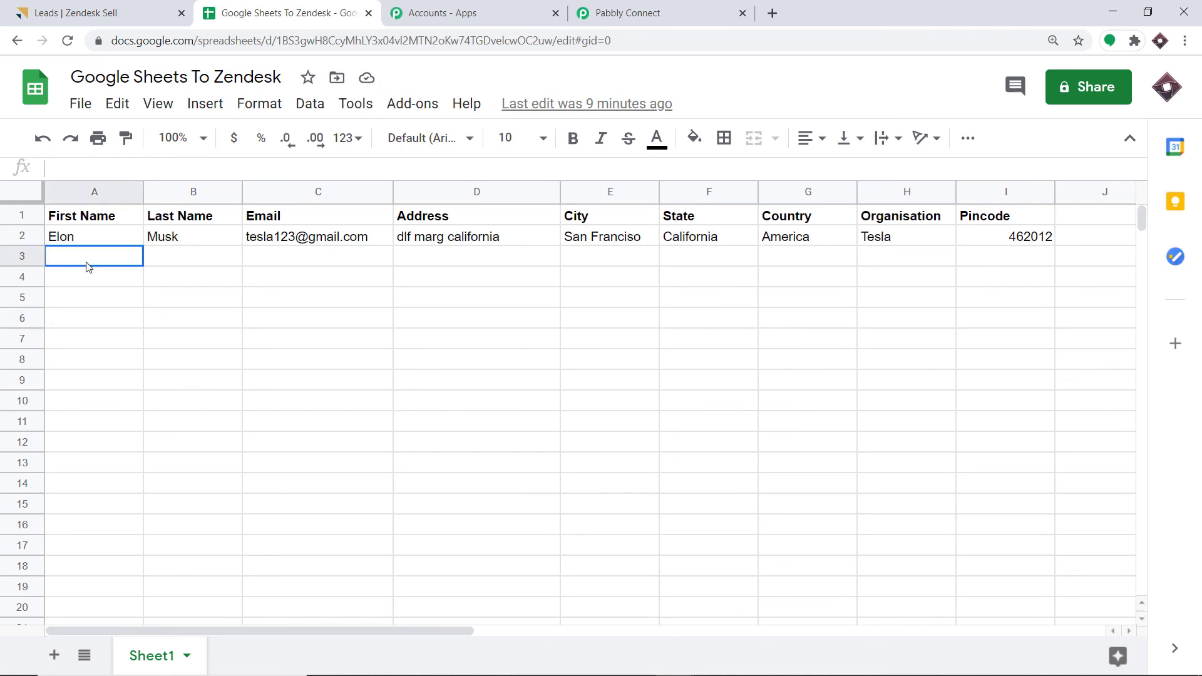
- Enter the new lead's first name, last name, e-mail and address in row 3
text(Bill)
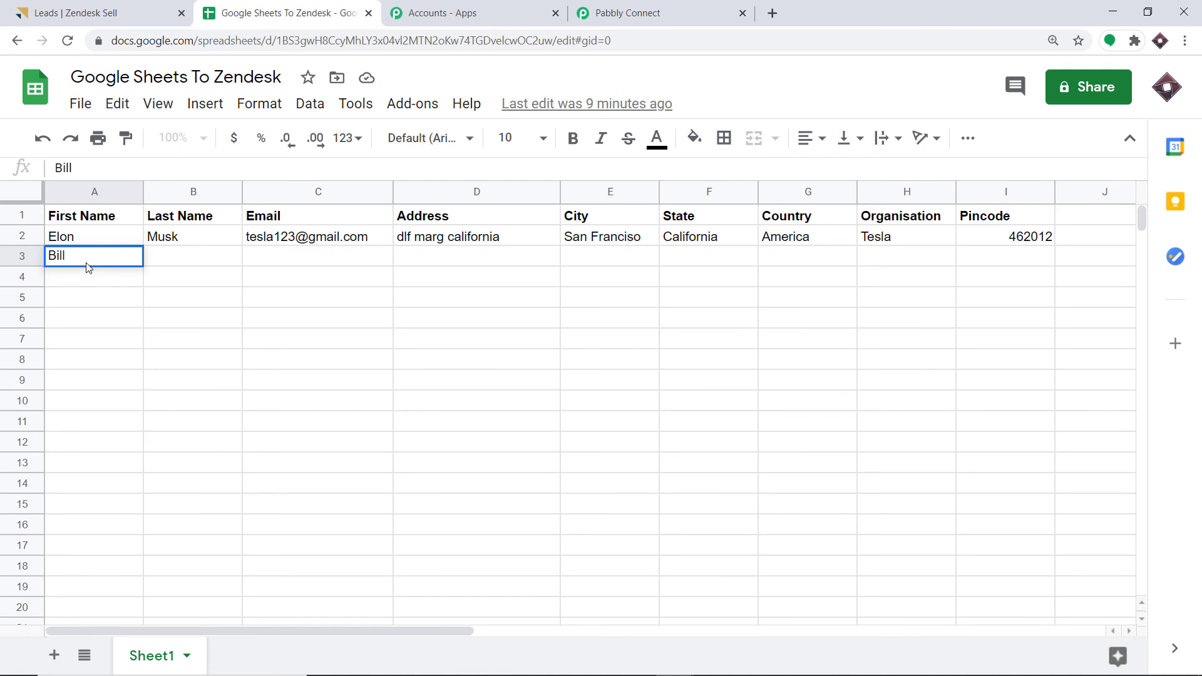
click(155, 262)
text(Gate)
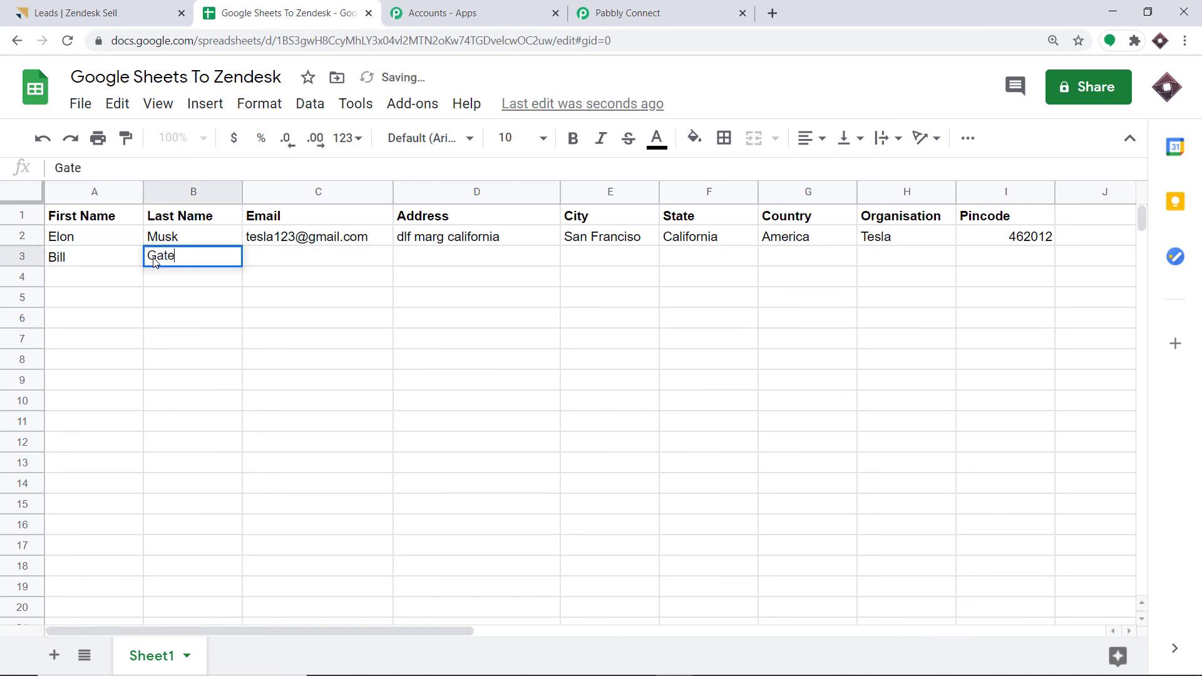
text(s)
click(302, 262)
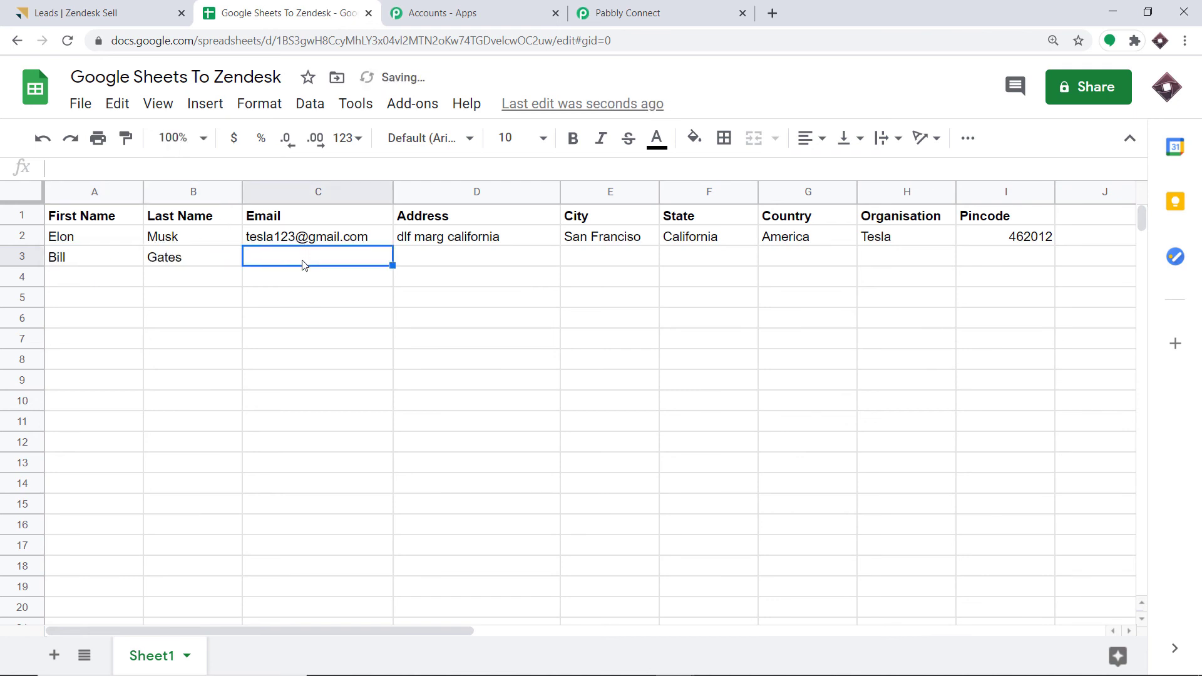
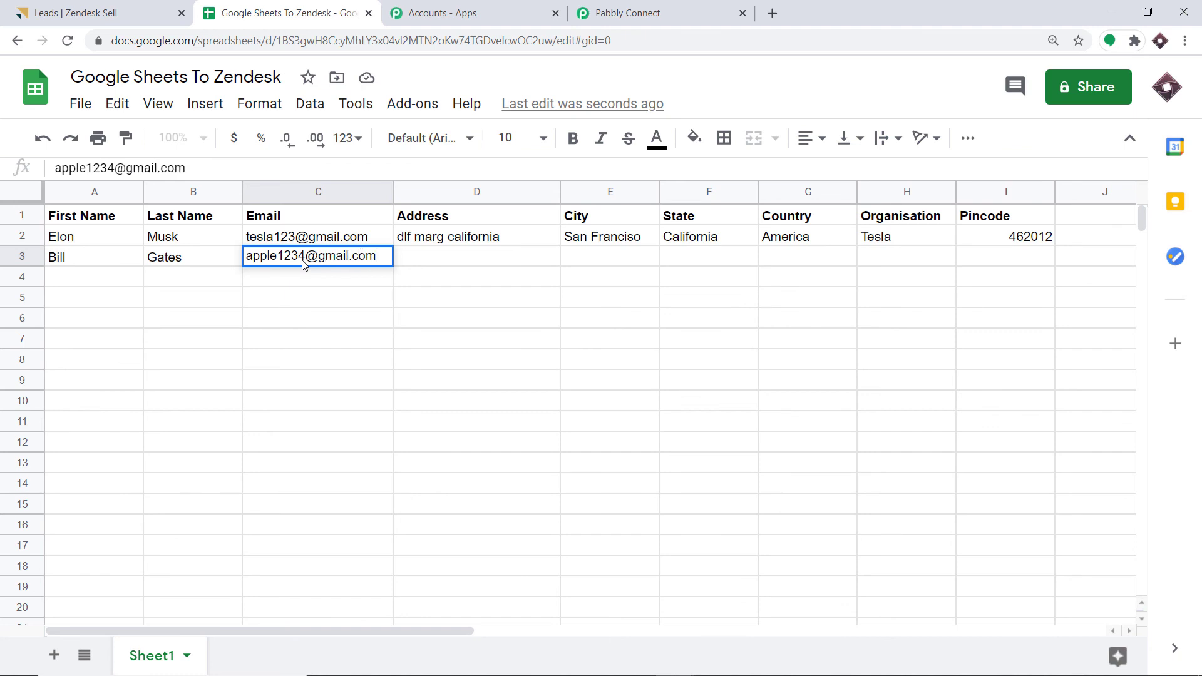
click(444, 263)
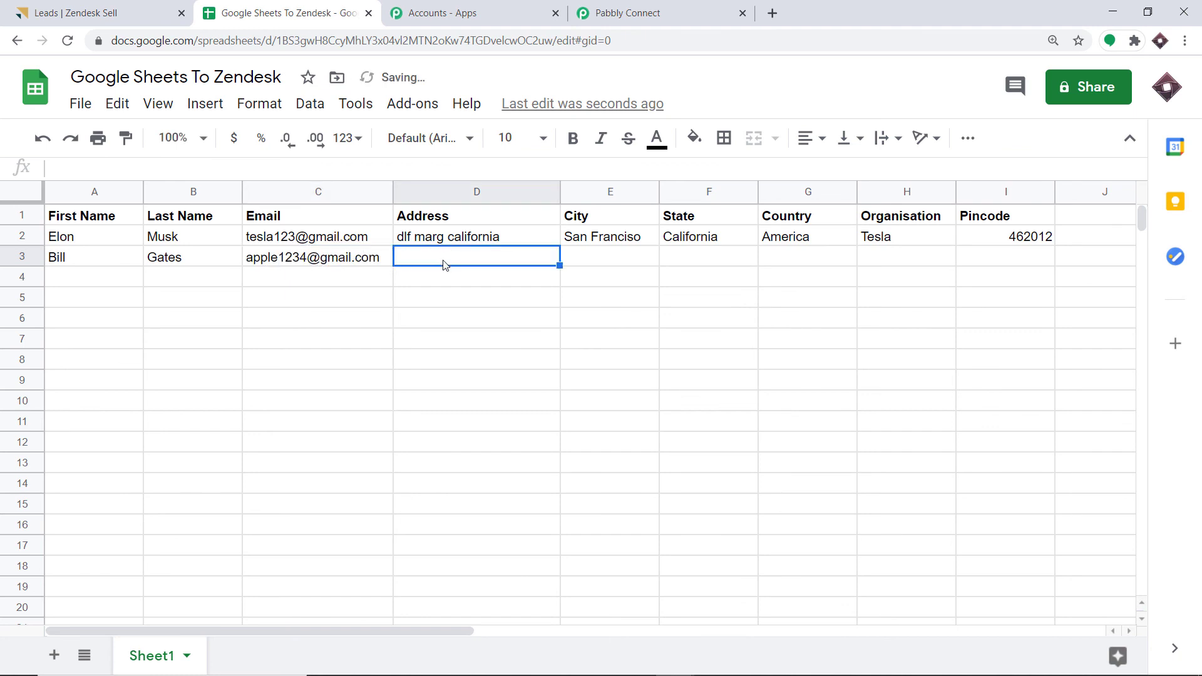
text(Ne)
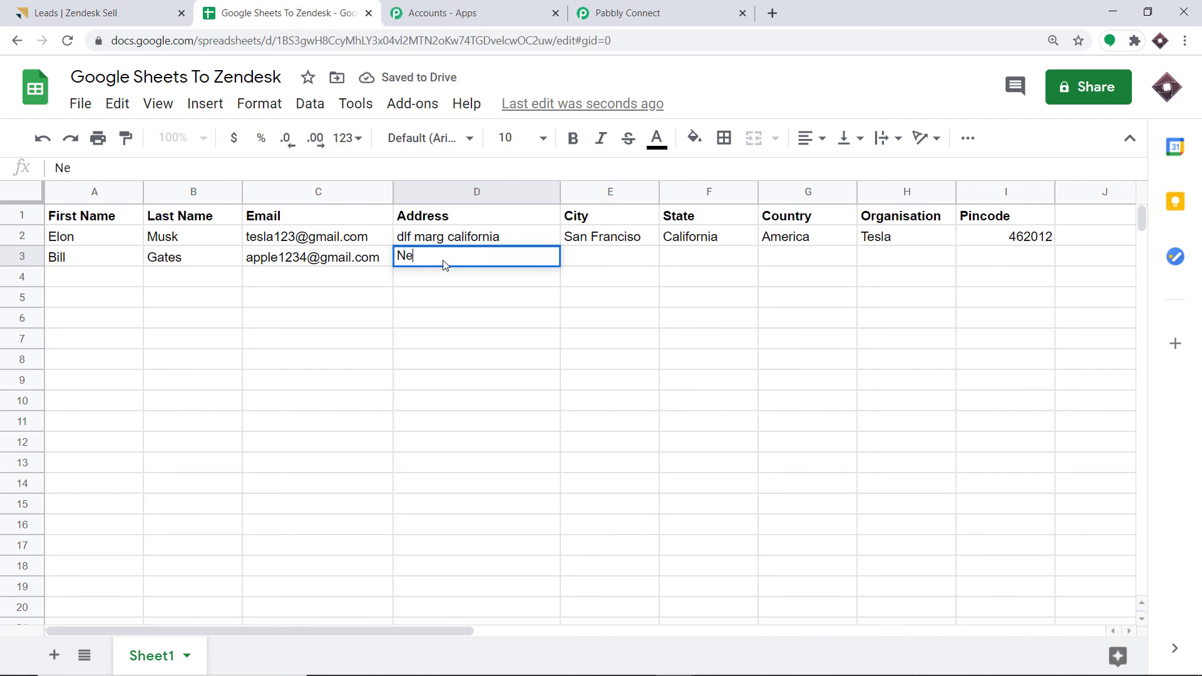
text(w York)
click(600, 257)
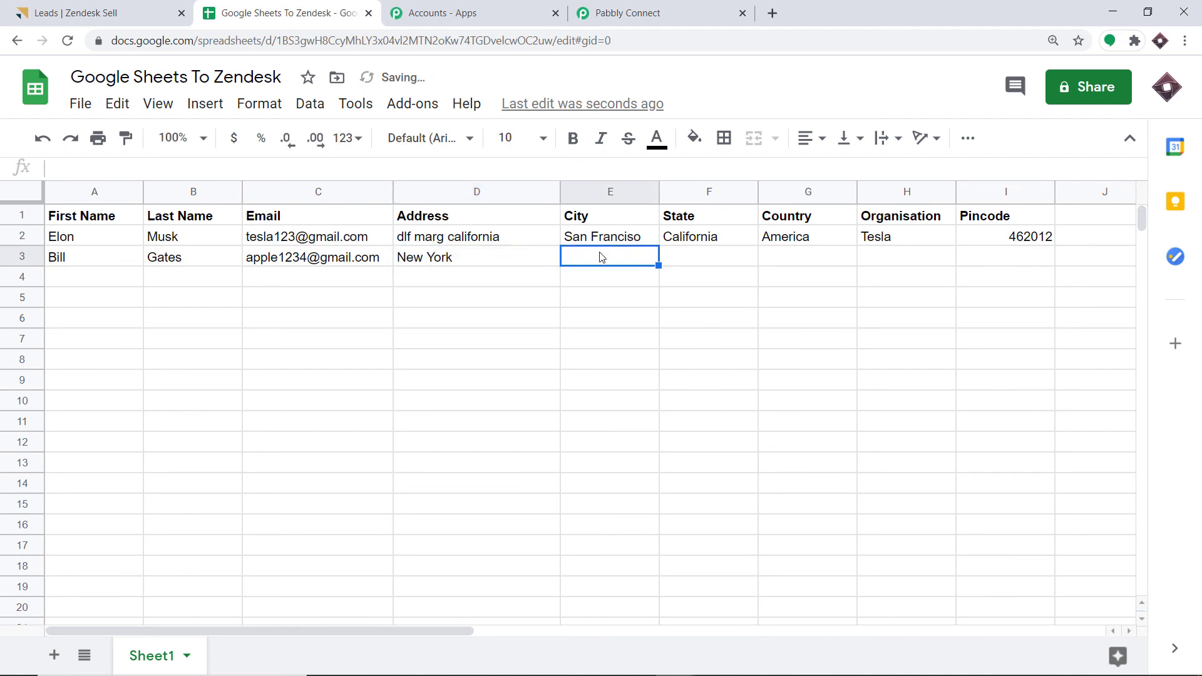
- Complete row 3 with city, state, country, organisation Apple and pincode
text(Ne)
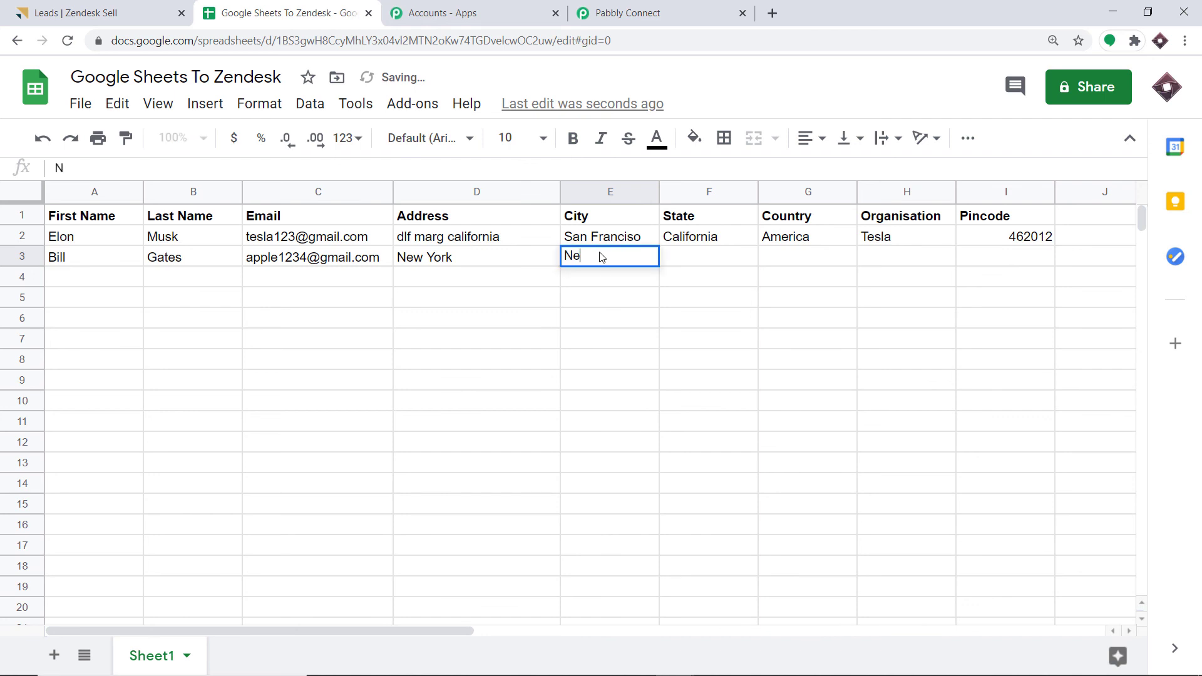
text(w Jersey)
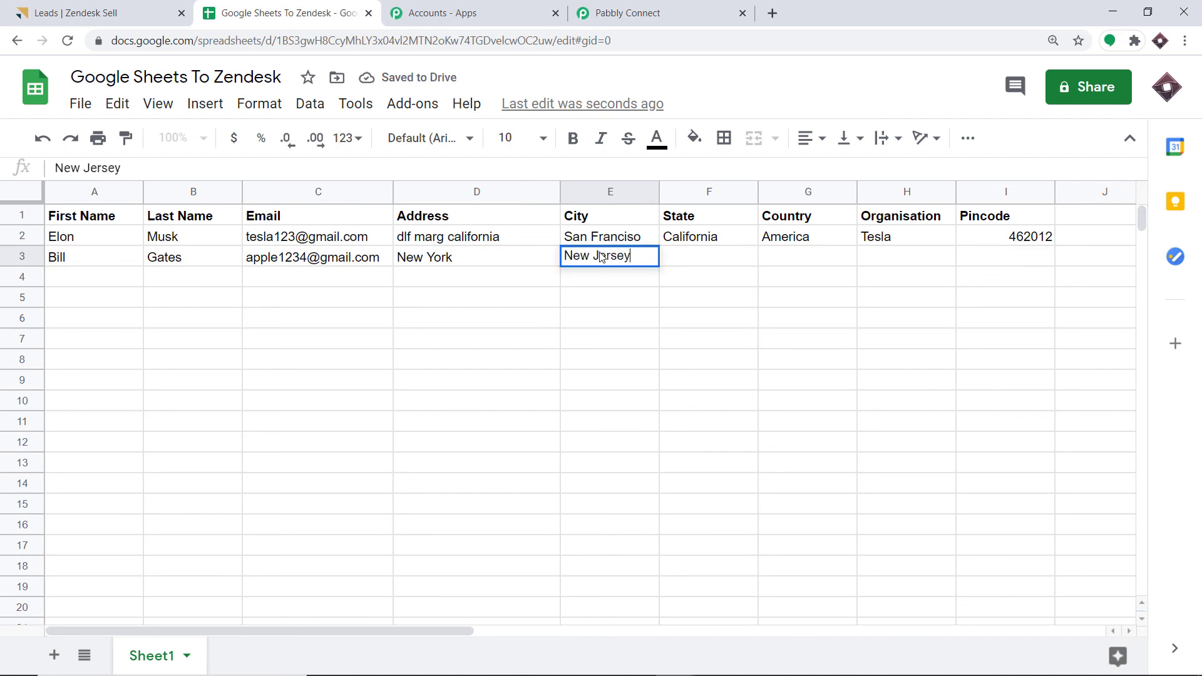
click(704, 264)
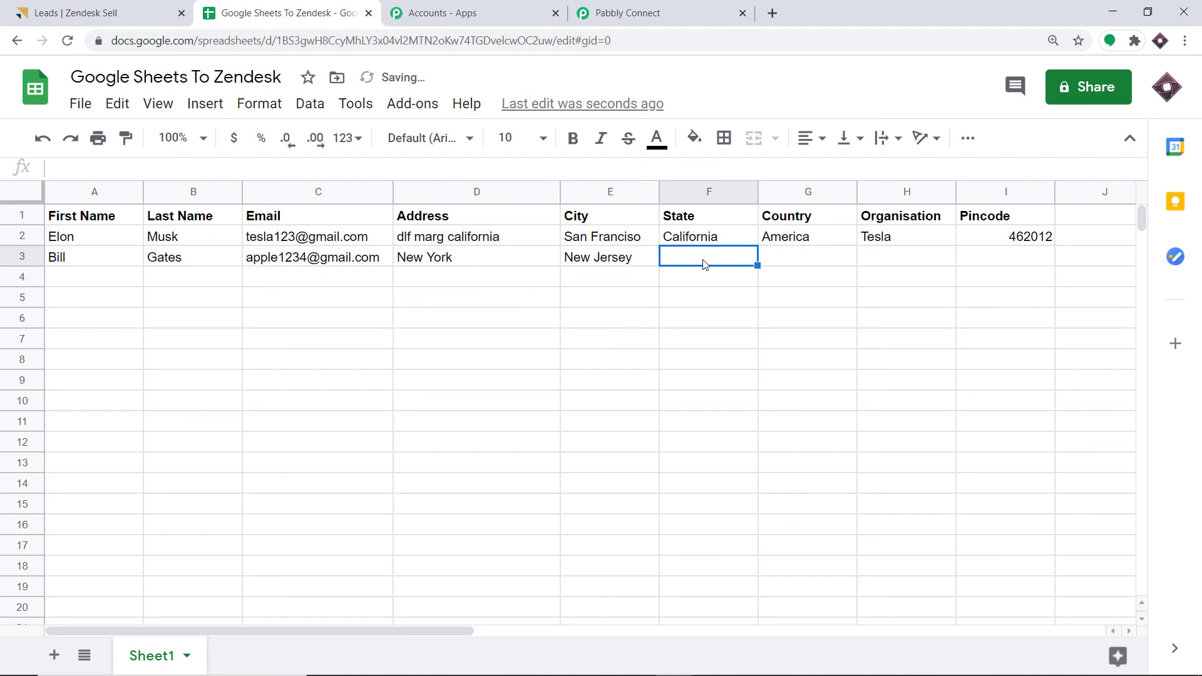
text(Texas)
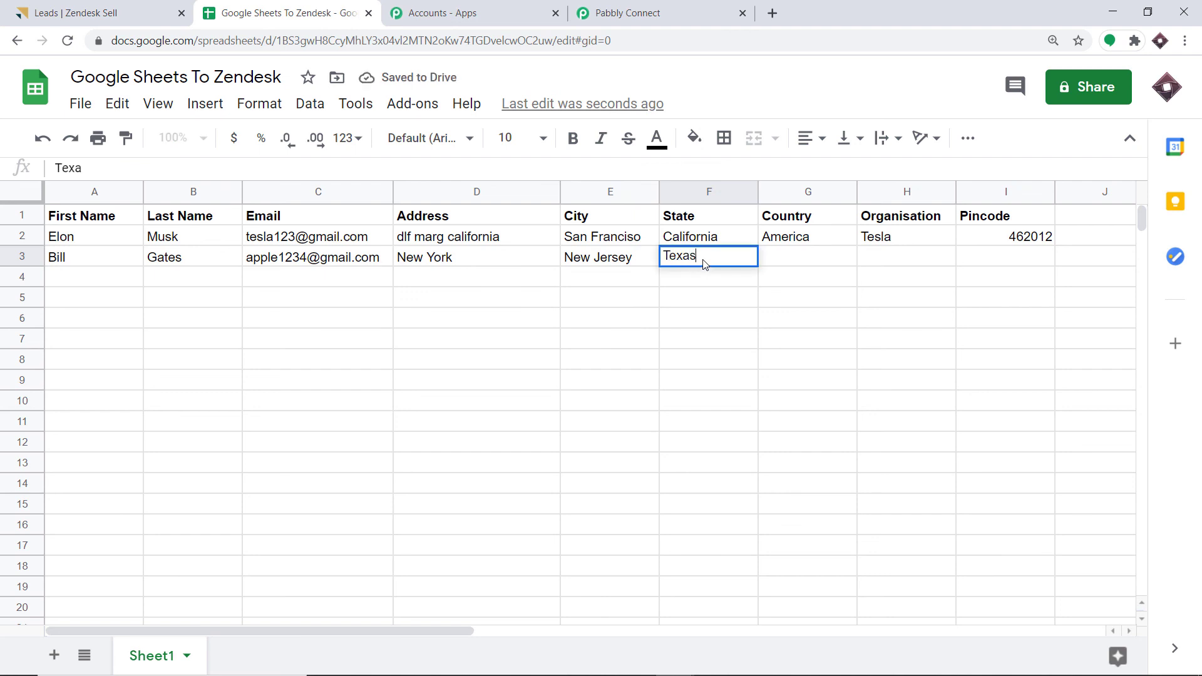
click(807, 247)
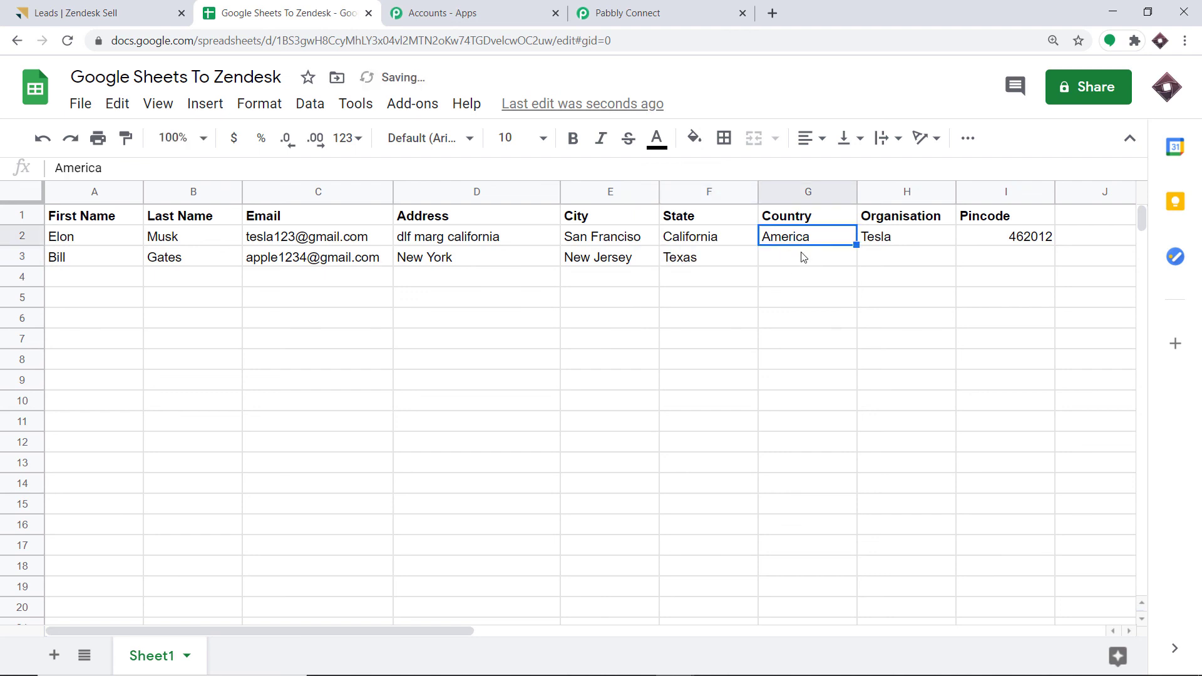
click(803, 257)
text(Russia)
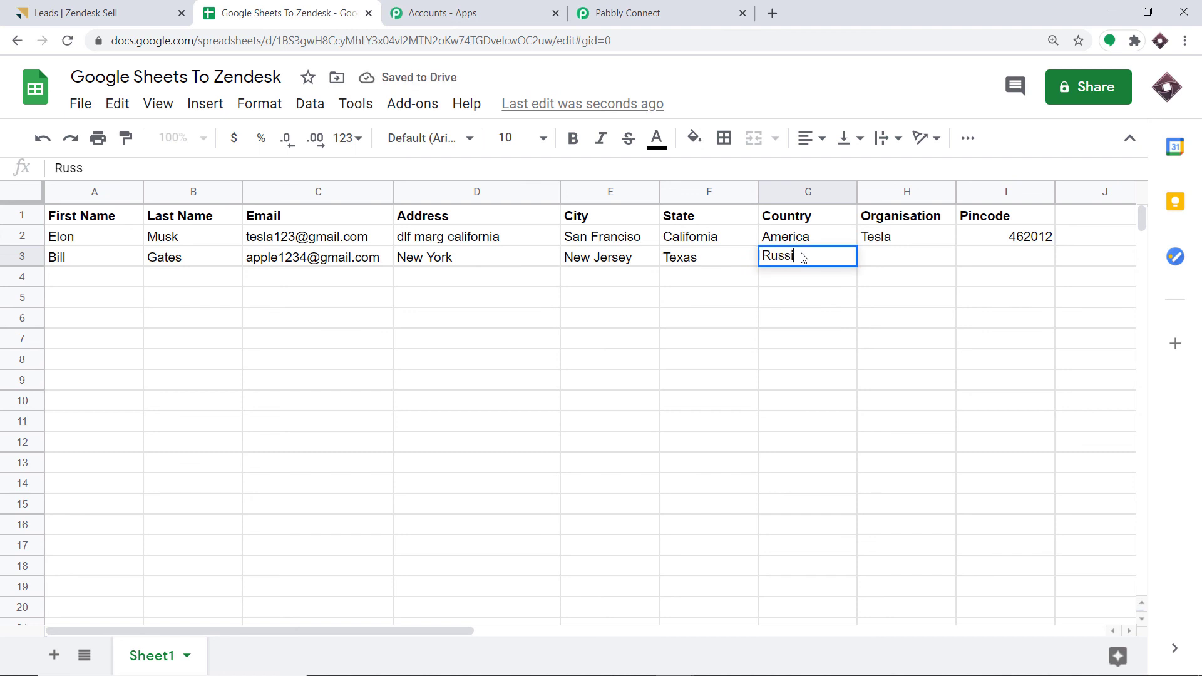
click(893, 265)
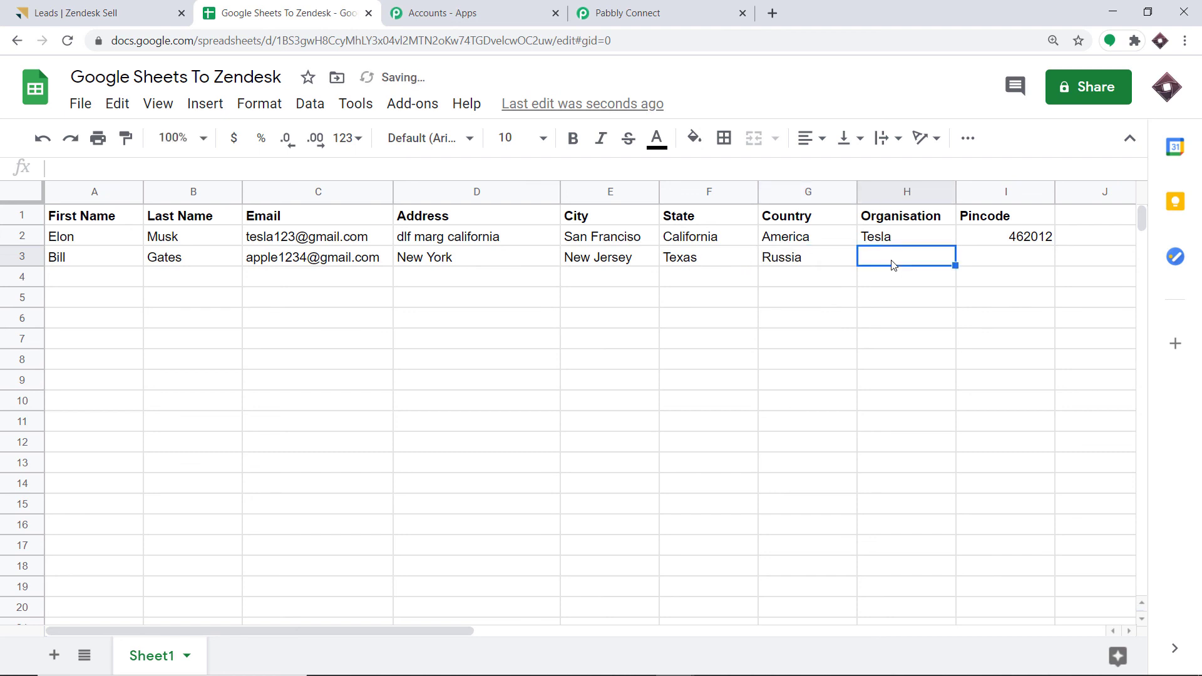
text(Apple)
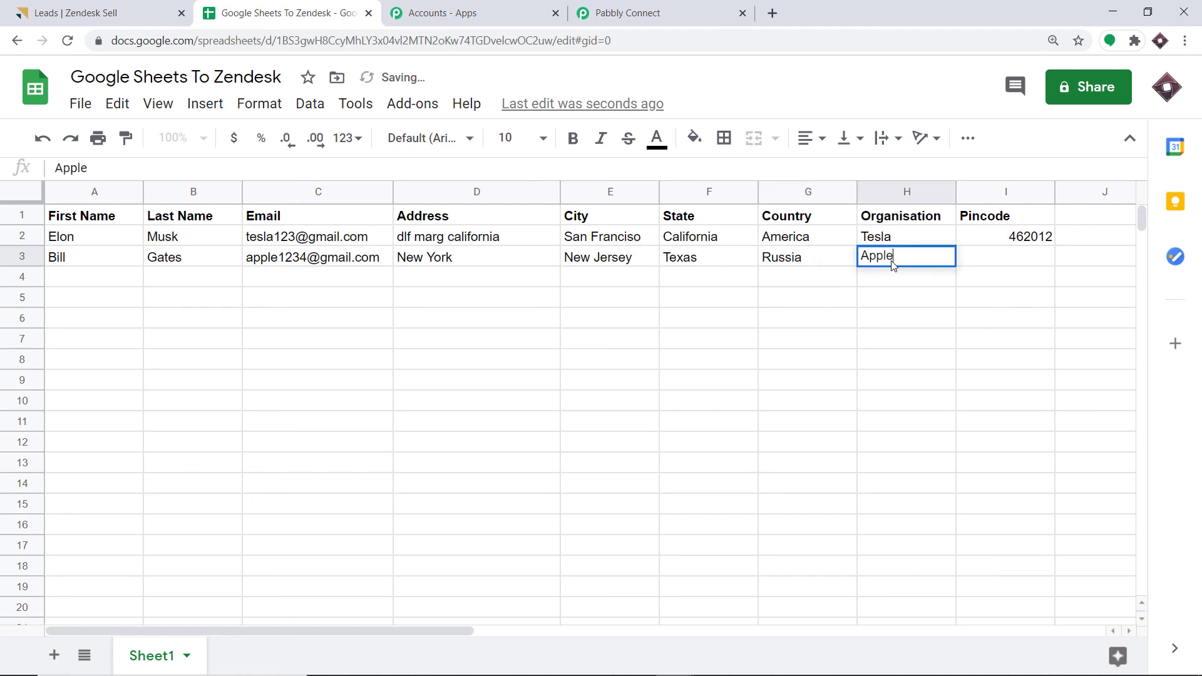
click(987, 260)
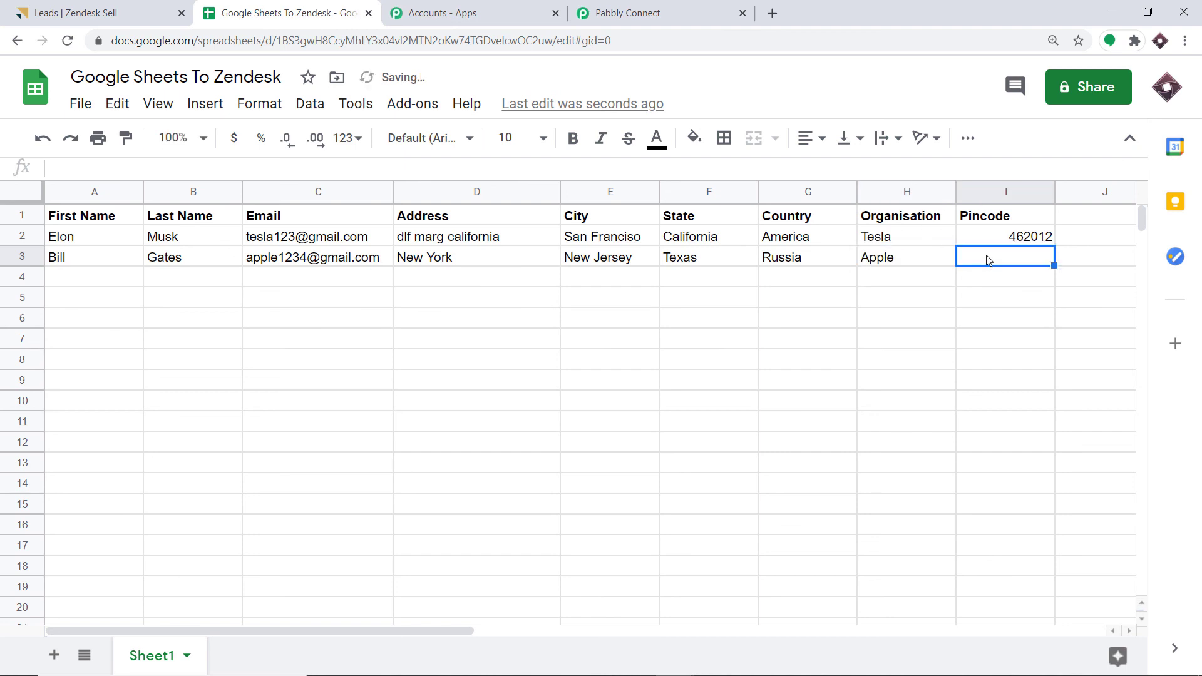
text(462054)
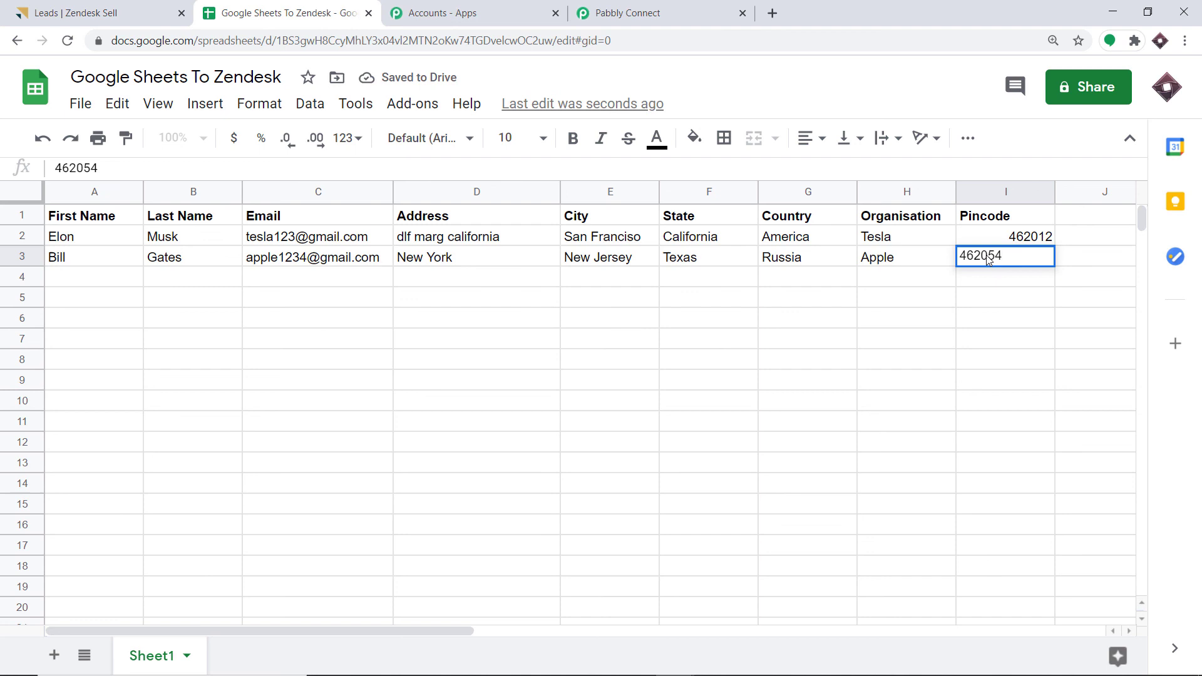
click(984, 320)
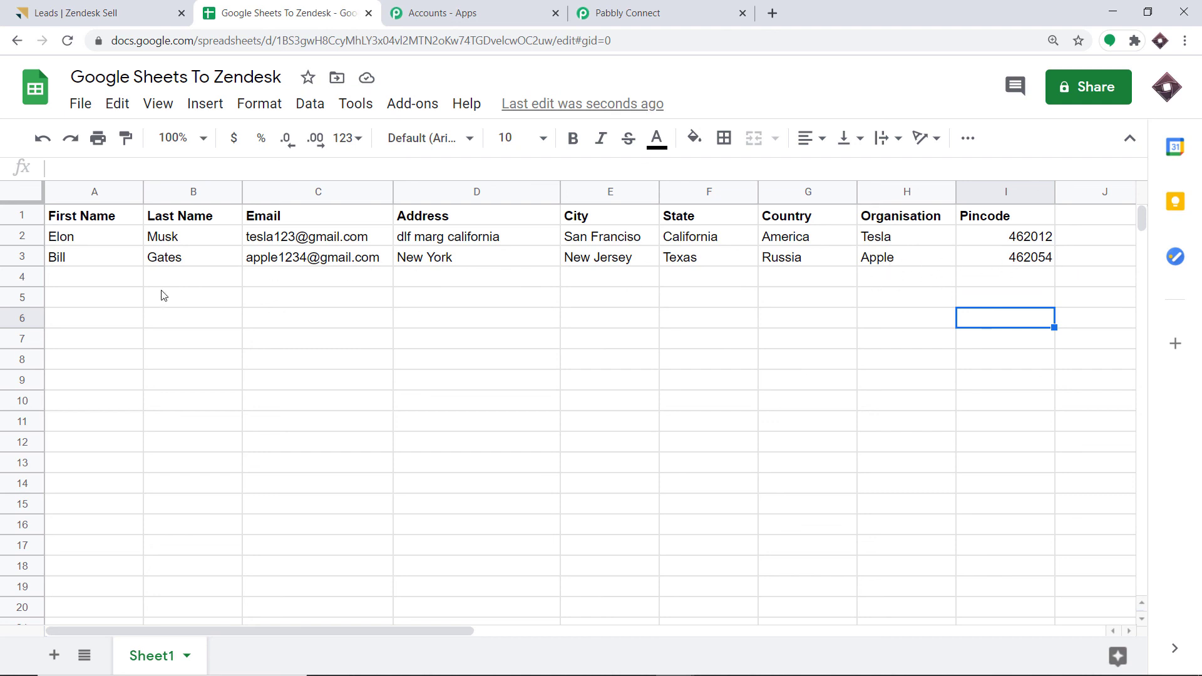
- Search Zendesk Sell's leads for the new lead's first name
click(68, 5)
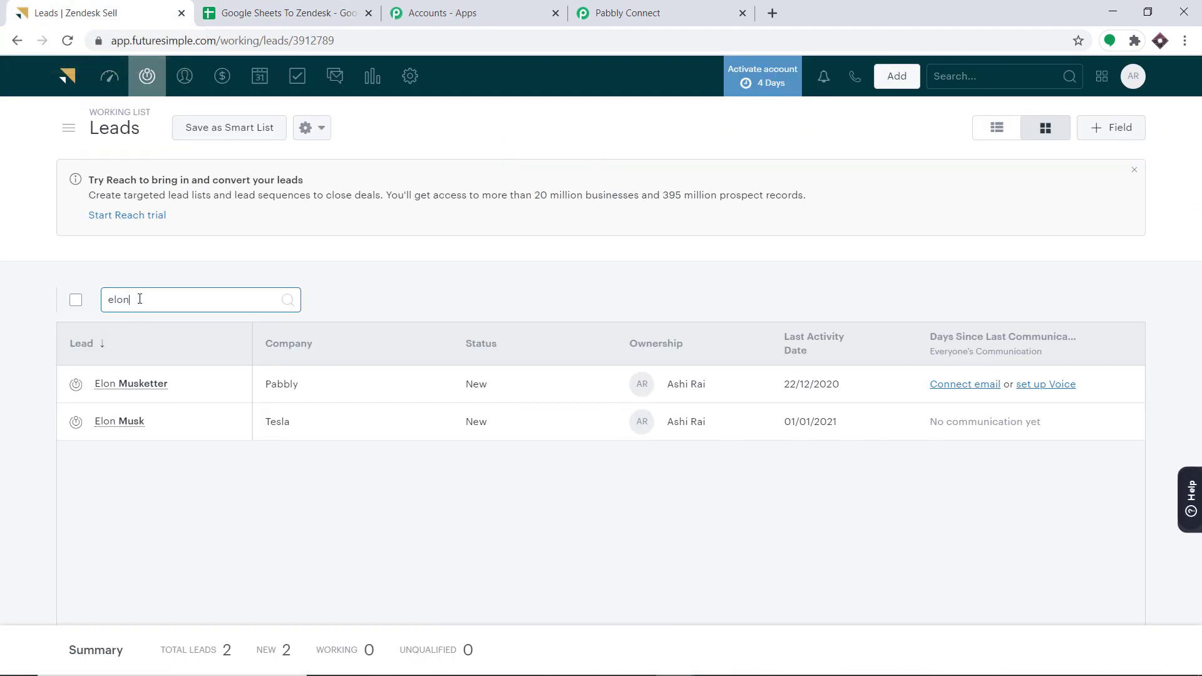
drag(140, 298, 87, 302)
text(bill)
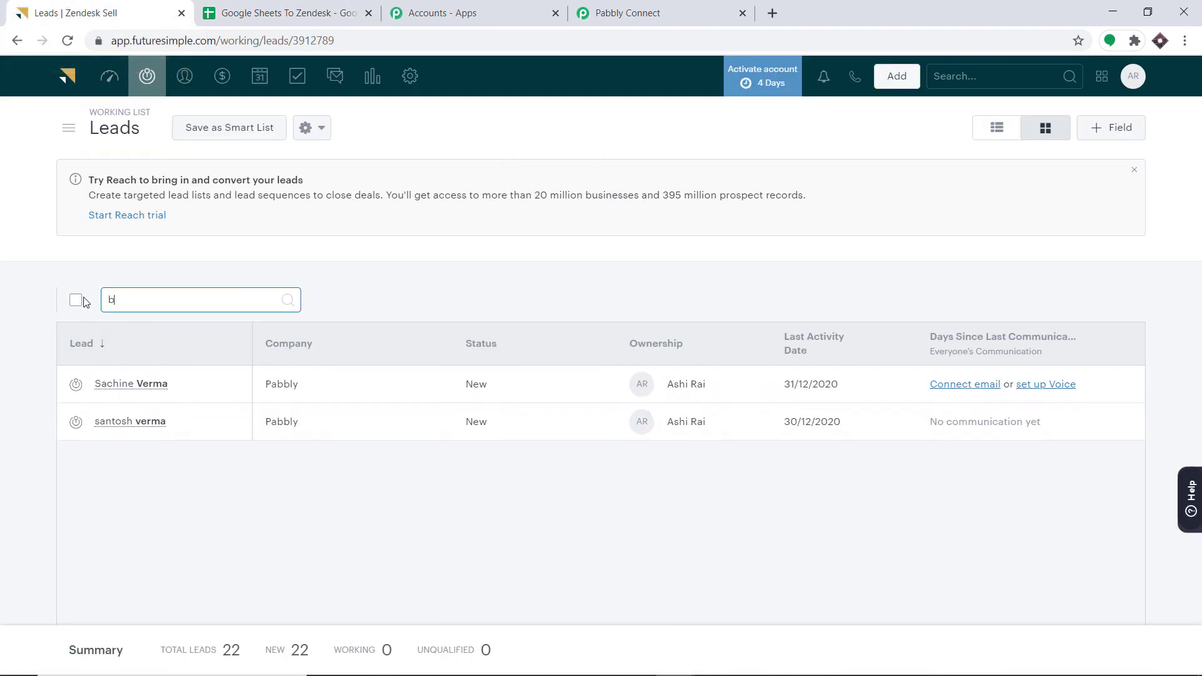